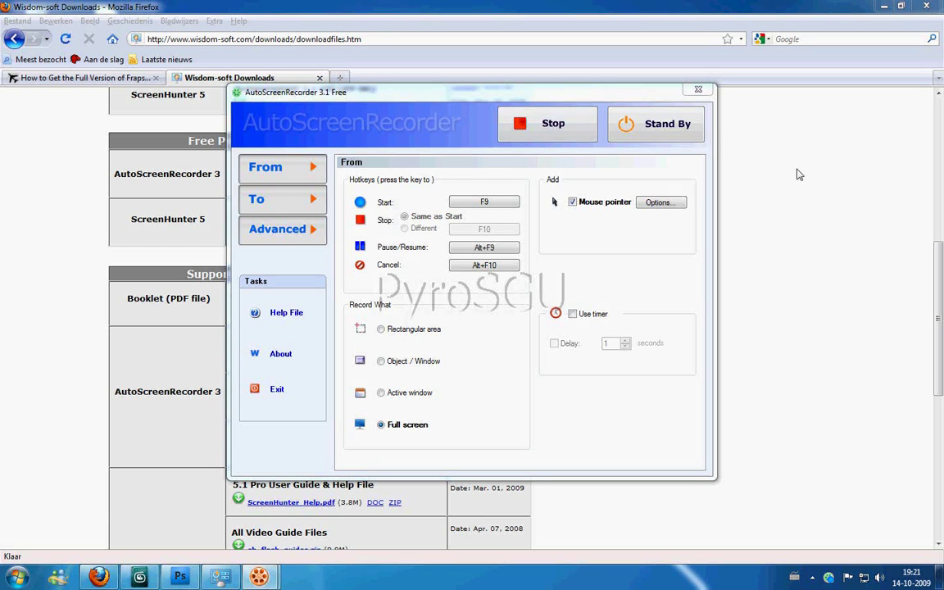
Step: Close the Material Editor and reopen the test2.max pistol scene without saving changes
{"action": "mouse_move", "coordinate": [139, 577]}
{"action": "left_click", "coordinate": [393, 426]}
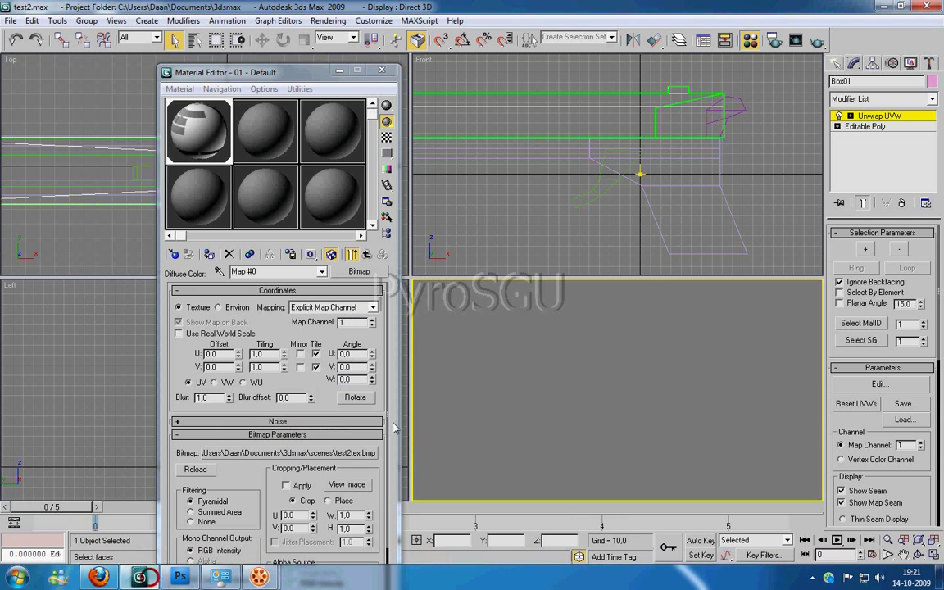
{"action": "left_click", "coordinate": [381, 69]}
{"action": "left_click", "coordinate": [12, 21]}
{"action": "left_click", "coordinate": [25, 64]}
{"action": "left_click", "coordinate": [484, 336]}
{"action": "scroll", "coordinate": [261, 297], "scroll_direction": "down", "scroll_amount": 5}
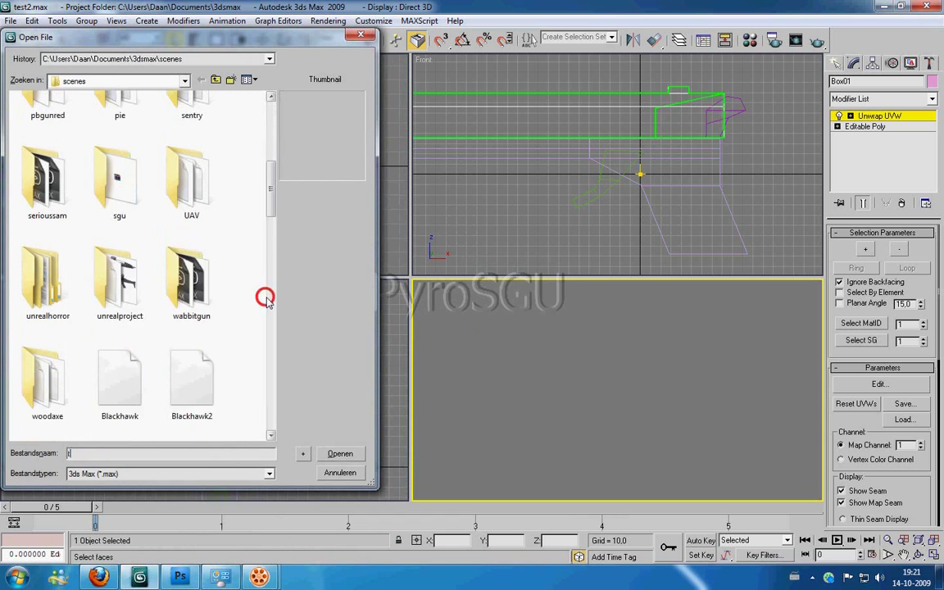
{"action": "type", "text": "t"}
{"action": "left_click", "coordinate": [109, 403]}
{"action": "left_click", "coordinate": [336, 454]}
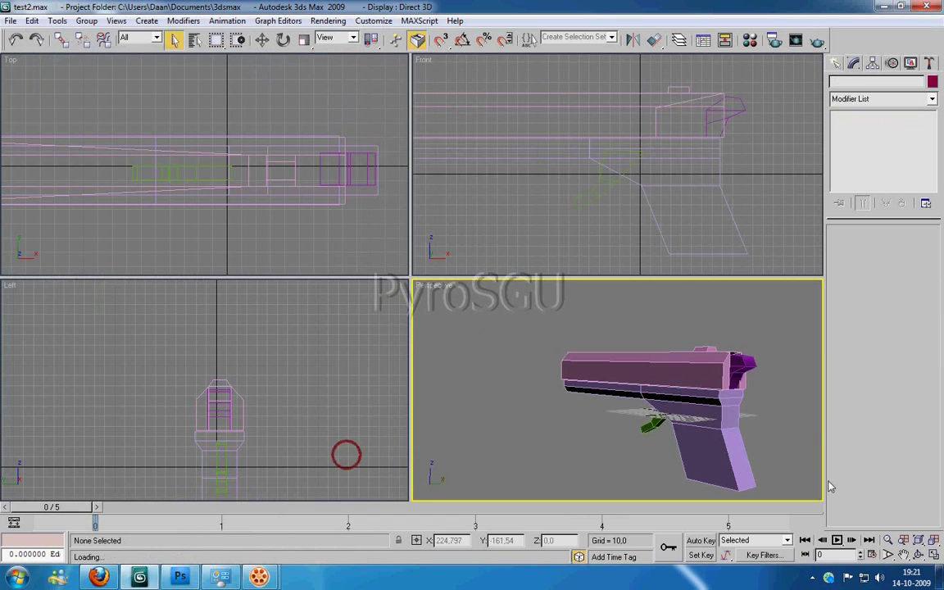
Step: Select all pistol parts and scale them narrower along Y in the Top view
{"action": "left_click_drag", "start_coordinate": [665, 404], "coordinate": [792, 394]}
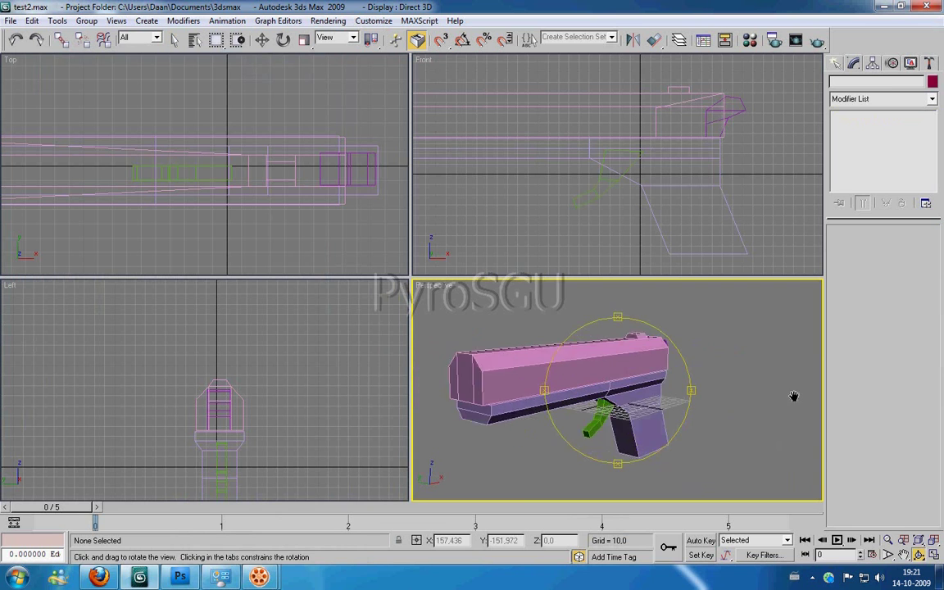
{"action": "right_click", "coordinate": [634, 377]}
{"action": "key", "text": "ctrl+a"}
{"action": "left_click", "coordinate": [302, 40]}
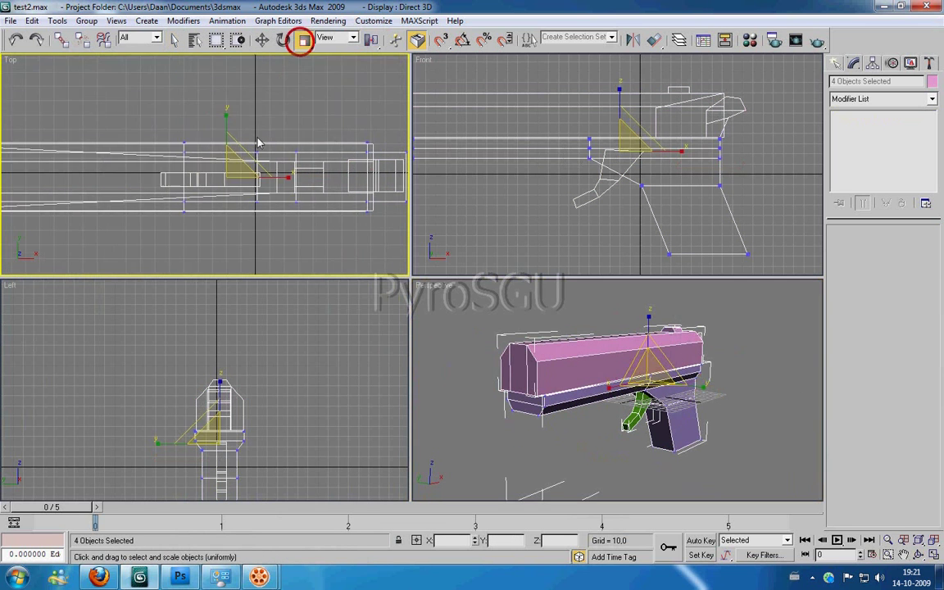
{"action": "mouse_move", "coordinate": [217, 116]}
{"action": "left_mouse_down"}
{"action": "mouse_move", "coordinate": [221, 132]}
{"action": "mouse_move", "coordinate": [226, 102]}
{"action": "left_mouse_up"}
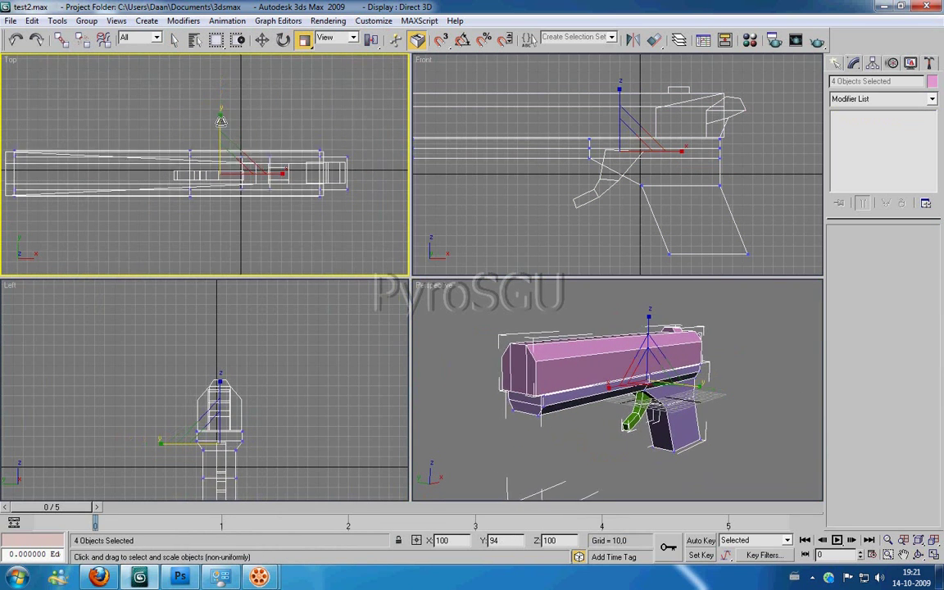
{"action": "left_click", "coordinate": [261, 41]}
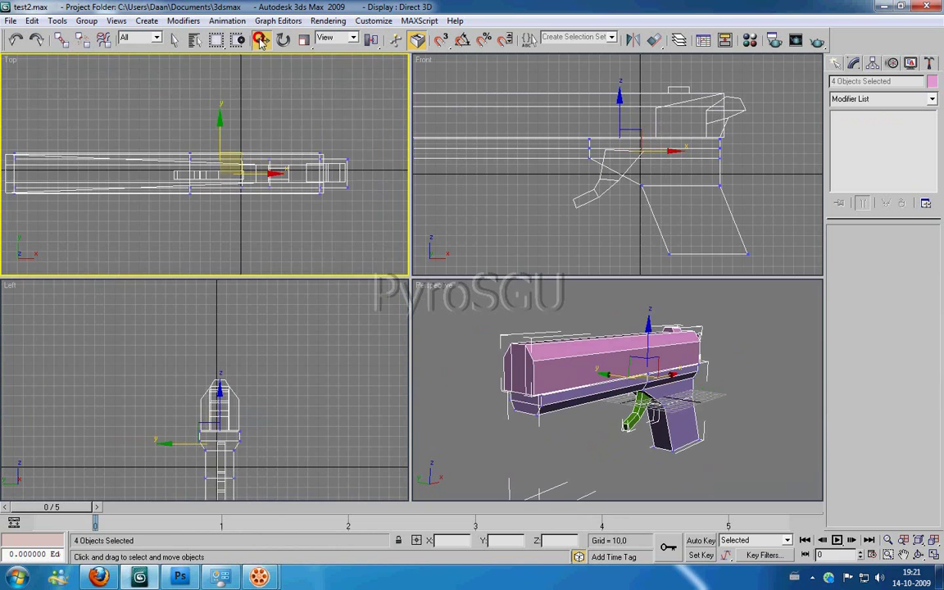
Step: Orbit the perspective view to the pistol's side and select the upper body Box01
{"action": "left_click", "coordinate": [520, 215]}
{"action": "left_click", "coordinate": [918, 555]}
{"action": "left_click_drag", "start_coordinate": [574, 390], "coordinate": [906, 390]}
{"action": "right_click", "coordinate": [507, 425]}
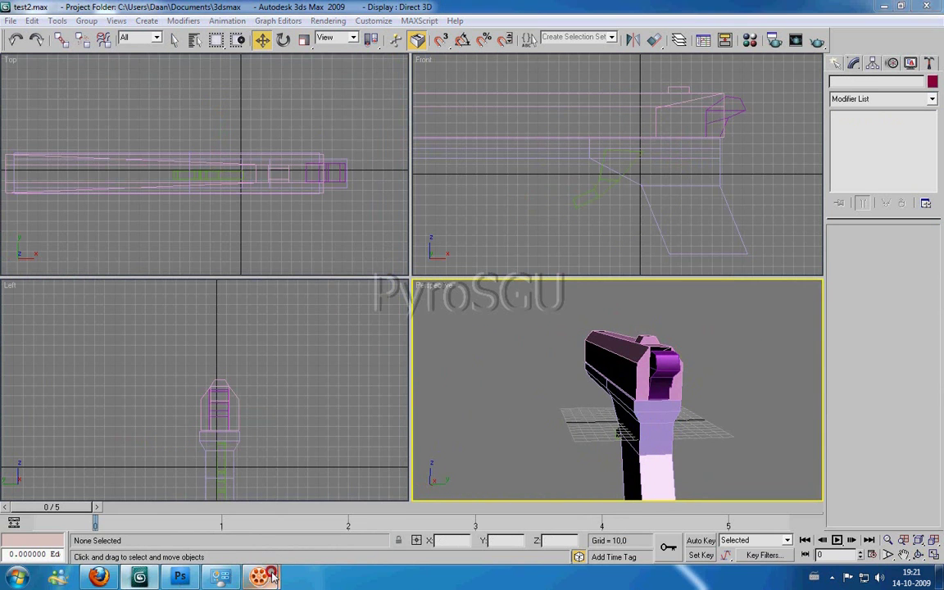
{"action": "left_click", "coordinate": [263, 577]}
{"action": "middle_click_drag", "start_coordinate": [744, 443], "coordinate": [572, 359], "text": "alt"}
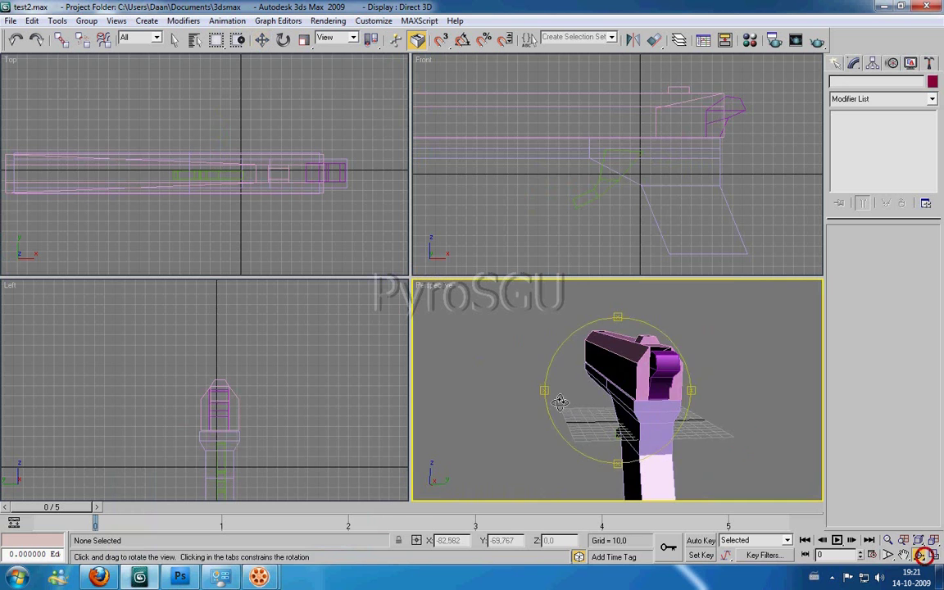
{"action": "left_click", "coordinate": [572, 359]}
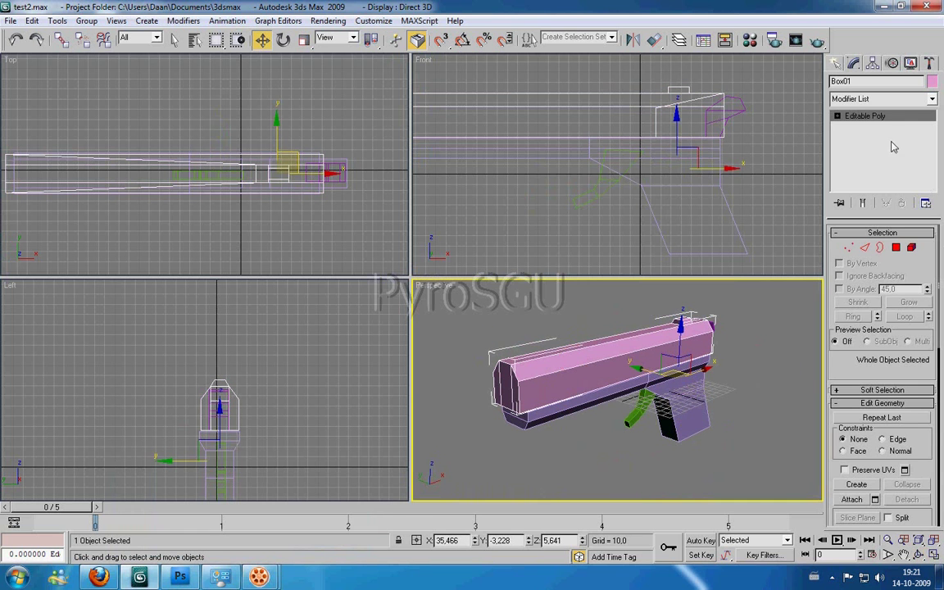
Step: Add Unwrap UVW to Box01 and box-map all its faces with Normal Mapping
{"action": "left_click", "coordinate": [931, 98]}
{"action": "scroll", "coordinate": [926, 131], "scroll_direction": "down", "scroll_amount": 10}
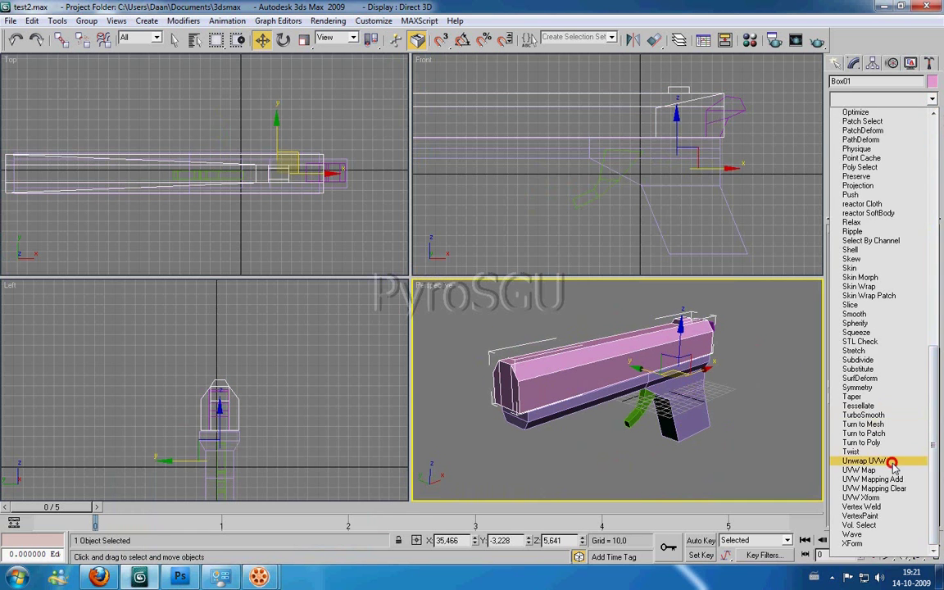
{"action": "left_click", "coordinate": [891, 457]}
{"action": "left_click", "coordinate": [879, 384]}
{"action": "left_click", "coordinate": [235, 538]}
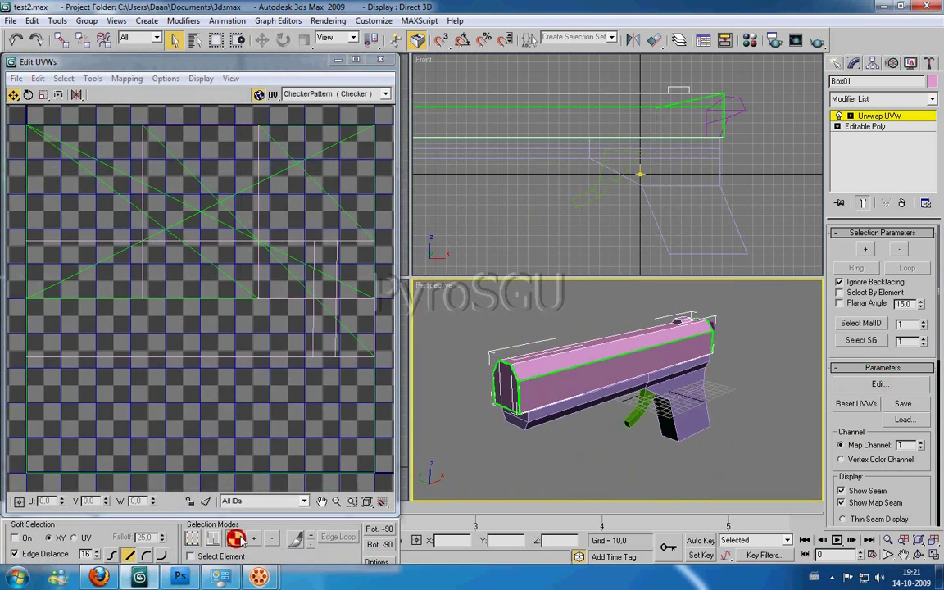
{"action": "key", "text": "ctrl+a"}
{"action": "left_click", "coordinate": [127, 78]}
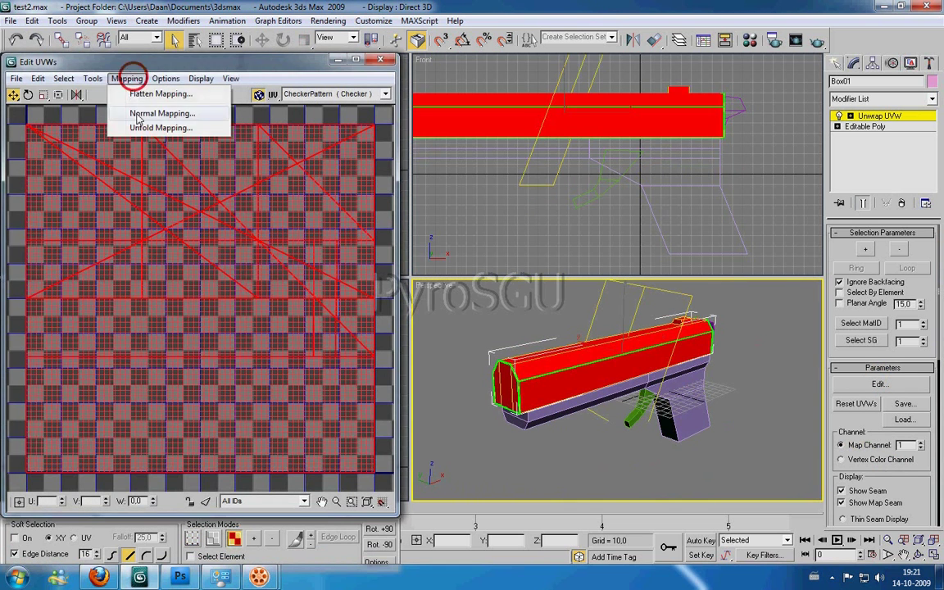
{"action": "left_click", "coordinate": [123, 111]}
{"action": "left_click", "coordinate": [91, 59]}
{"action": "left_click", "coordinate": [98, 92]}
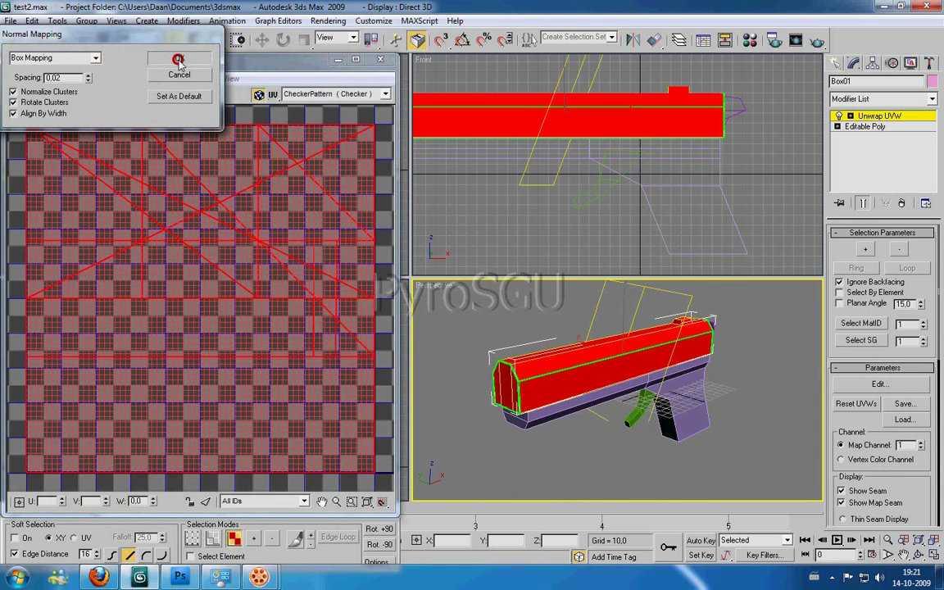
{"action": "left_click", "coordinate": [179, 60]}
Step: Shrink Box01's UV islands into the upper-left of the grid and widen them slightly
{"action": "left_click", "coordinate": [175, 168]}
{"action": "key", "text": "ctrl+a"}
{"action": "left_click", "coordinate": [54, 95]}
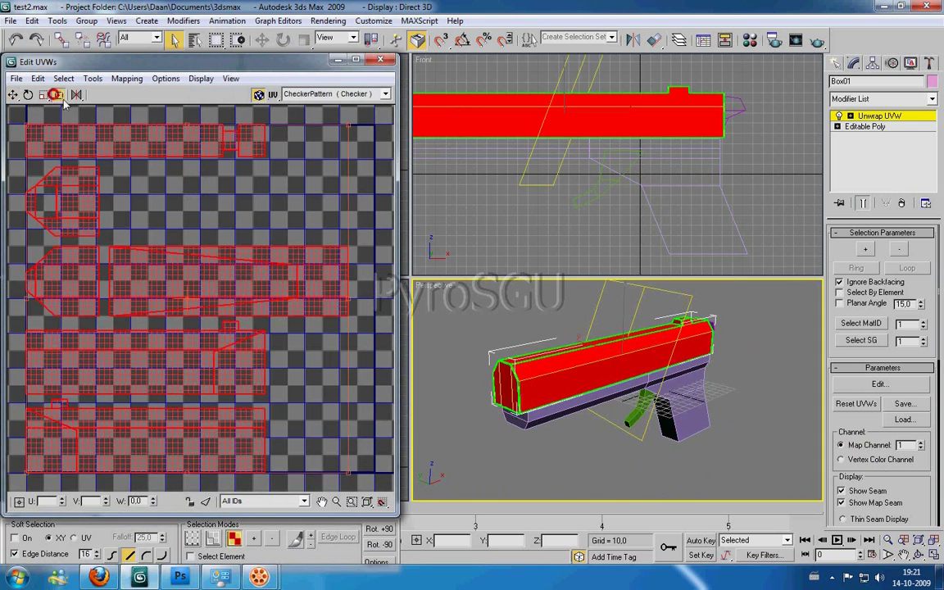
{"action": "left_click_drag", "start_coordinate": [347, 472], "coordinate": [199, 296]}
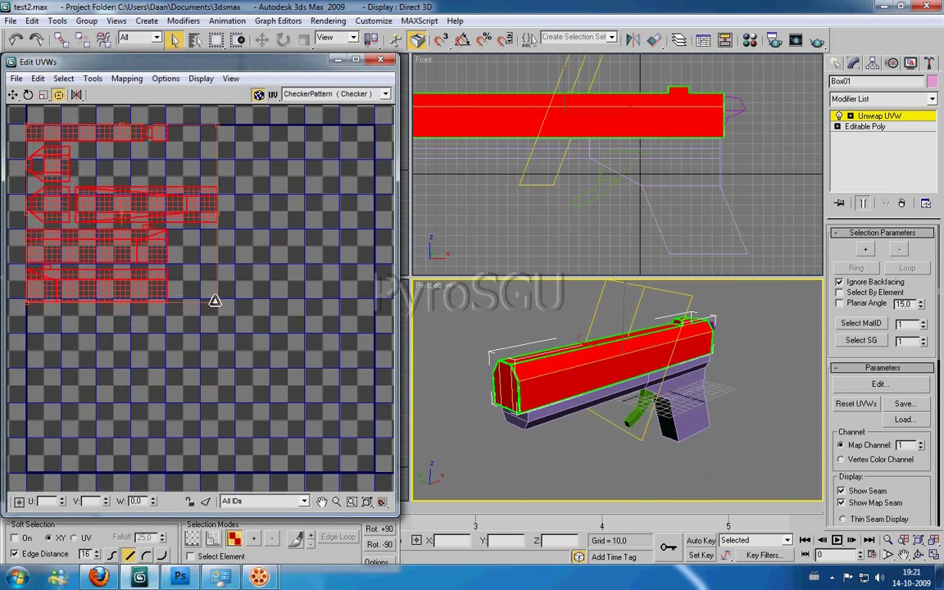
{"action": "left_click_drag", "start_coordinate": [200, 299], "coordinate": [206, 299]}
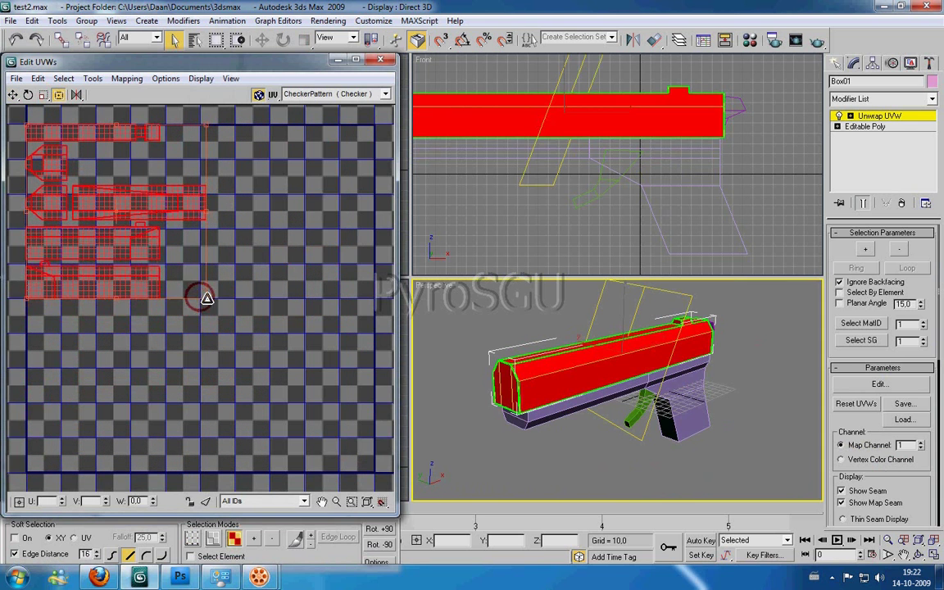
{"action": "left_click", "coordinate": [92, 78]}
Step: Render Box01's 1024×1024 UV template and save it as BMP over test2tex.bmp
{"action": "left_click", "coordinate": [114, 305]}
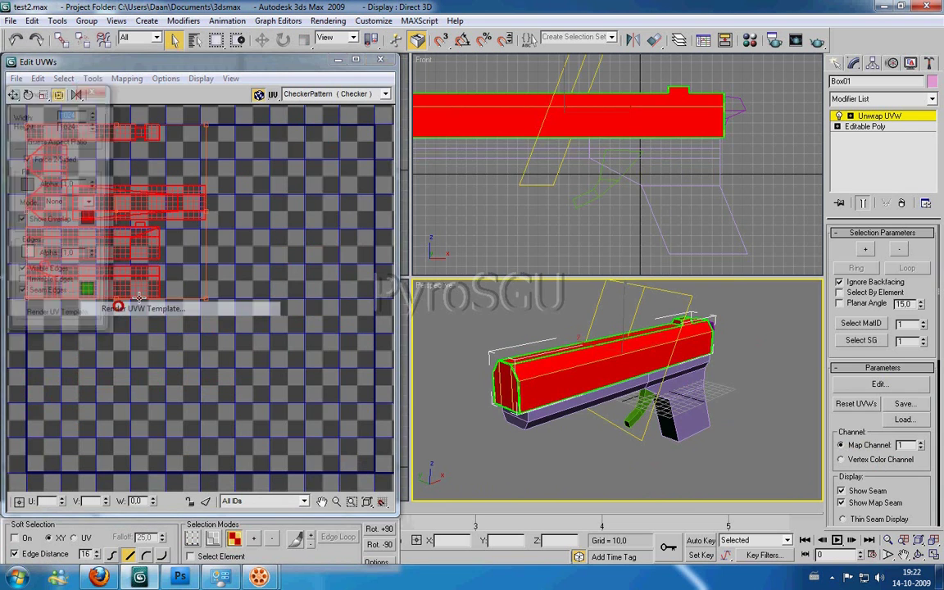
{"action": "left_click", "coordinate": [66, 323]}
{"action": "left_click", "coordinate": [310, 140]}
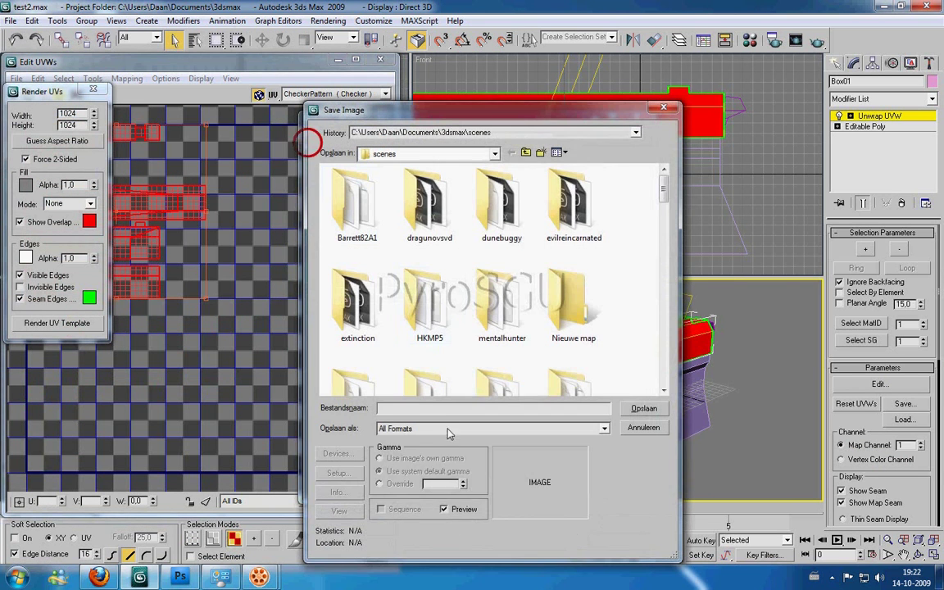
{"action": "left_click", "coordinate": [444, 428]}
{"action": "left_click", "coordinate": [417, 457]}
{"action": "left_click", "coordinate": [399, 408]}
{"action": "type", "text": "te"}
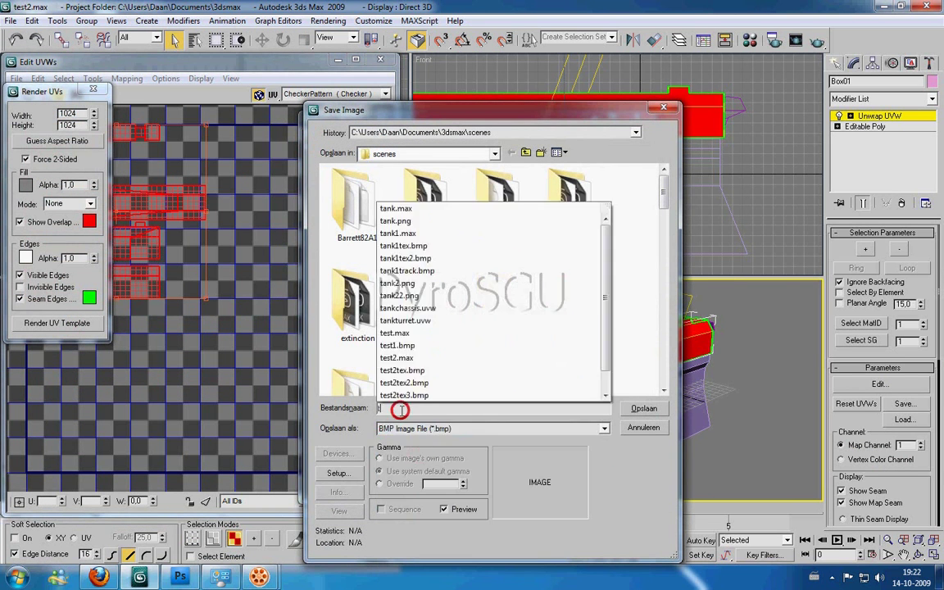
{"action": "left_click", "coordinate": [422, 460]}
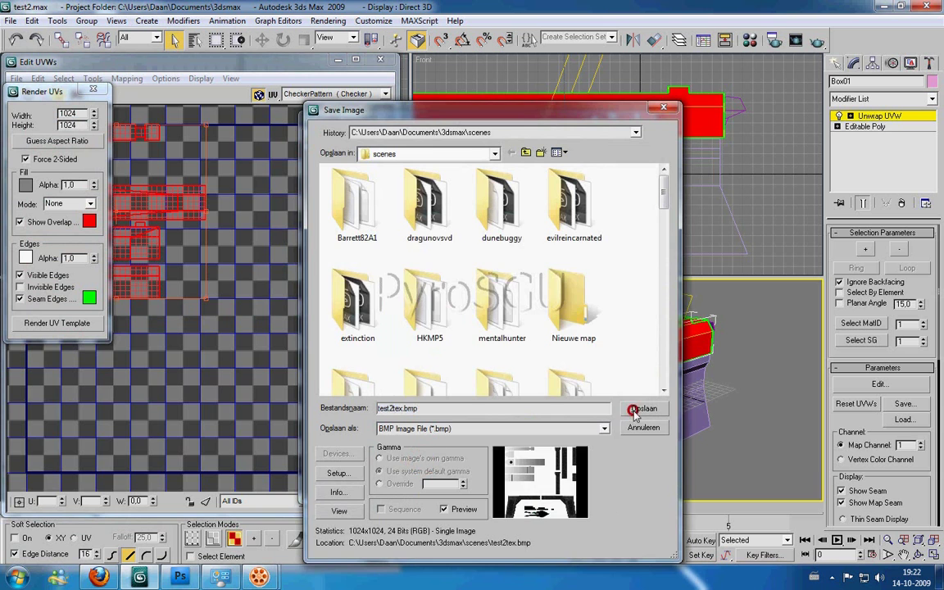
{"action": "left_click", "coordinate": [644, 408]}
{"action": "left_click", "coordinate": [494, 334]}
{"action": "left_click", "coordinate": [371, 198]}
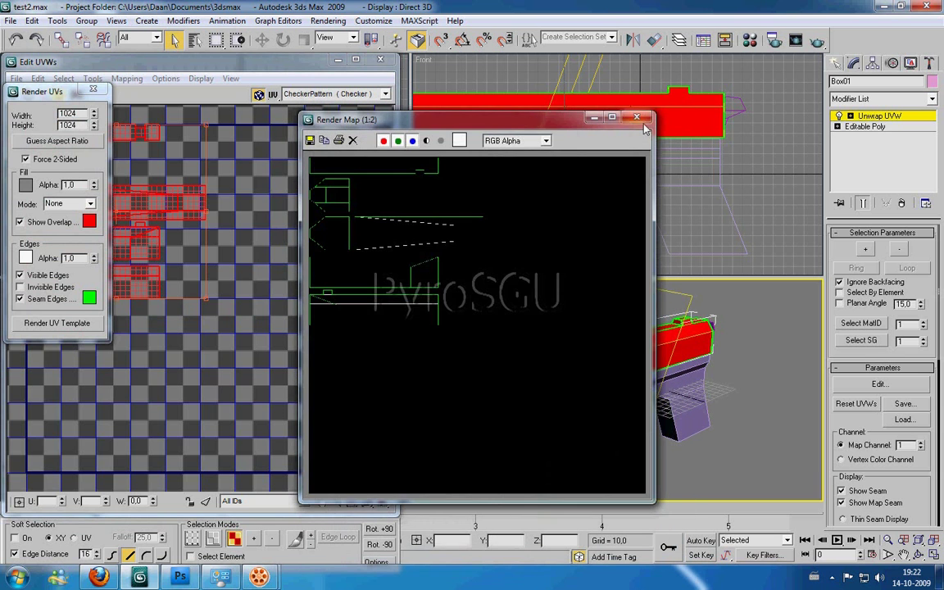
{"action": "left_click", "coordinate": [637, 119]}
Step: Select the grip Box02 and add an Unwrap UVW modifier to it
{"action": "left_click", "coordinate": [380, 60]}
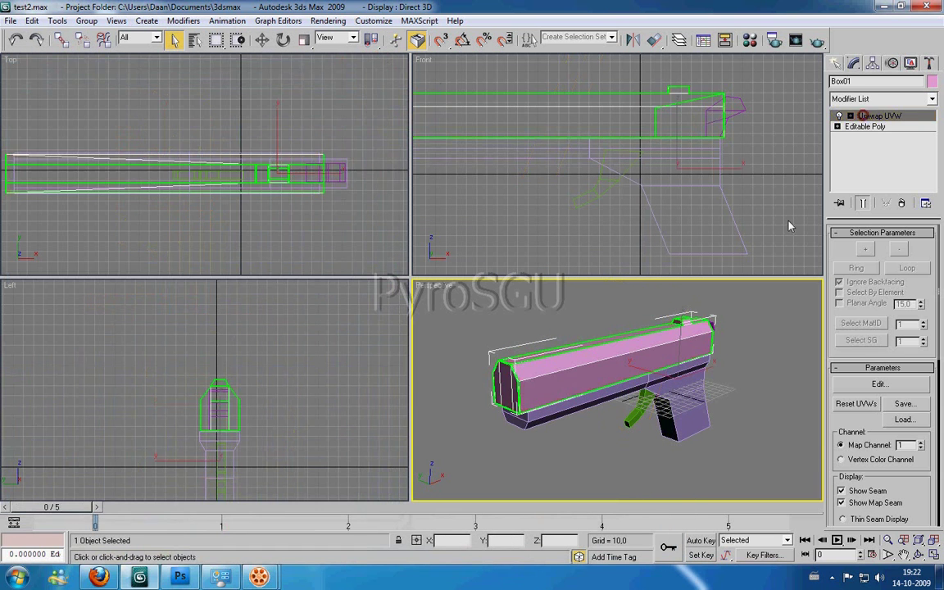
{"action": "left_click", "coordinate": [665, 405]}
{"action": "left_click", "coordinate": [934, 102]}
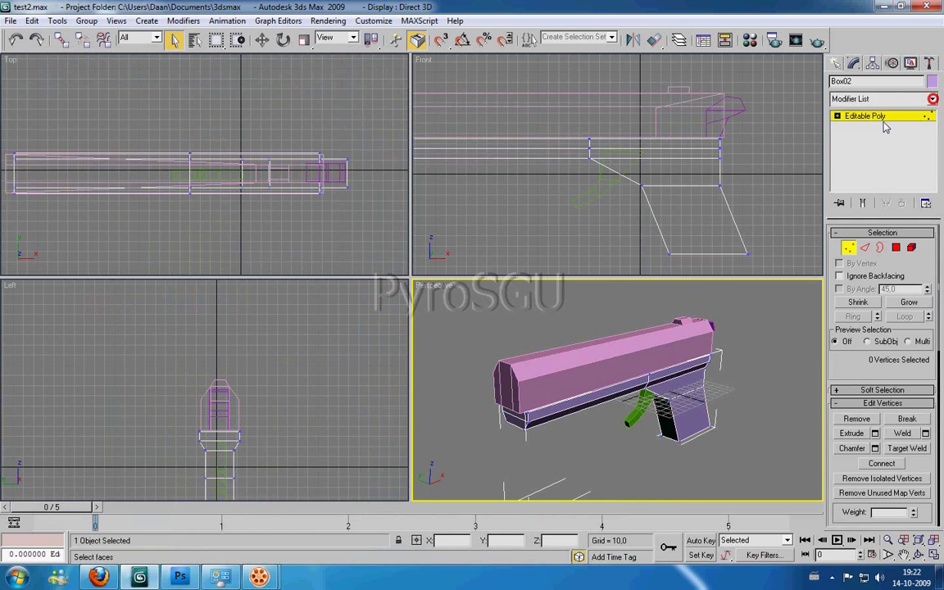
{"action": "left_click", "coordinate": [934, 102]}
{"action": "scroll", "coordinate": [910, 328], "scroll_direction": "down", "scroll_amount": 5}
{"action": "left_click", "coordinate": [864, 461]}
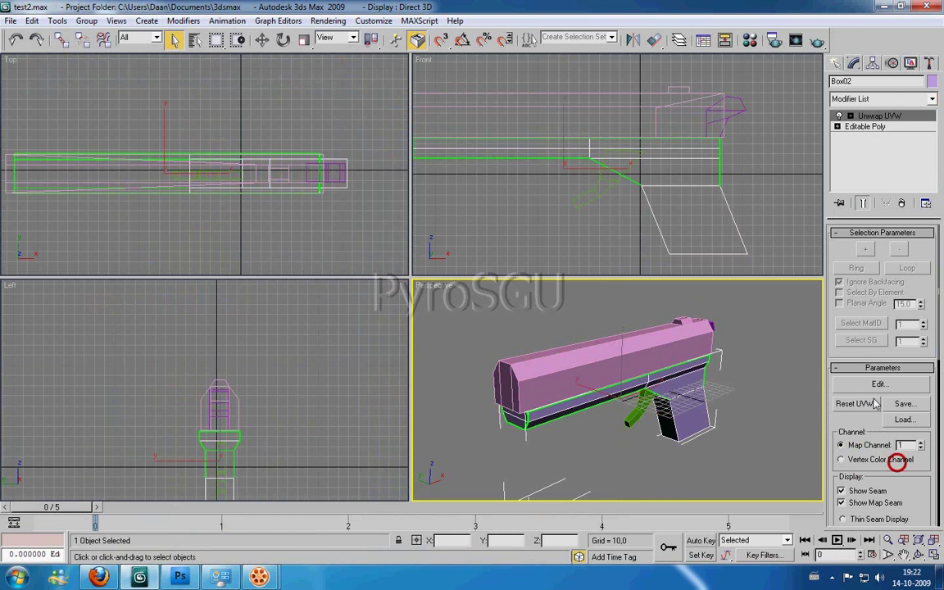
{"action": "left_click", "coordinate": [878, 384]}
Step: Box-map Box02's faces and compress its UV islands vertically toward the bottom
{"action": "left_click", "coordinate": [234, 539]}
{"action": "left_click", "coordinate": [126, 78]}
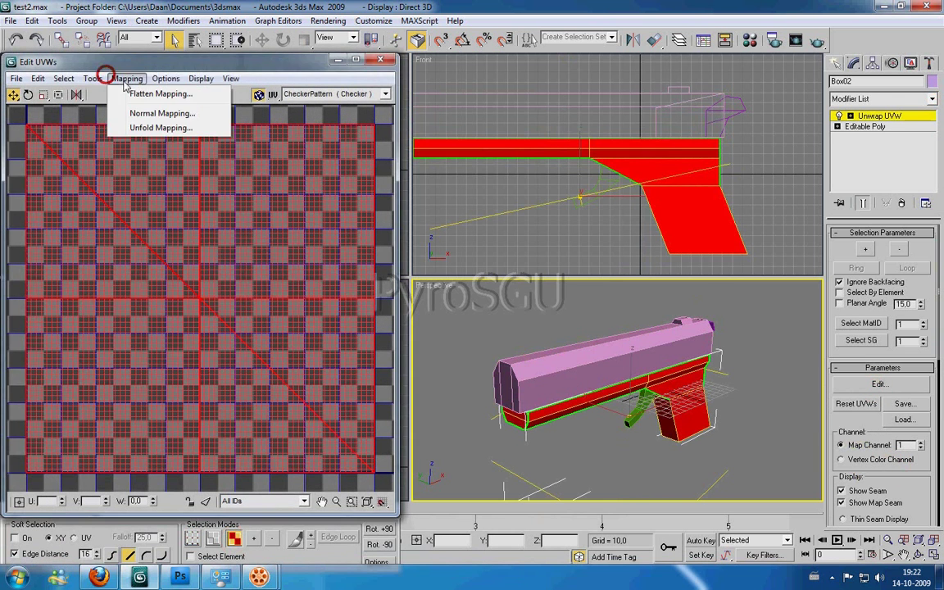
{"action": "left_click", "coordinate": [135, 107]}
{"action": "left_click", "coordinate": [95, 57]}
{"action": "left_click", "coordinate": [82, 106]}
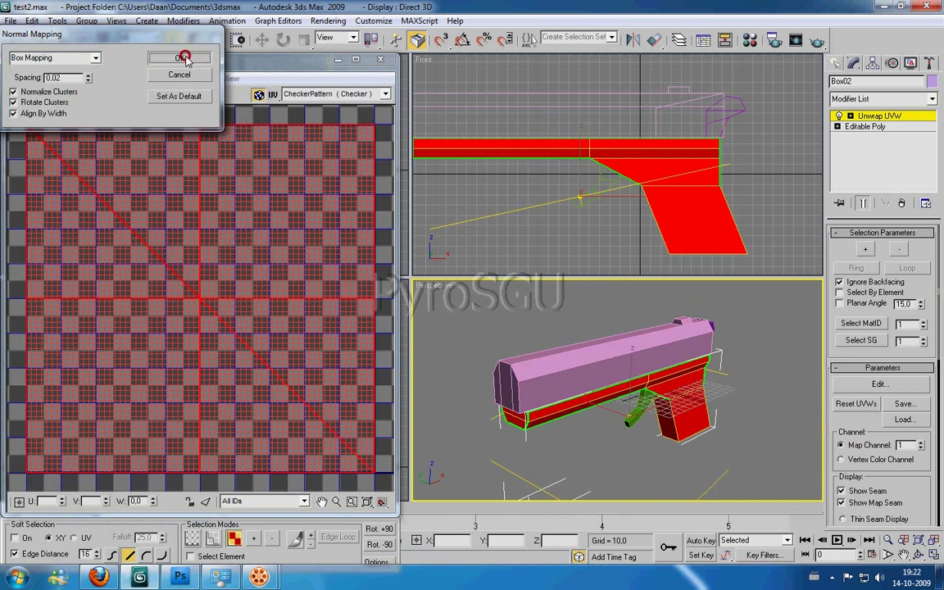
{"action": "left_click", "coordinate": [180, 58]}
{"action": "left_click", "coordinate": [59, 95]}
{"action": "mouse_move", "coordinate": [27, 214]}
{"action": "left_mouse_down"}
{"action": "mouse_move", "coordinate": [46, 273]}
{"action": "mouse_move", "coordinate": [31, 315]}
{"action": "left_mouse_up"}
Step: Start saving the UVW layout as test2tex2, then decline overwriting and cancel
{"action": "left_click", "coordinate": [15, 78]}
{"action": "left_click", "coordinate": [25, 111]}
{"action": "type", "text": "test"}
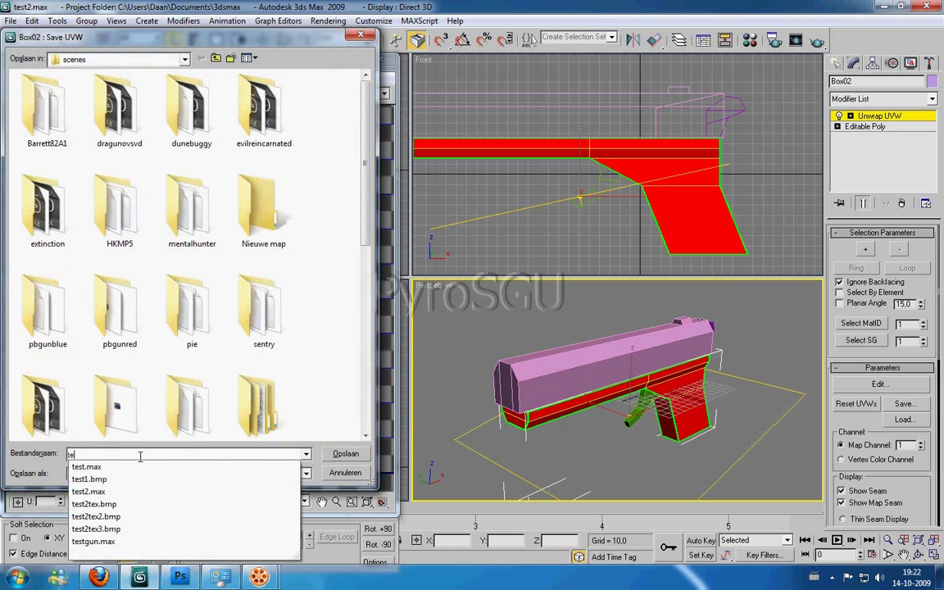
{"action": "left_click", "coordinate": [129, 517]}
{"action": "key", "text": "Return"}
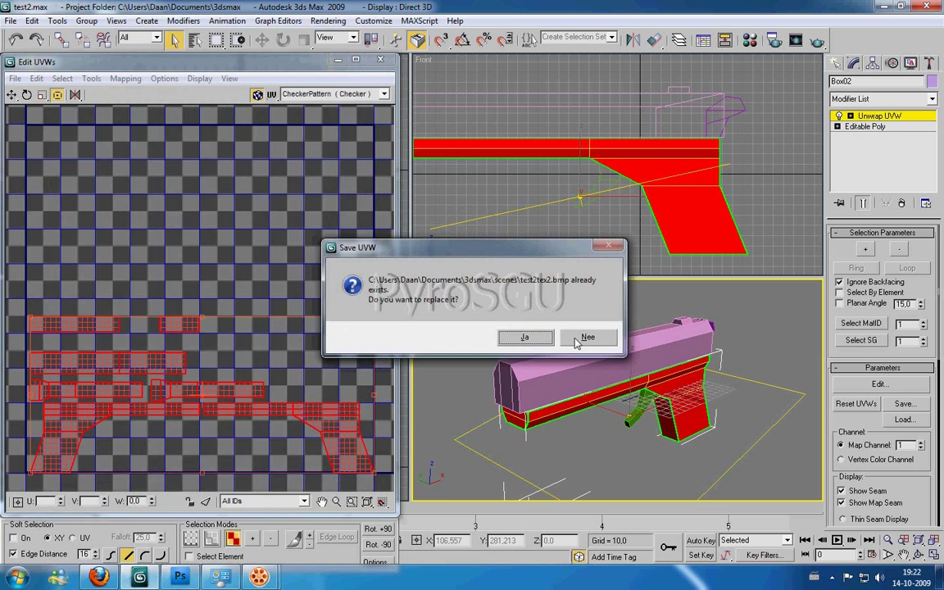
{"action": "left_click", "coordinate": [580, 341]}
{"action": "left_click", "coordinate": [361, 33]}
{"action": "mouse_move", "coordinate": [91, 79]}
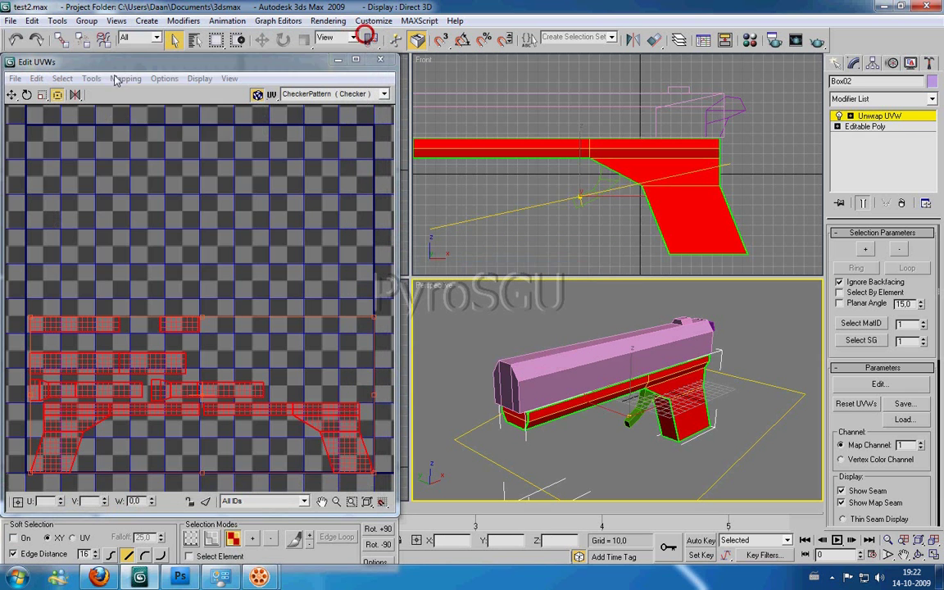
Step: Render Box02's UV layout as a 1024×1024 UV template
{"action": "left_click", "coordinate": [124, 78]}
{"action": "left_click", "coordinate": [120, 308]}
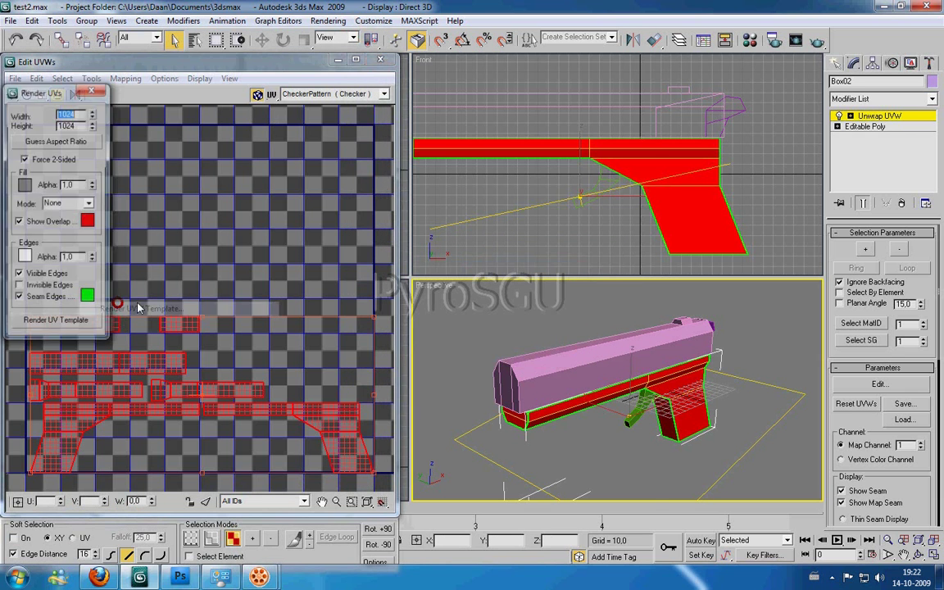
{"action": "left_click", "coordinate": [90, 321]}
Step: Save the template as 24-bit RGB BMP over test2tex2.bmp and exit unwrap editing
{"action": "left_click", "coordinate": [316, 138]}
{"action": "left_click", "coordinate": [436, 426]}
{"action": "left_click", "coordinate": [428, 449]}
{"action": "left_click", "coordinate": [428, 410]}
{"action": "type", "text": "tes"}
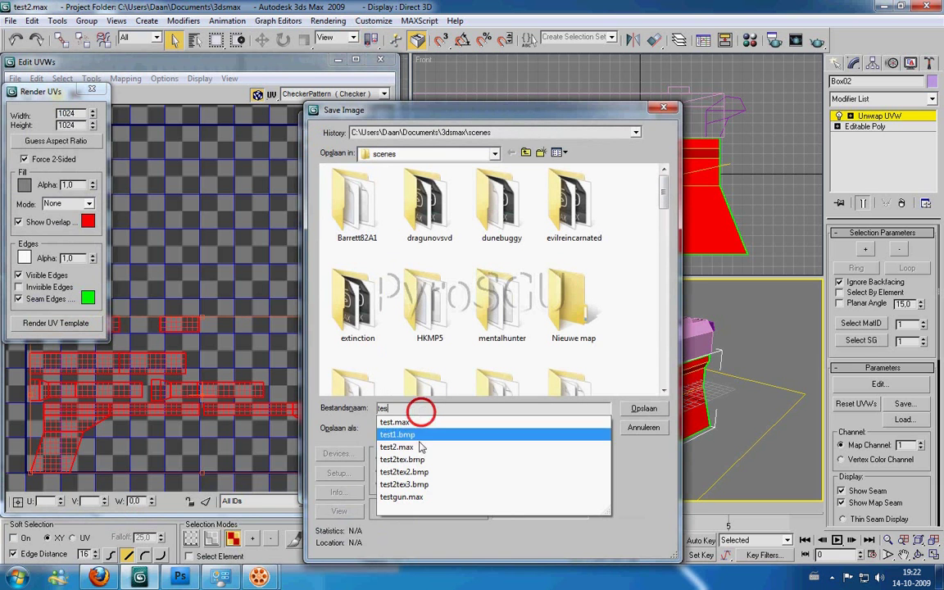
{"action": "left_click", "coordinate": [428, 472]}
{"action": "left_click", "coordinate": [644, 410]}
{"action": "left_click", "coordinate": [521, 337]}
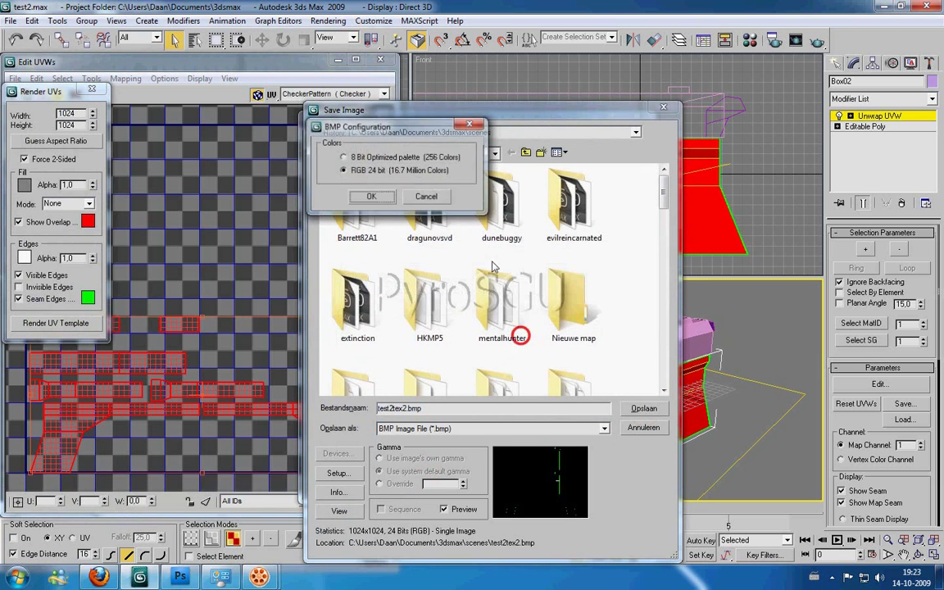
{"action": "left_click", "coordinate": [371, 195]}
{"action": "left_click", "coordinate": [633, 119]}
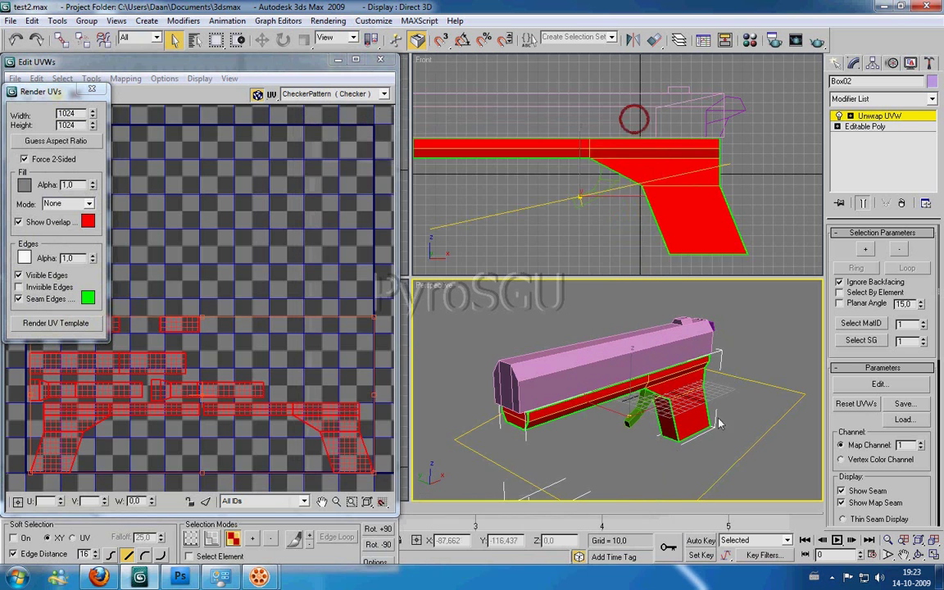
{"action": "left_click", "coordinate": [769, 359]}
{"action": "left_click", "coordinate": [861, 119]}
Step: Add Unwrap UVW to the trigger Box03 and apply Normal Mapping to its faces
{"action": "left_click", "coordinate": [627, 412]}
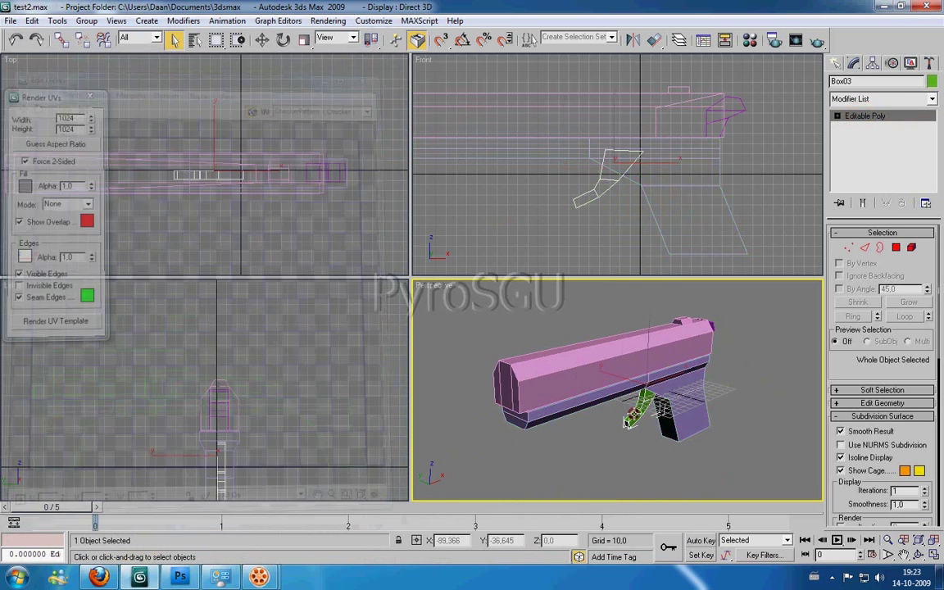
{"action": "left_click", "coordinate": [933, 97]}
{"action": "scroll", "coordinate": [936, 131], "scroll_direction": "down", "scroll_amount": 10}
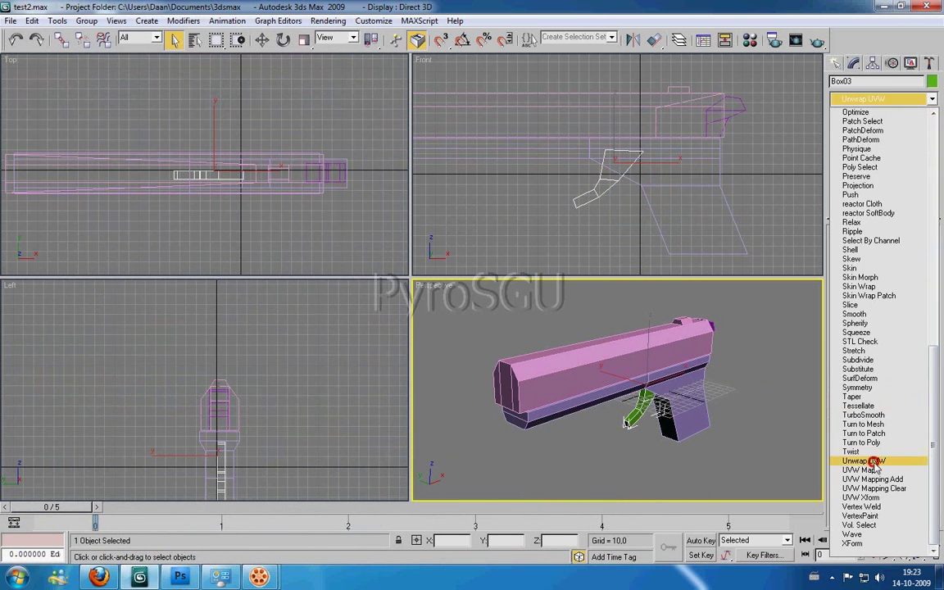
{"action": "left_click", "coordinate": [857, 449]}
{"action": "left_click", "coordinate": [872, 385]}
{"action": "left_click", "coordinate": [234, 539]}
{"action": "left_click", "coordinate": [126, 78]}
{"action": "left_click", "coordinate": [157, 110]}
{"action": "left_click", "coordinate": [95, 58]}
{"action": "left_click", "coordinate": [82, 113]}
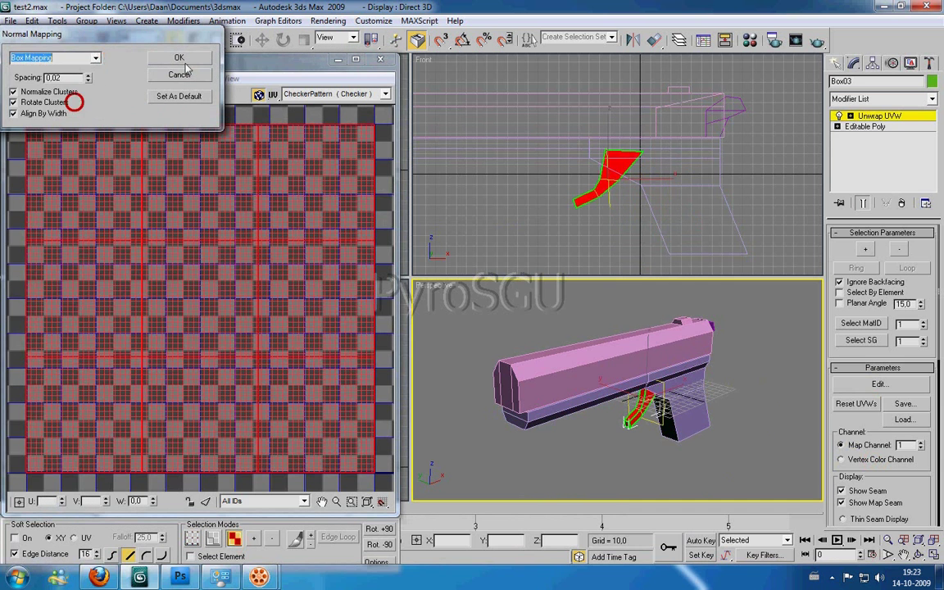
{"action": "left_click", "coordinate": [180, 58]}
Step: Shrink the trigger's UVs into a small flattened block near the bottom-left
{"action": "left_click", "coordinate": [43, 95]}
{"action": "left_click", "coordinate": [58, 95]}
{"action": "left_click_drag", "start_coordinate": [26, 131], "coordinate": [219, 405]}
{"action": "left_click_drag", "start_coordinate": [333, 453], "coordinate": [234, 454]}
{"action": "left_click_drag", "start_coordinate": [120, 405], "coordinate": [120, 415]}
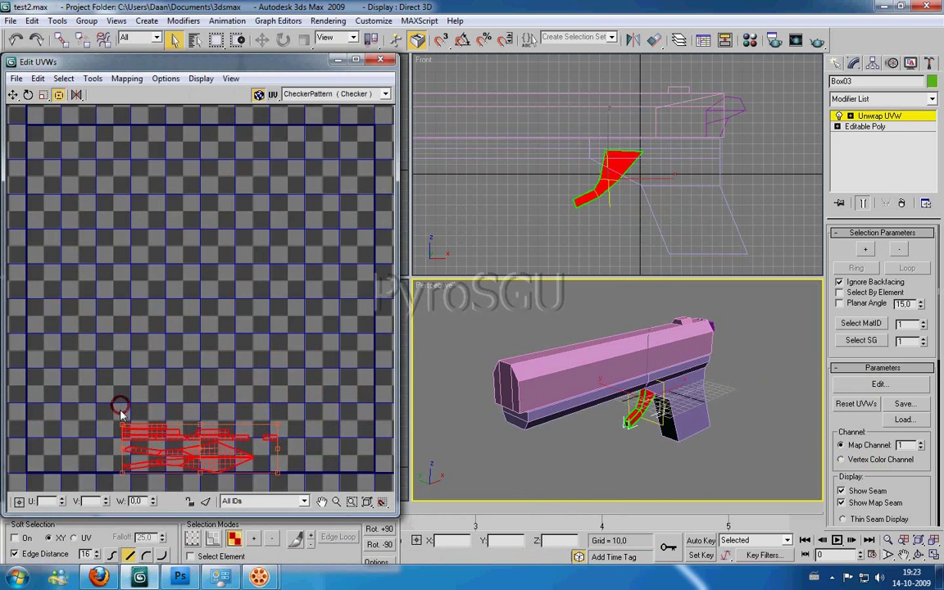
Step: Render the trigger's UV template and save it as 24-bit BMP test2tex3.bmp
{"action": "left_click", "coordinate": [92, 78]}
{"action": "left_click", "coordinate": [182, 310]}
{"action": "left_click", "coordinate": [90, 322]}
{"action": "left_click", "coordinate": [306, 139]}
{"action": "type", "text": "tes"}
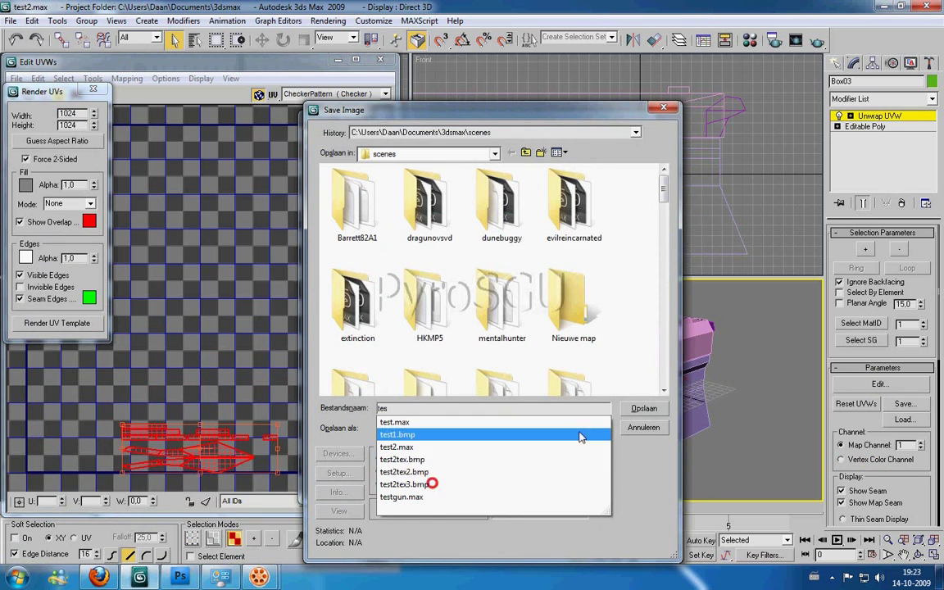
{"action": "left_click", "coordinate": [433, 483]}
{"action": "left_click", "coordinate": [644, 408]}
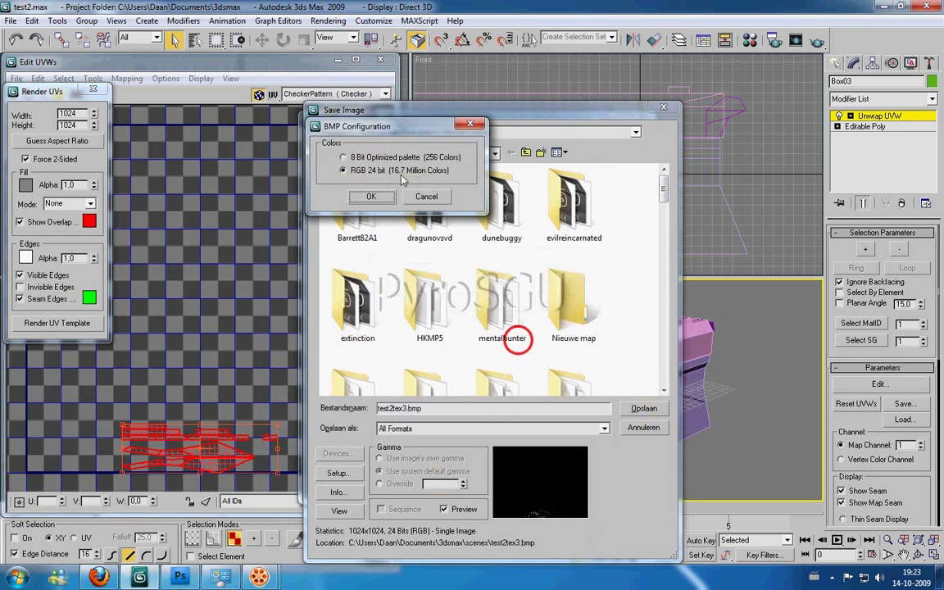
{"action": "key", "text": "Return"}
{"action": "left_click", "coordinate": [636, 116]}
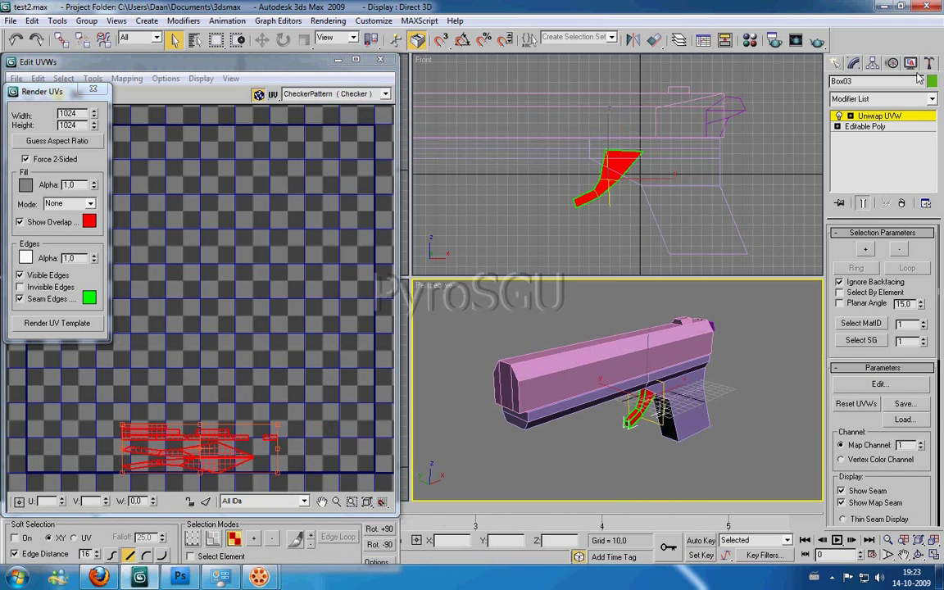
Step: Leave unwrap editing and select the small rear piece on the slide
{"action": "left_click", "coordinate": [901, 110]}
{"action": "left_click", "coordinate": [735, 102]}
{"action": "left_click", "coordinate": [931, 98]}
Step: Add Unwrap UVW to the rear piece Box04 and apply Normal Mapping to its faces
{"action": "left_click_drag", "start_coordinate": [931, 132], "coordinate": [931, 385]}
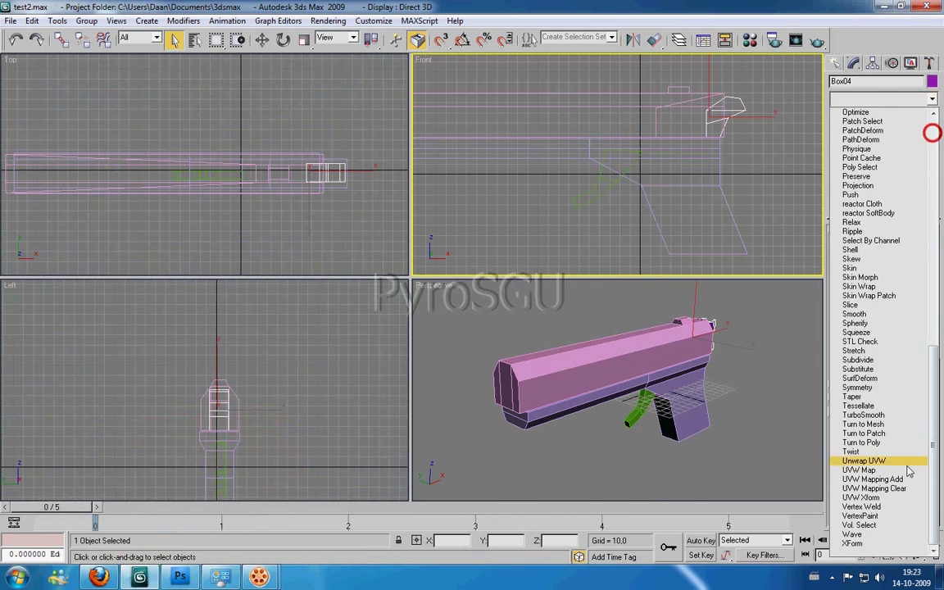
{"action": "left_click", "coordinate": [906, 464]}
{"action": "left_click", "coordinate": [879, 384]}
{"action": "left_click", "coordinate": [233, 537]}
{"action": "left_click", "coordinate": [127, 78]}
{"action": "left_click", "coordinate": [136, 112]}
{"action": "left_click", "coordinate": [50, 25]}
{"action": "left_click", "coordinate": [41, 51]}
{"action": "left_click", "coordinate": [193, 59]}
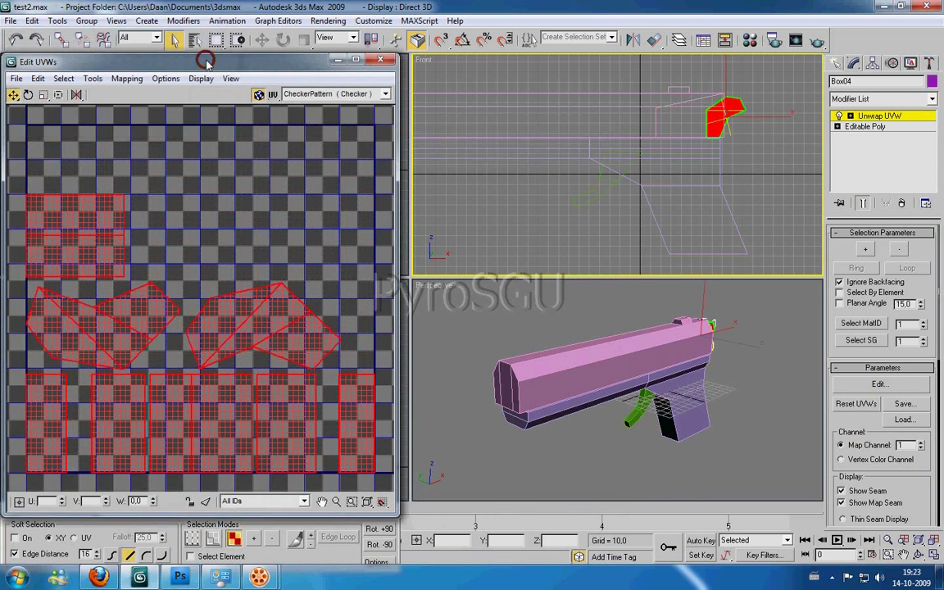
Step: Shrink the rear piece's UVs into a small block at the grid's top-centre
{"action": "left_click", "coordinate": [57, 94]}
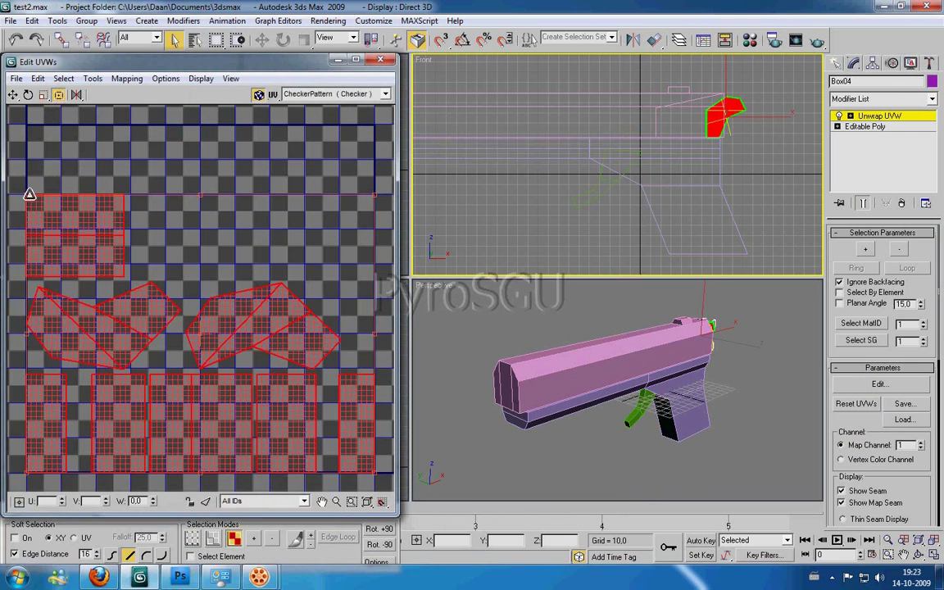
{"action": "left_click_drag", "start_coordinate": [29, 195], "coordinate": [255, 313]}
{"action": "left_click_drag", "start_coordinate": [279, 361], "coordinate": [263, 213]}
Step: Render the rear piece's UV template and save it as 24-bit BMP test2tex4.bmp
{"action": "left_click", "coordinate": [92, 78]}
{"action": "left_click", "coordinate": [164, 307]}
{"action": "left_click", "coordinate": [91, 322]}
{"action": "left_click", "coordinate": [309, 140]}
{"action": "type", "text": "test"}
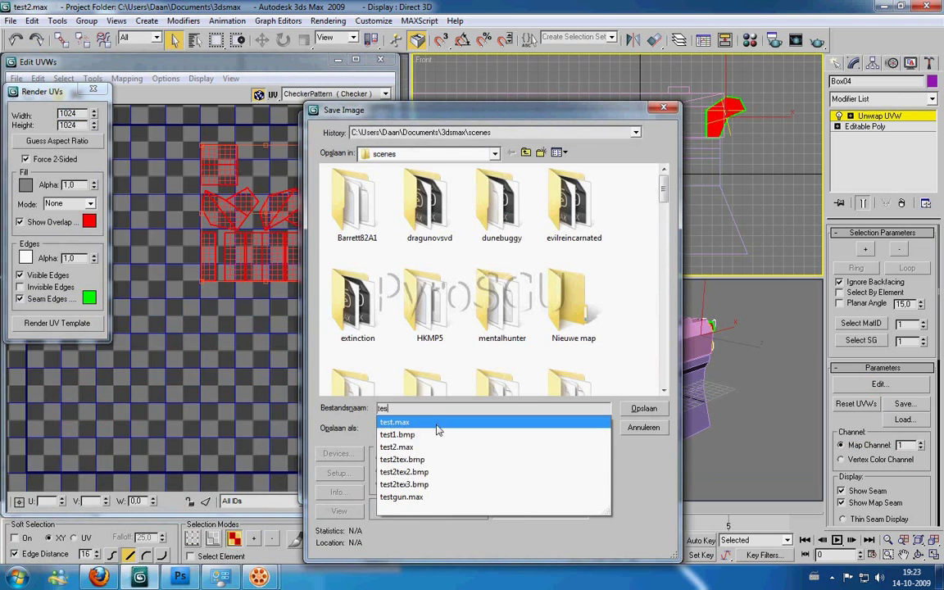
{"action": "left_click", "coordinate": [400, 484]}
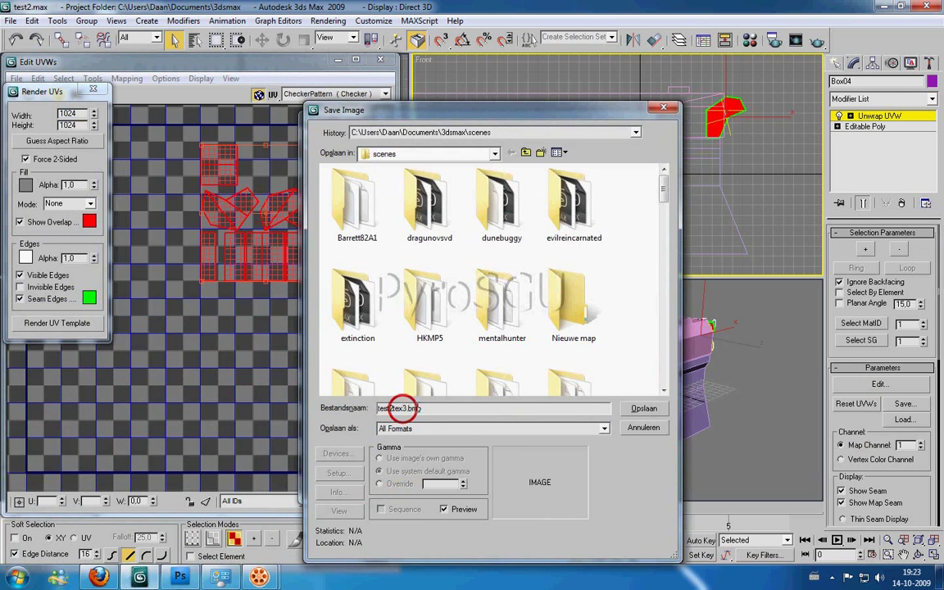
{"action": "left_click", "coordinate": [636, 410]}
{"action": "left_click", "coordinate": [366, 195]}
{"action": "left_click", "coordinate": [633, 109]}
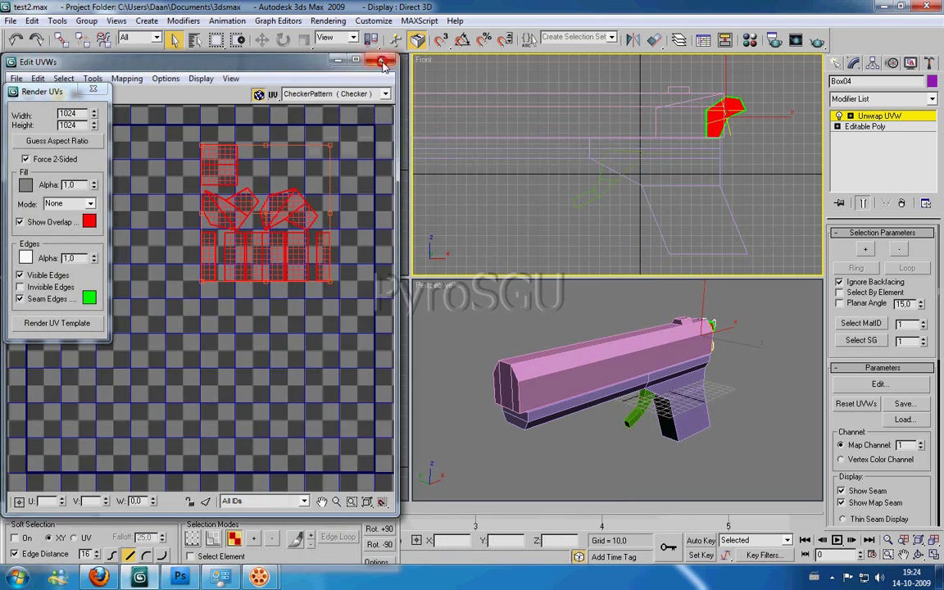
{"action": "left_click", "coordinate": [381, 61]}
{"action": "left_click", "coordinate": [187, 576]}
Step: Open the four BMPs test2tex through test2tex4, then start a new 1024×1024 RGB 8-bit document
{"action": "left_click", "coordinate": [39, 11]}
{"action": "left_click", "coordinate": [46, 36]}
{"action": "scroll", "coordinate": [464, 246], "scroll_direction": "down", "scroll_amount": 5}
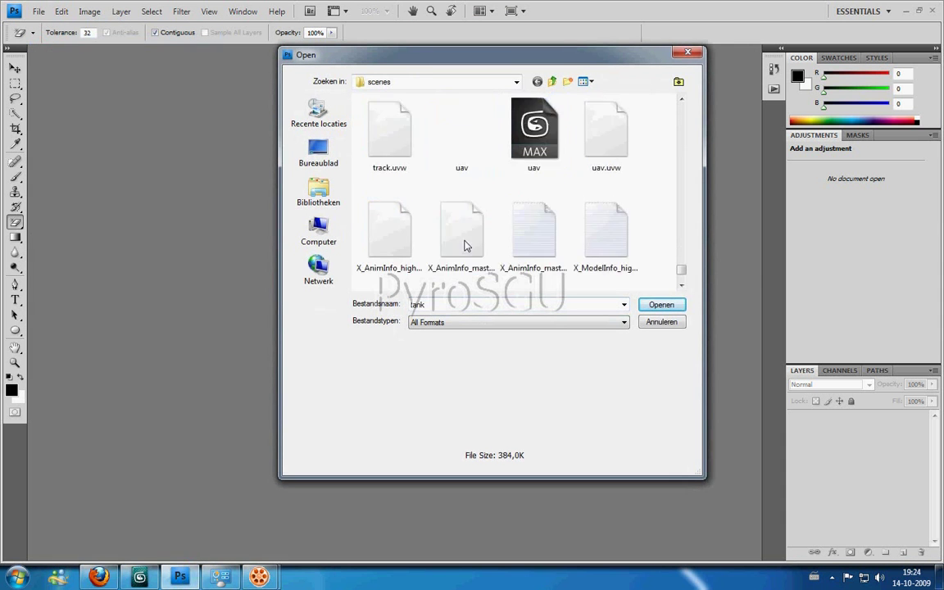
{"action": "scroll", "coordinate": [464, 246], "scroll_direction": "down", "scroll_amount": 1}
{"action": "scroll", "coordinate": [465, 237], "scroll_direction": "up", "scroll_amount": 1}
{"action": "scroll", "coordinate": [471, 226], "scroll_direction": "up", "scroll_amount": 2}
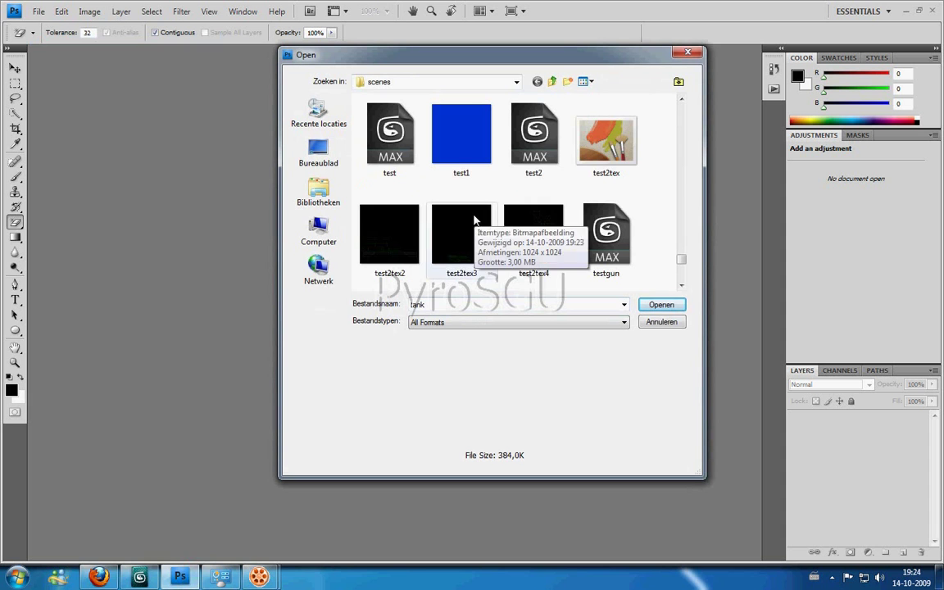
{"action": "left_click", "coordinate": [529, 228]}
{"action": "left_click", "coordinate": [389, 233], "text": "shift"}
{"action": "left_click", "coordinate": [606, 135], "text": "ctrl"}
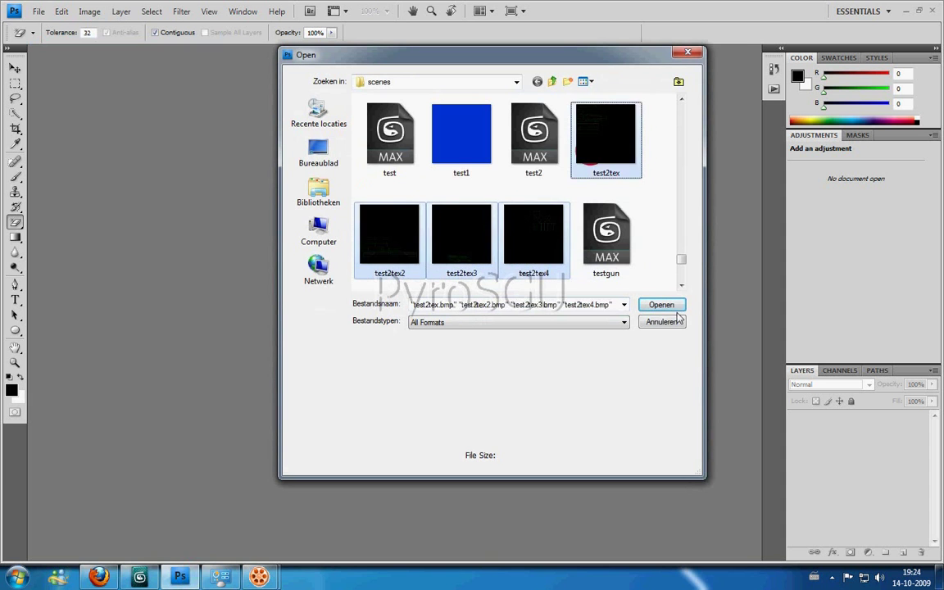
{"action": "left_click", "coordinate": [668, 303]}
{"action": "left_click", "coordinate": [39, 12]}
{"action": "left_click", "coordinate": [43, 27]}
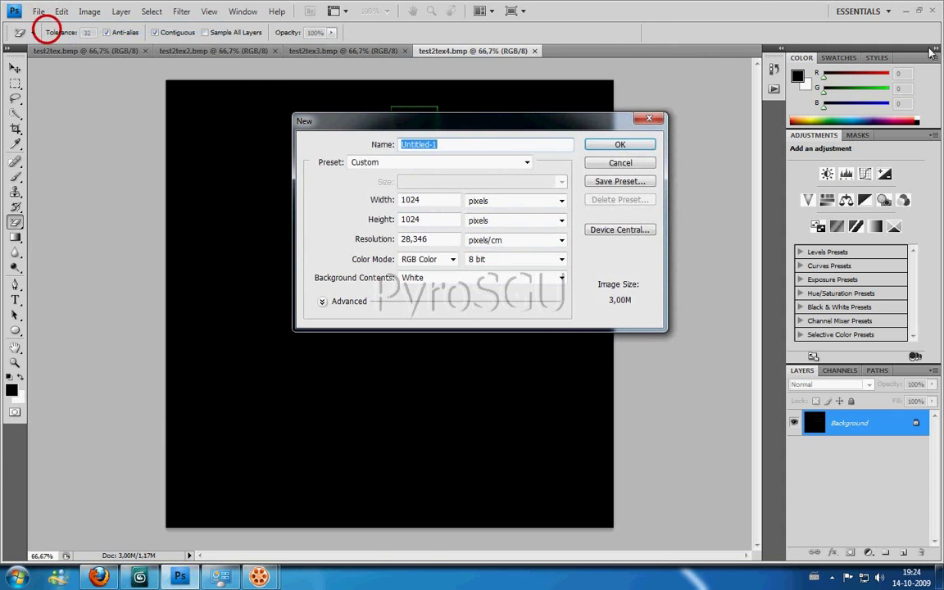
Step: Create the 1024×1024 white document and paste the test2tex template into it as Layer 1
{"action": "left_click", "coordinate": [598, 146]}
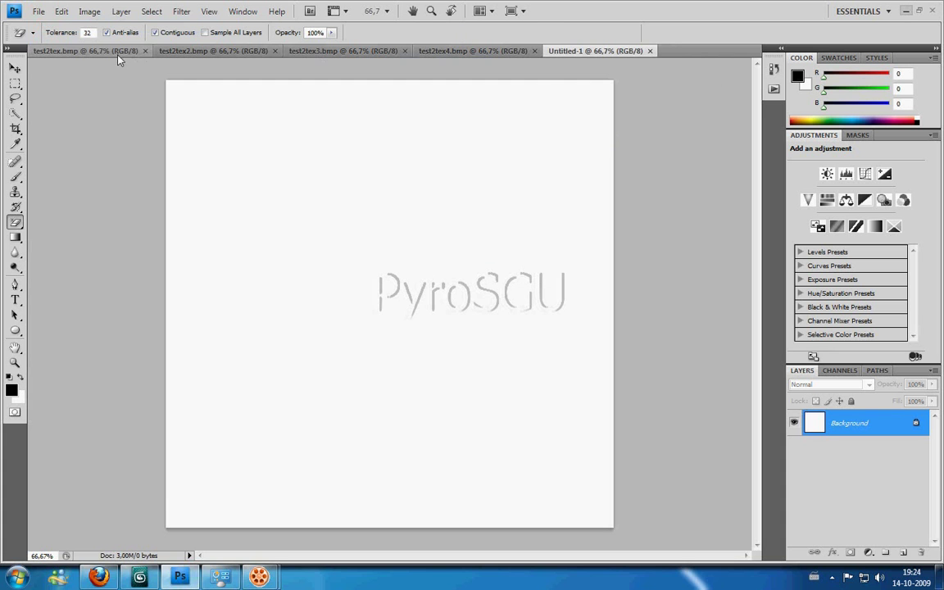
{"action": "left_click", "coordinate": [86, 50]}
{"action": "key", "text": "ctrl+a"}
{"action": "key", "text": "ctrl+c"}
{"action": "left_click", "coordinate": [602, 51]}
{"action": "key", "text": "ctrl+v"}
Step: Paste the whole test2tex2 template into the new document as Layer 2
{"action": "left_click", "coordinate": [187, 54]}
{"action": "left_click", "coordinate": [563, 53]}
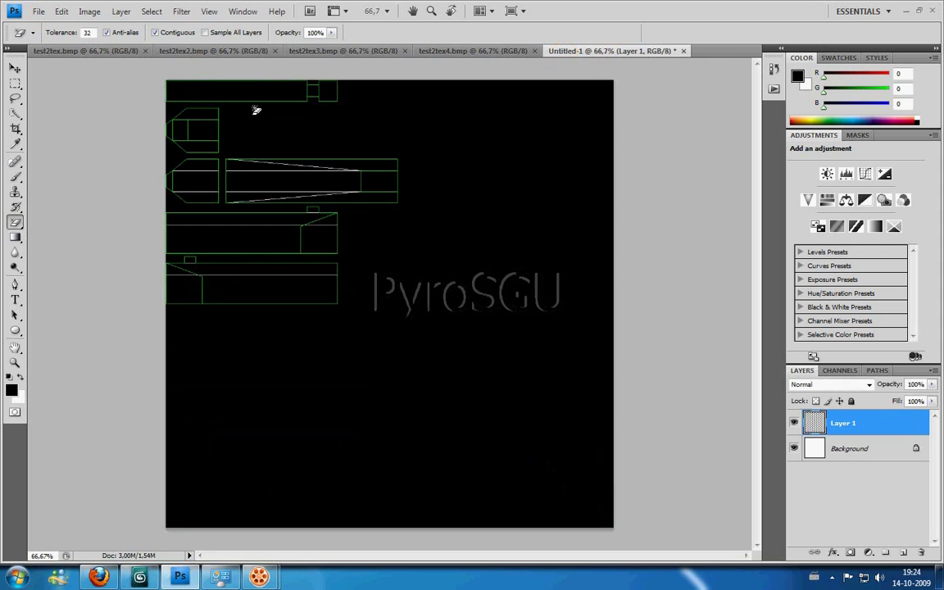
{"action": "left_click", "coordinate": [406, 317]}
{"action": "key", "text": "ctrl+z"}
{"action": "left_click", "coordinate": [187, 52]}
{"action": "key", "text": "ctrl+a"}
{"action": "left_click", "coordinate": [592, 51]}
{"action": "key", "text": "ctrl+v"}
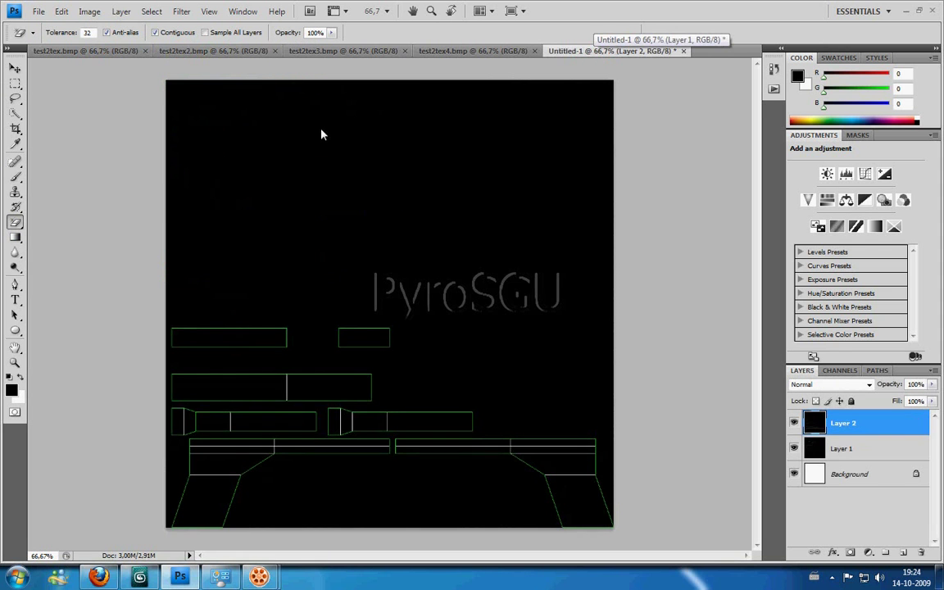
Step: Paste test2tex3 in as Layer 3 and erase its black background
{"action": "left_click", "coordinate": [320, 50]}
{"action": "key", "text": "ctrl+a"}
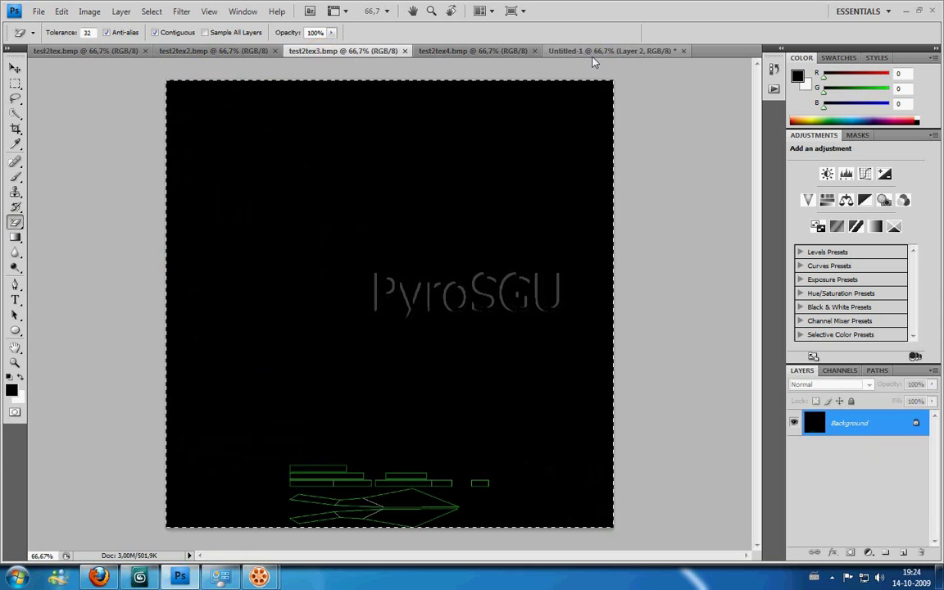
{"action": "key", "text": "ctrl+c"}
{"action": "left_click", "coordinate": [598, 51]}
{"action": "key", "text": "ctrl+v"}
{"action": "left_click", "coordinate": [326, 276]}
{"action": "key", "text": "Delete"}
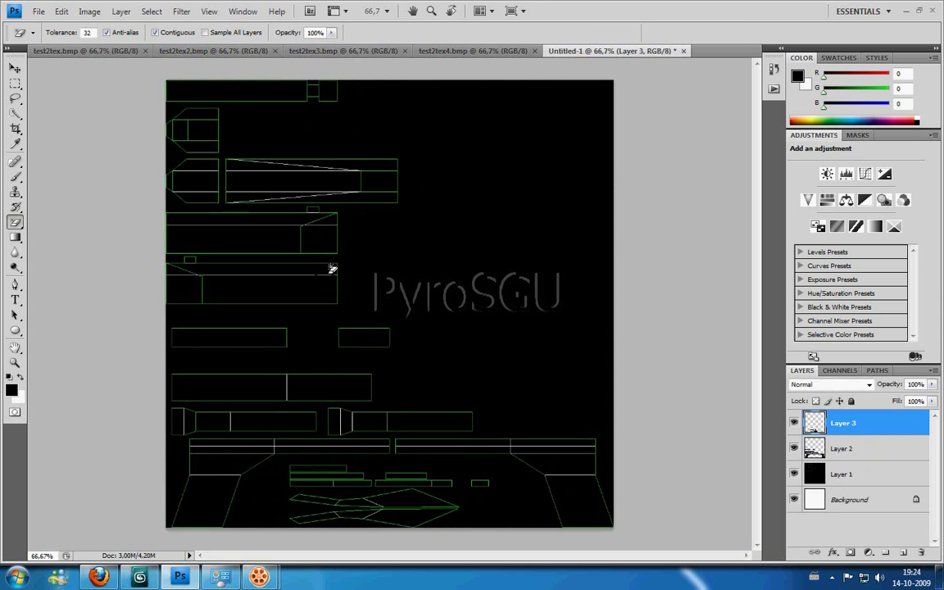
Step: Paste test2tex4 in as Layer 4 and erase its black fill, then return to 3ds Max
{"action": "left_click", "coordinate": [487, 50]}
{"action": "key", "text": "ctrl+c"}
{"action": "left_click", "coordinate": [610, 51]}
{"action": "key", "text": "ctrl+v"}
{"action": "left_click", "coordinate": [257, 203]}
{"action": "key", "text": "Delete"}
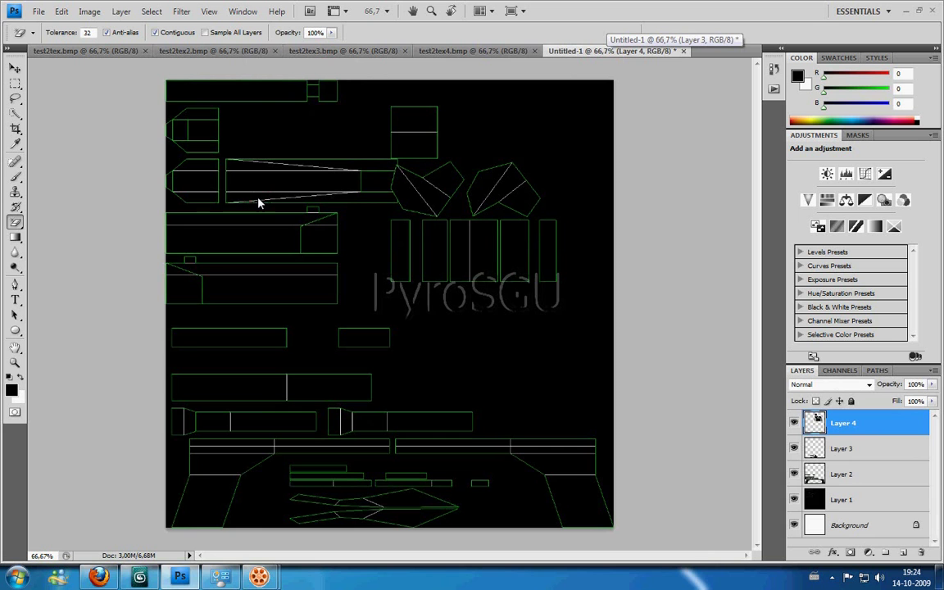
{"action": "left_click", "coordinate": [149, 579]}
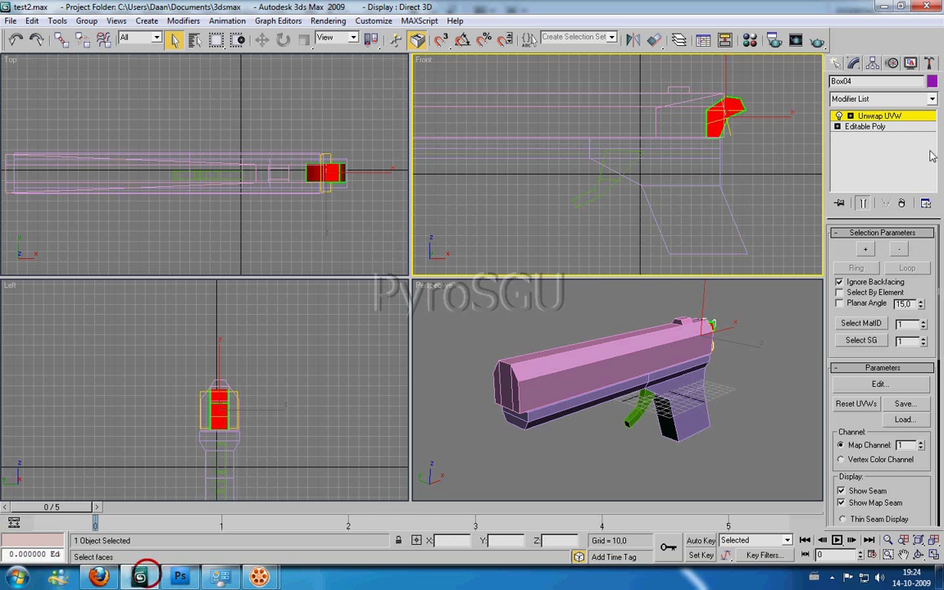
Step: Render the rear piece's UV template and save it as BMP, overwriting test2tex4.bmp
{"action": "left_click", "coordinate": [857, 386]}
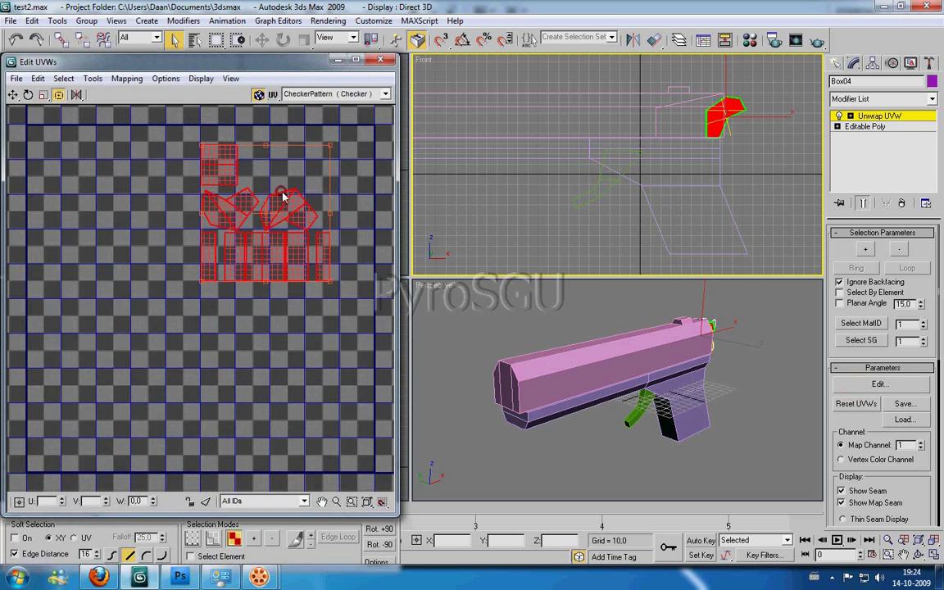
{"action": "left_click", "coordinate": [92, 79]}
{"action": "left_click", "coordinate": [188, 282]}
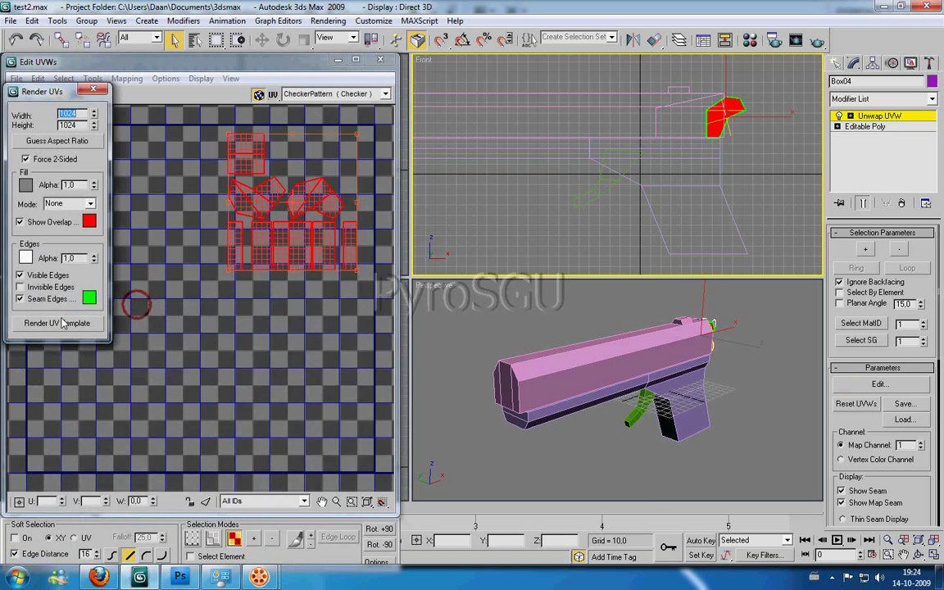
{"action": "left_click", "coordinate": [61, 324]}
{"action": "left_click", "coordinate": [318, 135]}
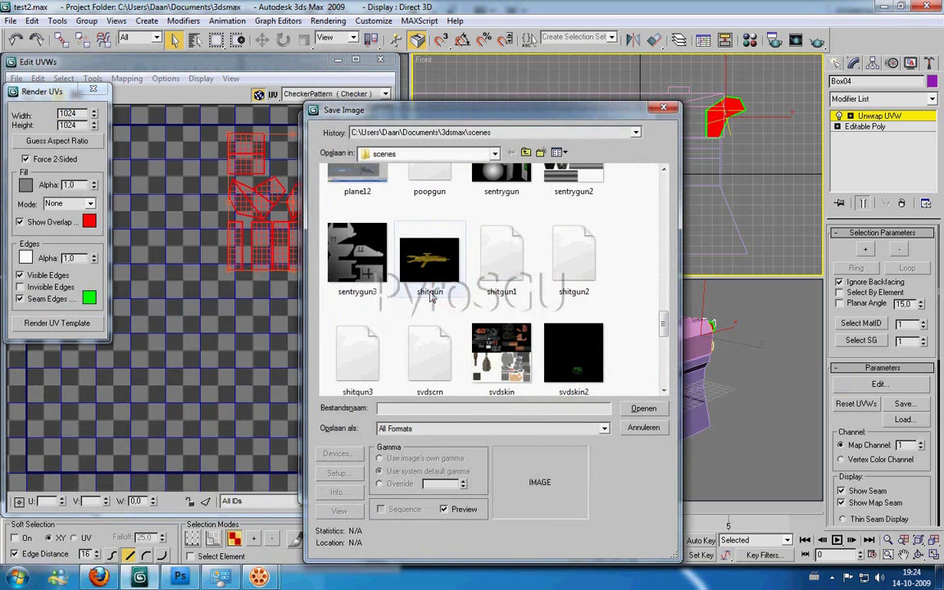
{"action": "scroll", "coordinate": [432, 298], "scroll_direction": "down", "scroll_amount": 5}
{"action": "left_click", "coordinate": [574, 253]}
{"action": "left_click", "coordinate": [643, 409]}
{"action": "left_click", "coordinate": [499, 331]}
{"action": "left_click", "coordinate": [368, 195]}
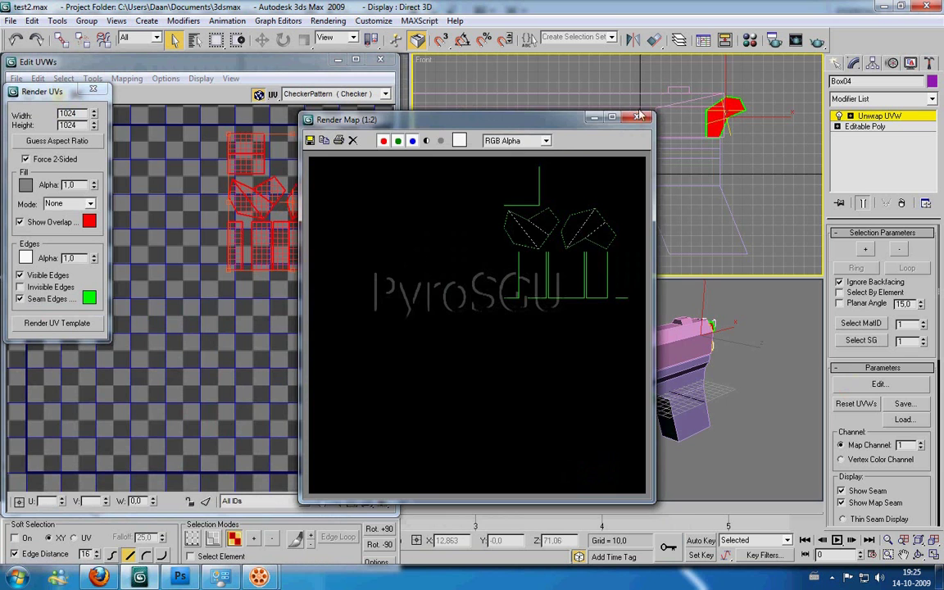
{"action": "left_click", "coordinate": [640, 117]}
Step: In Photoshop, close the outdated test2tex4 document
{"action": "left_click", "coordinate": [197, 571]}
{"action": "left_click", "coordinate": [456, 51]}
{"action": "left_click", "coordinate": [534, 51]}
Step: In the Open dialog, browse the extinction folder and select the freshly rendered test2tex4 image
{"action": "left_click", "coordinate": [39, 12]}
{"action": "left_click", "coordinate": [43, 38]}
{"action": "double_click", "coordinate": [418, 235]}
{"action": "left_click", "coordinate": [417, 235]}
{"action": "left_click", "coordinate": [459, 229]}
{"action": "scroll", "coordinate": [459, 229], "scroll_direction": "down", "scroll_amount": 2}
{"action": "scroll", "coordinate": [594, 228], "scroll_direction": "down", "scroll_amount": 2}
{"action": "scroll", "coordinate": [594, 227], "scroll_direction": "down", "scroll_amount": 2}
{"action": "scroll", "coordinate": [594, 228], "scroll_direction": "up", "scroll_amount": 2}
{"action": "scroll", "coordinate": [594, 227], "scroll_direction": "up", "scroll_amount": 1}
{"action": "scroll", "coordinate": [594, 227], "scroll_direction": "up", "scroll_amount": 1}
{"action": "left_click", "coordinate": [594, 227]}
{"action": "scroll", "coordinate": [594, 229], "scroll_direction": "down", "scroll_amount": 1}
{"action": "scroll", "coordinate": [564, 232], "scroll_direction": "down", "scroll_amount": 2}
{"action": "left_click", "coordinate": [542, 232]}
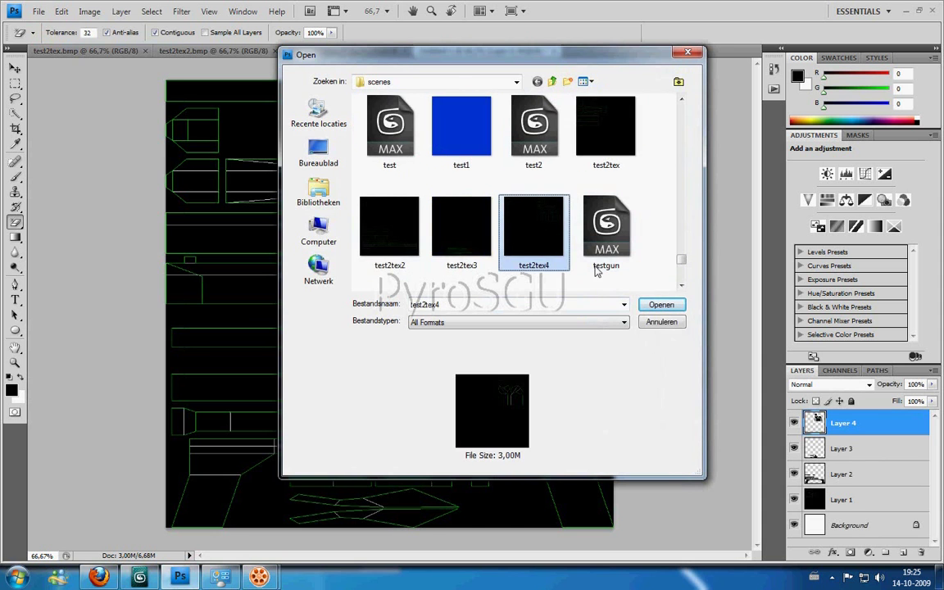
Step: Open the new test2tex4 and paste it into Untitled-1 as its own layer
{"action": "left_click", "coordinate": [658, 303]}
{"action": "left_click", "coordinate": [529, 52]}
{"action": "key", "text": "ctrl+v"}
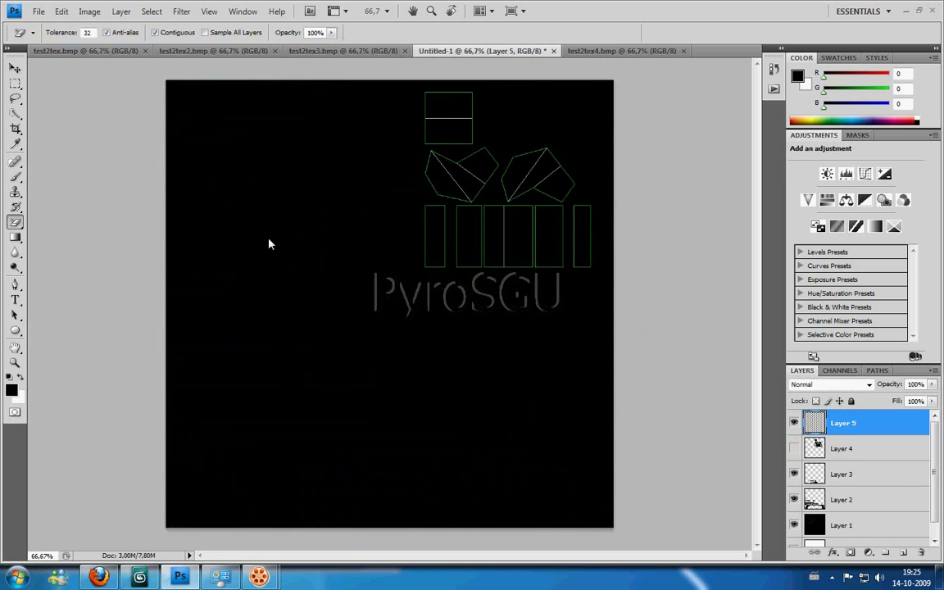
Step: Copy the selected lower panel area of Layer 2 onto a new layer with Ctrl+J
{"action": "scroll", "coordinate": [853, 500], "scroll_direction": "down", "scroll_amount": 1}
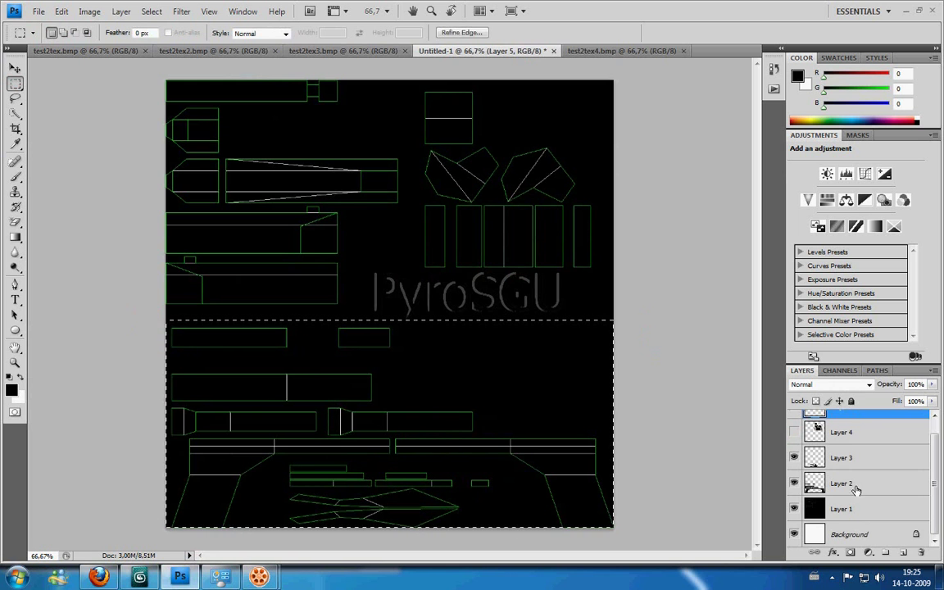
{"action": "left_click", "coordinate": [855, 489]}
{"action": "key", "text": "ctrl+j"}
Step: Give Layer 6 a Color Overlay in dark grey #202020
{"action": "right_click", "coordinate": [843, 480]}
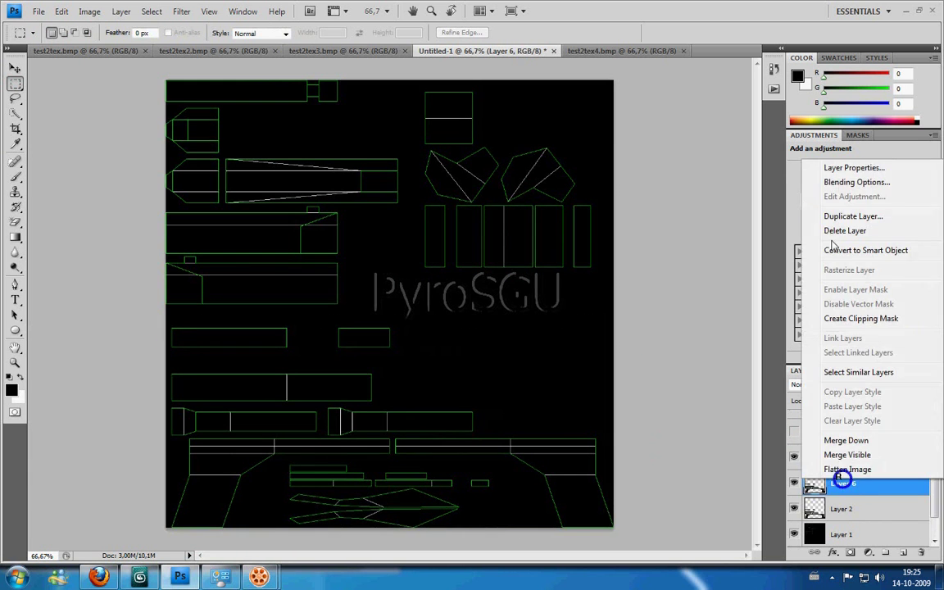
{"action": "left_click", "coordinate": [844, 182]}
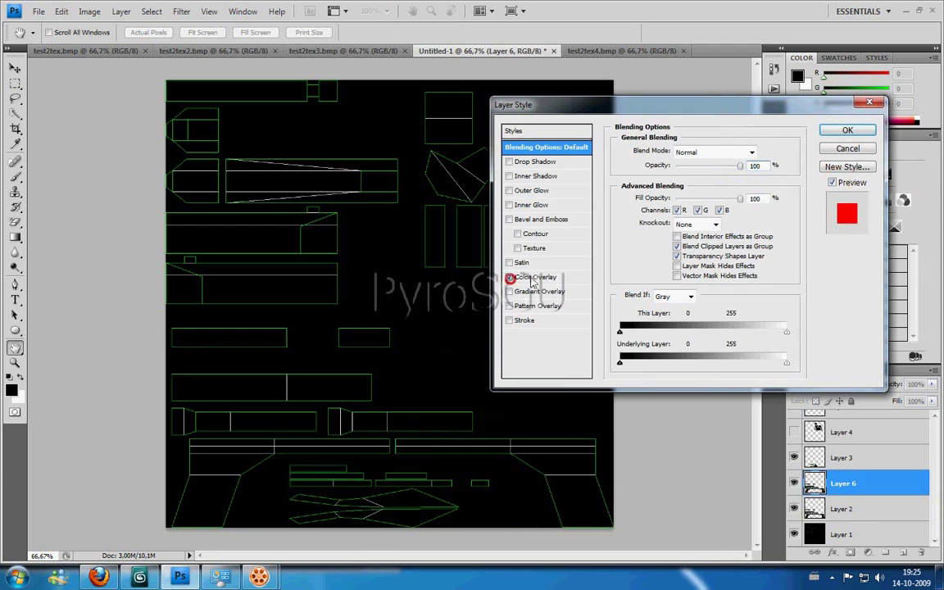
{"action": "left_click", "coordinate": [521, 277]}
{"action": "left_click", "coordinate": [755, 152]}
{"action": "left_click", "coordinate": [302, 266]}
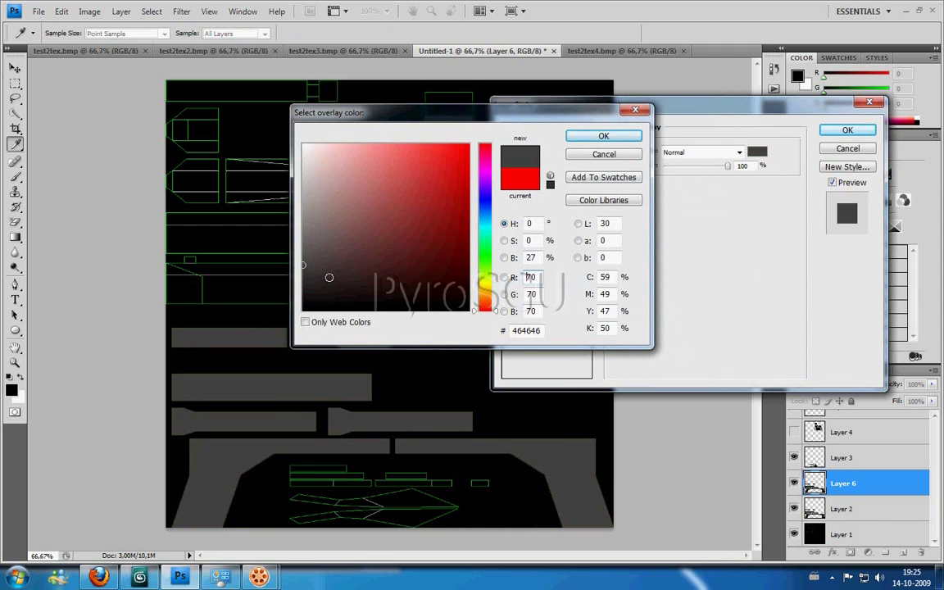
{"action": "left_click", "coordinate": [282, 270]}
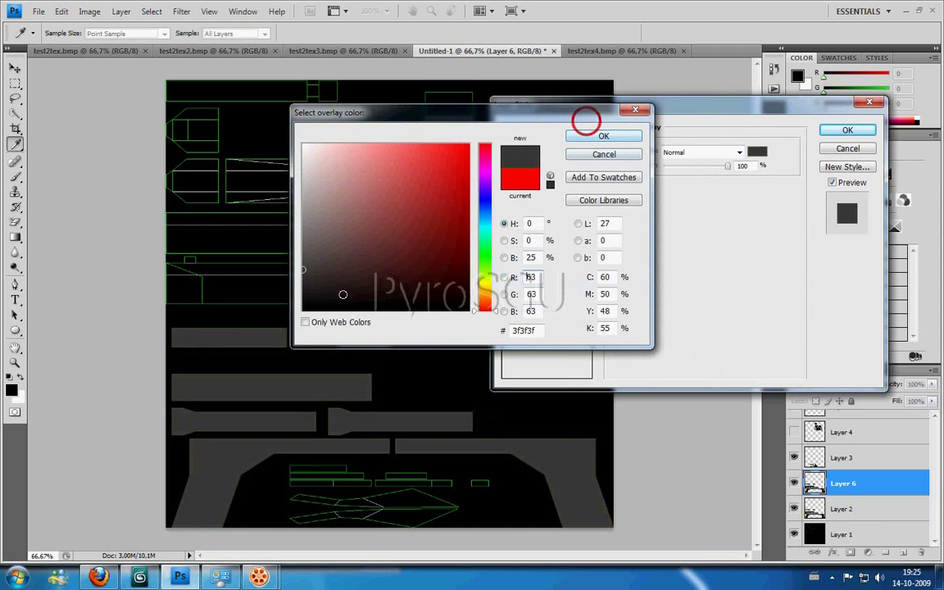
{"action": "left_click", "coordinate": [303, 288]}
{"action": "left_click", "coordinate": [602, 138]}
Step: Add Bevel and Emboss at depth 51 with a speckled Texture pattern and apply the style
{"action": "left_click", "coordinate": [510, 219]}
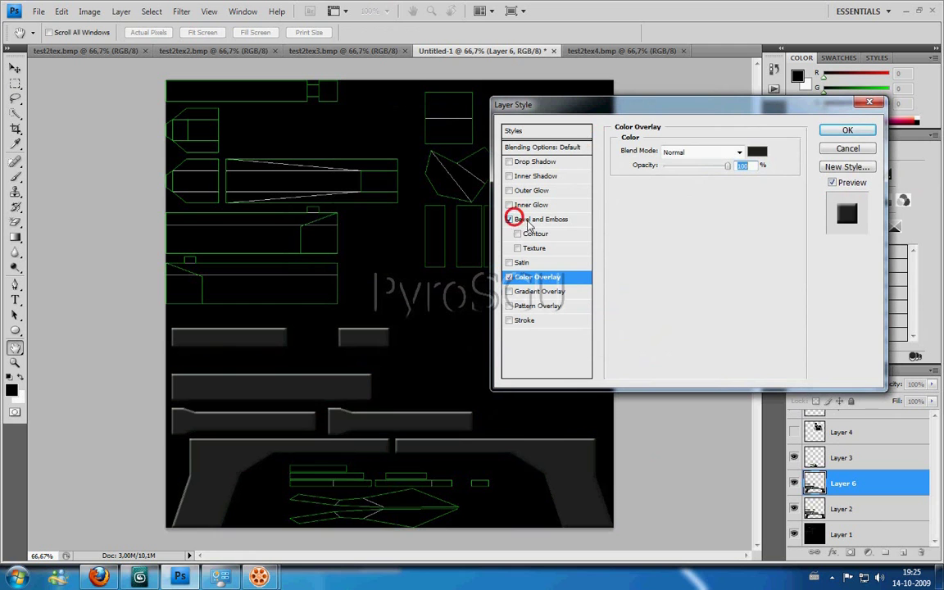
{"action": "left_click_drag", "start_coordinate": [693, 206], "coordinate": [689, 206]}
{"action": "left_click", "coordinate": [687, 165]}
{"action": "left_click", "coordinate": [646, 218]}
{"action": "left_click", "coordinate": [622, 226]}
{"action": "left_click", "coordinate": [618, 210]}
{"action": "left_click", "coordinate": [643, 224]}
{"action": "left_click", "coordinate": [624, 226]}
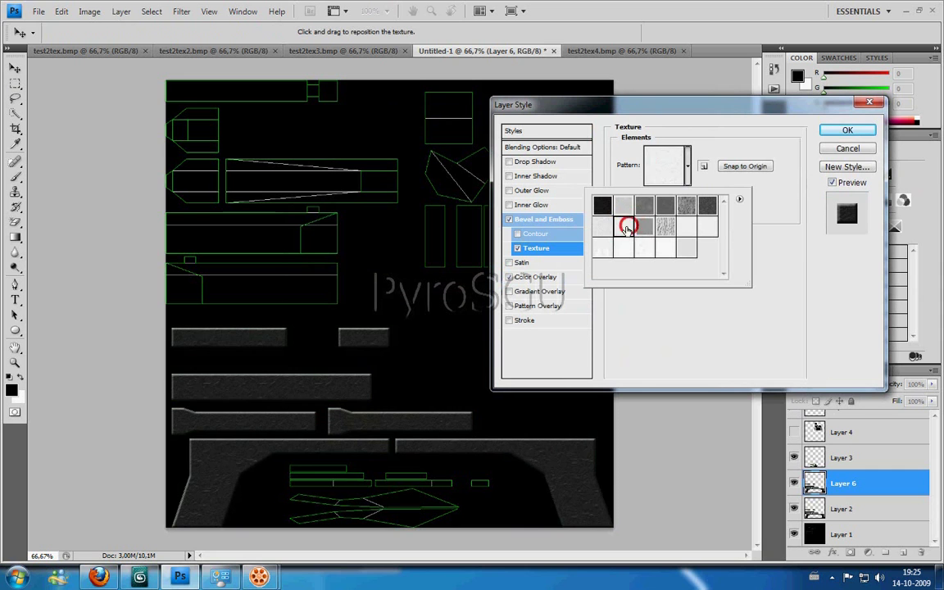
{"action": "left_click", "coordinate": [685, 227]}
{"action": "left_click", "coordinate": [680, 249]}
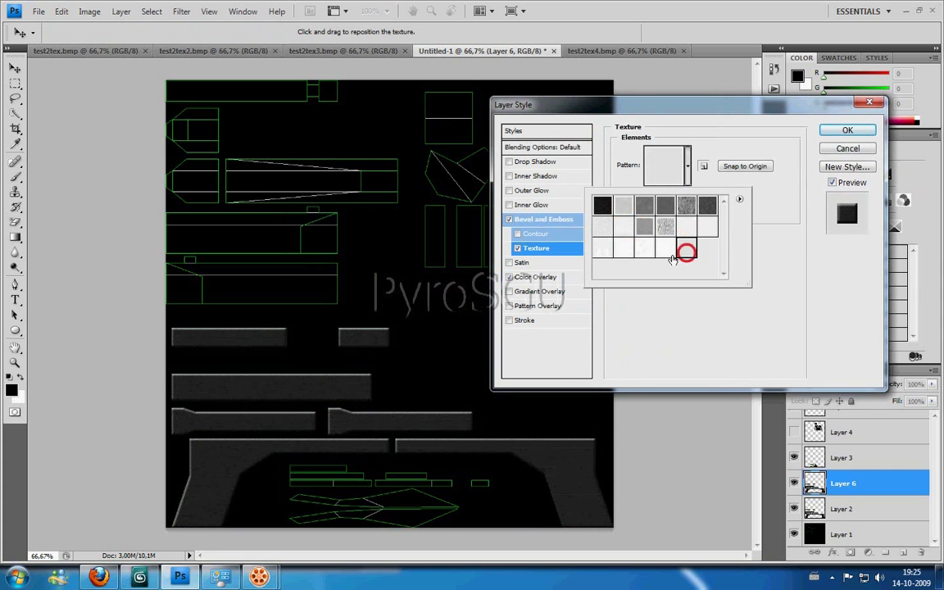
{"action": "left_click", "coordinate": [664, 249]}
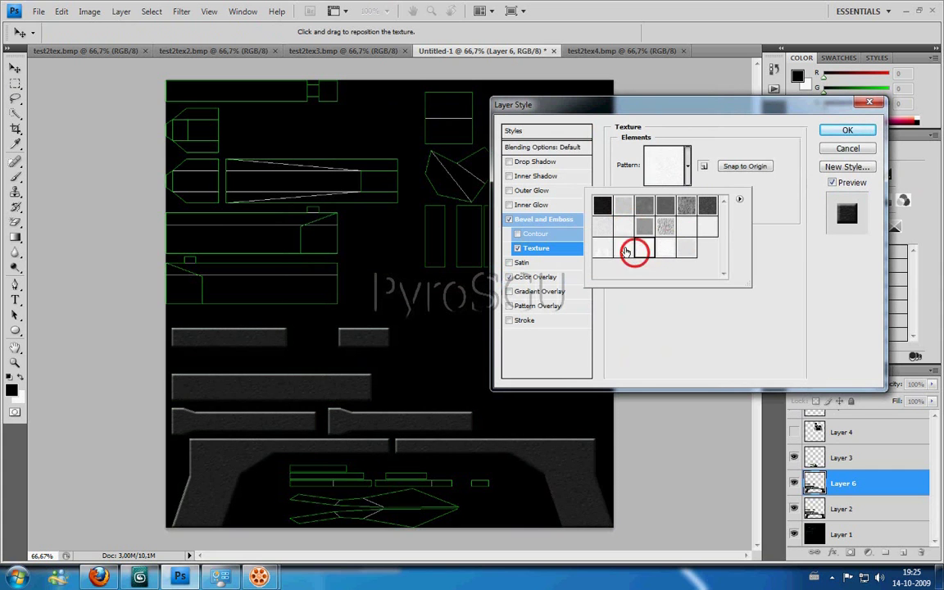
{"action": "left_click", "coordinate": [843, 130]}
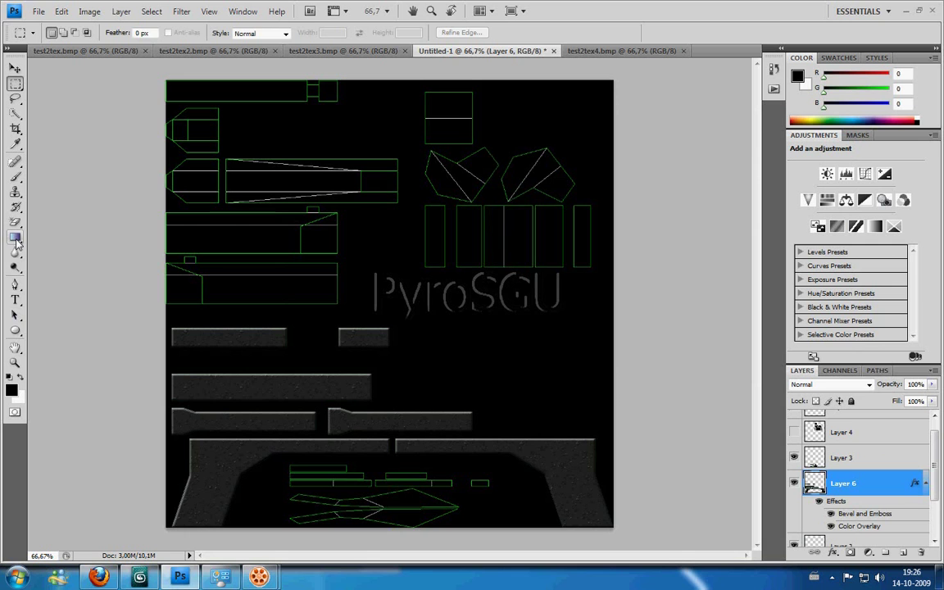
Step: Draw a rounded rectangle on the lower-left panel, tilted about 23 degrees and nudged into place
{"action": "right_click", "coordinate": [16, 331]}
{"action": "left_click", "coordinate": [74, 316]}
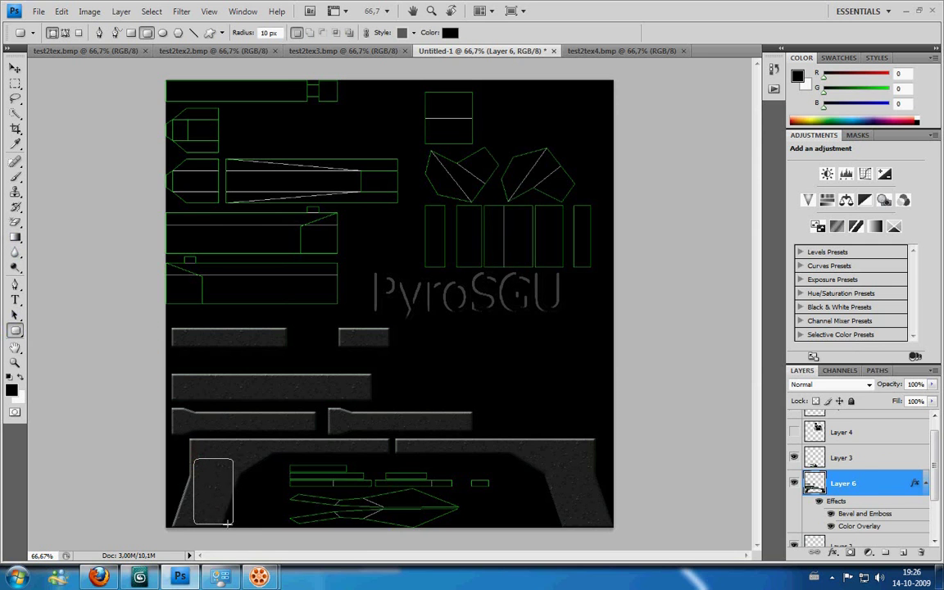
{"action": "left_click_drag", "start_coordinate": [227, 523], "coordinate": [226, 524]}
{"action": "right_click", "coordinate": [211, 498]}
{"action": "left_click", "coordinate": [245, 541]}
{"action": "left_click_drag", "start_coordinate": [243, 457], "coordinate": [246, 466]}
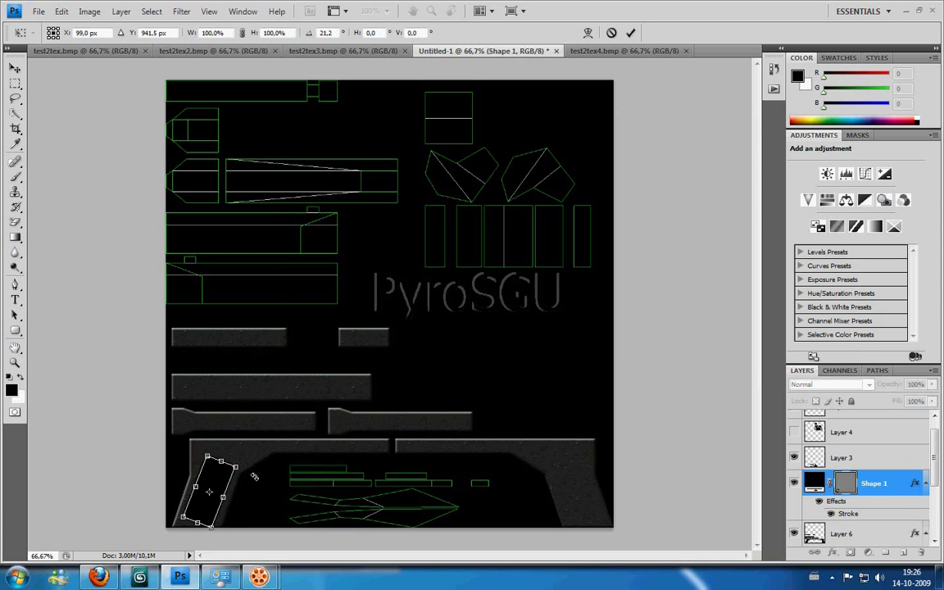
{"action": "left_click_drag", "start_coordinate": [217, 481], "coordinate": [220, 473]}
{"action": "left_click", "coordinate": [14, 83]}
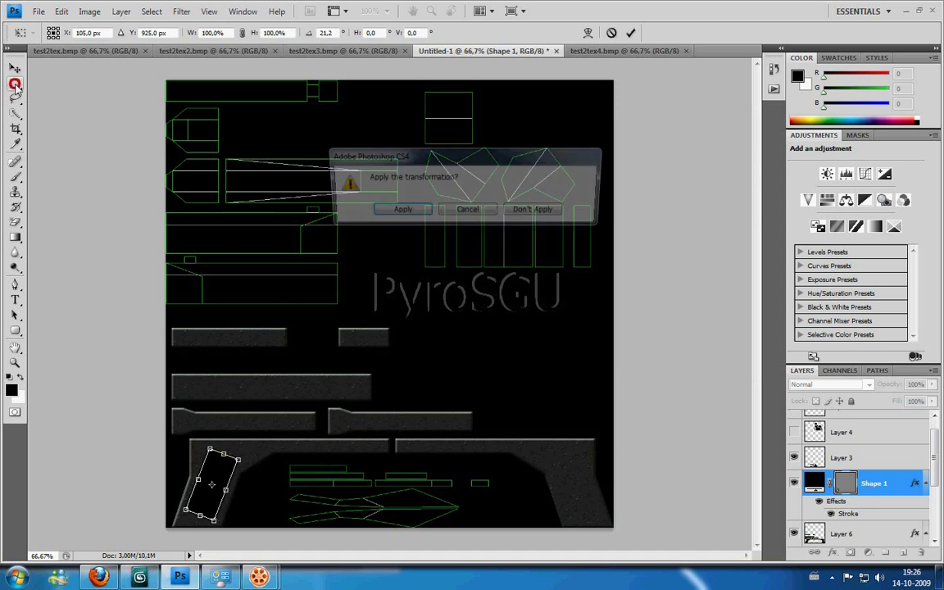
{"action": "left_click", "coordinate": [361, 195]}
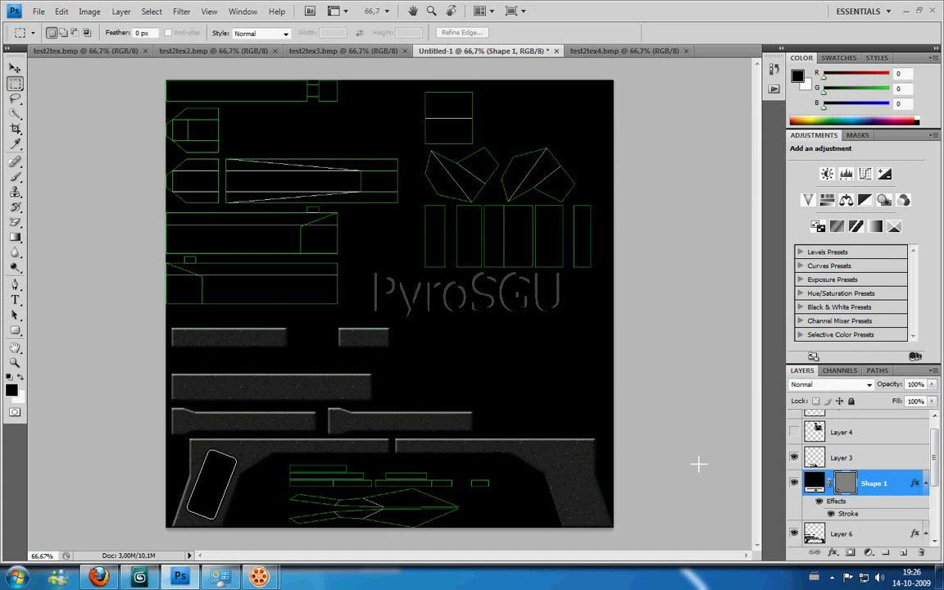
Step: Duplicate the rounded rectangle, flip it horizontally and move it to the lower-right panel
{"action": "right_click", "coordinate": [888, 489]}
{"action": "left_click", "coordinate": [487, 448]}
{"action": "key", "text": "ctrl+j"}
{"action": "right_click", "coordinate": [211, 463]}
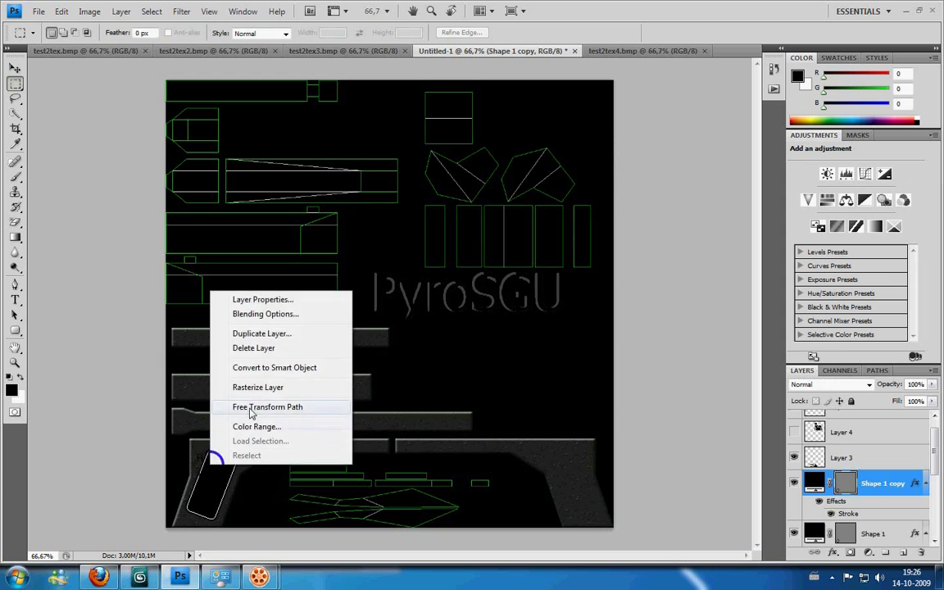
{"action": "left_click", "coordinate": [274, 409]}
{"action": "right_click", "coordinate": [232, 452]}
{"action": "left_click", "coordinate": [275, 430]}
{"action": "mouse_move", "coordinate": [216, 474]}
{"action": "left_mouse_down"}
{"action": "mouse_move", "coordinate": [580, 473]}
{"action": "mouse_move", "coordinate": [581, 484]}
{"action": "left_mouse_up"}
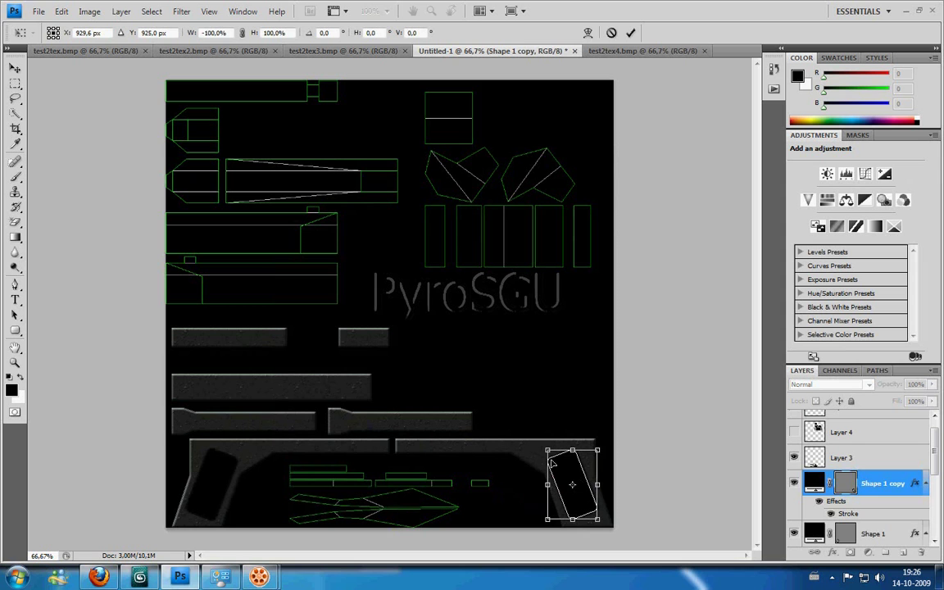
{"action": "left_click", "coordinate": [18, 84]}
{"action": "left_click", "coordinate": [359, 193]}
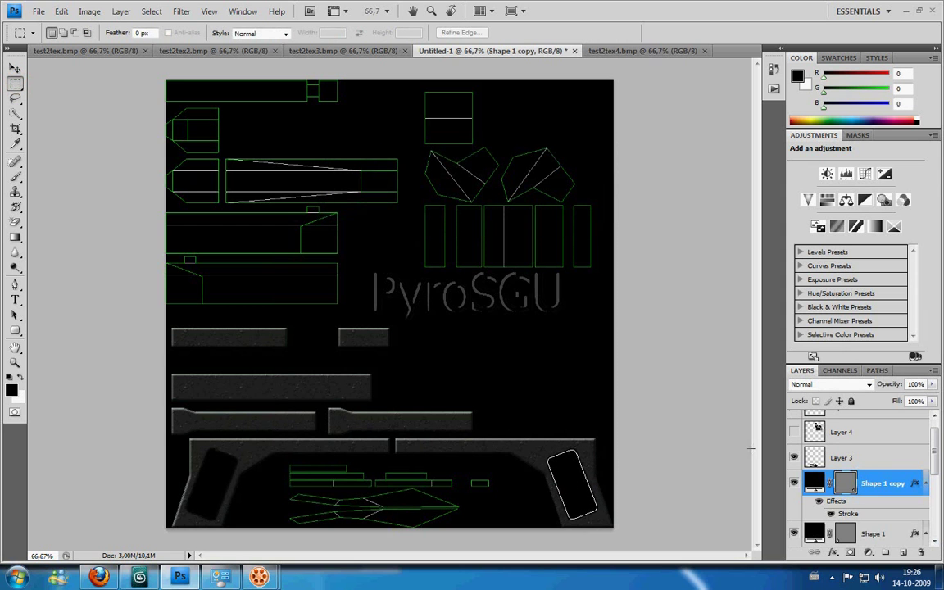
{"action": "left_click", "coordinate": [855, 456]}
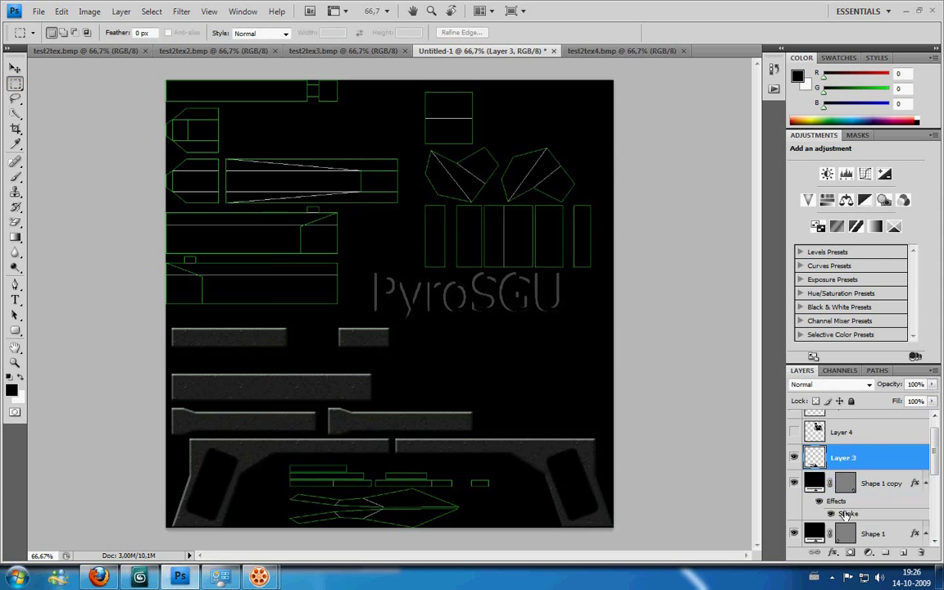
Step: Merge the Shape 1 and Shape 1 copy layers and set the merged layer to 50% opacity
{"action": "left_click", "coordinate": [873, 490]}
{"action": "left_click", "coordinate": [870, 512], "text": "ctrl"}
{"action": "right_click", "coordinate": [870, 508]}
{"action": "left_click", "coordinate": [811, 293]}
{"action": "right_click", "coordinate": [870, 508]}
{"action": "left_click", "coordinate": [852, 417]}
{"action": "right_click", "coordinate": [857, 453]}
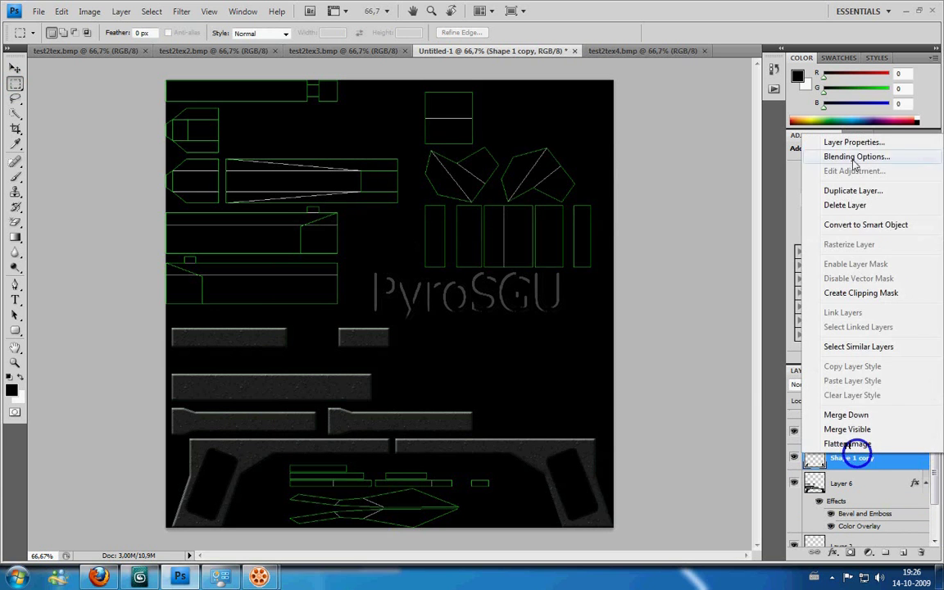
{"action": "left_click", "coordinate": [852, 155]}
{"action": "type", "text": "50"}
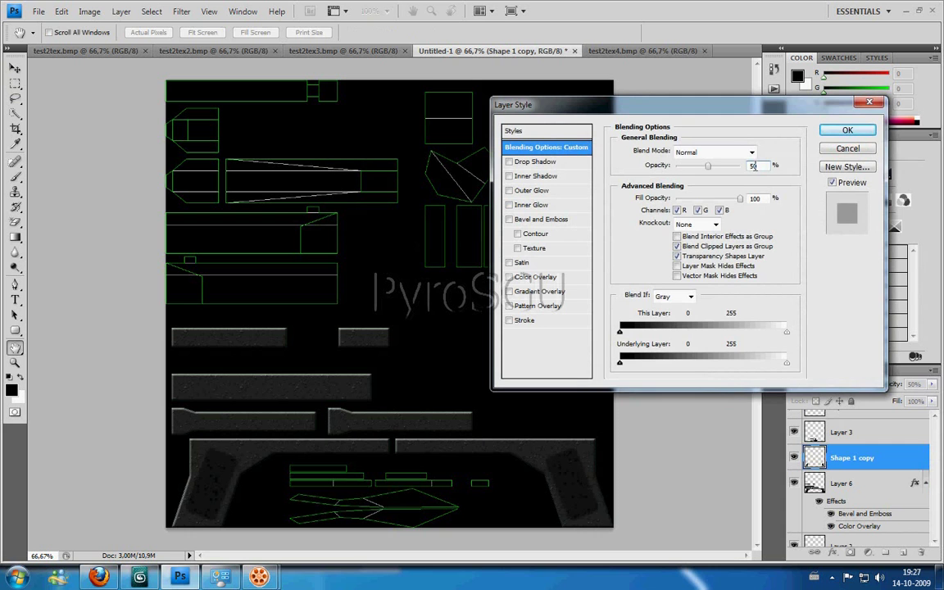
{"action": "left_click", "coordinate": [847, 130]}
Step: Try saving as test2tex.bmp in BMP format, dismiss the save error and close that document
{"action": "left_click", "coordinate": [39, 11]}
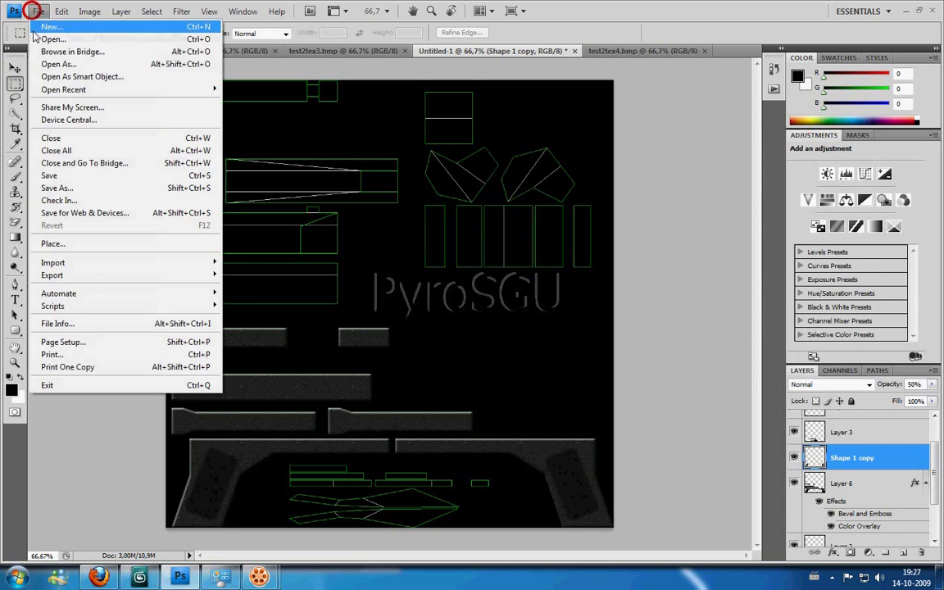
{"action": "left_click", "coordinate": [50, 184]}
{"action": "left_click", "coordinate": [448, 305]}
{"action": "left_click", "coordinate": [447, 316]}
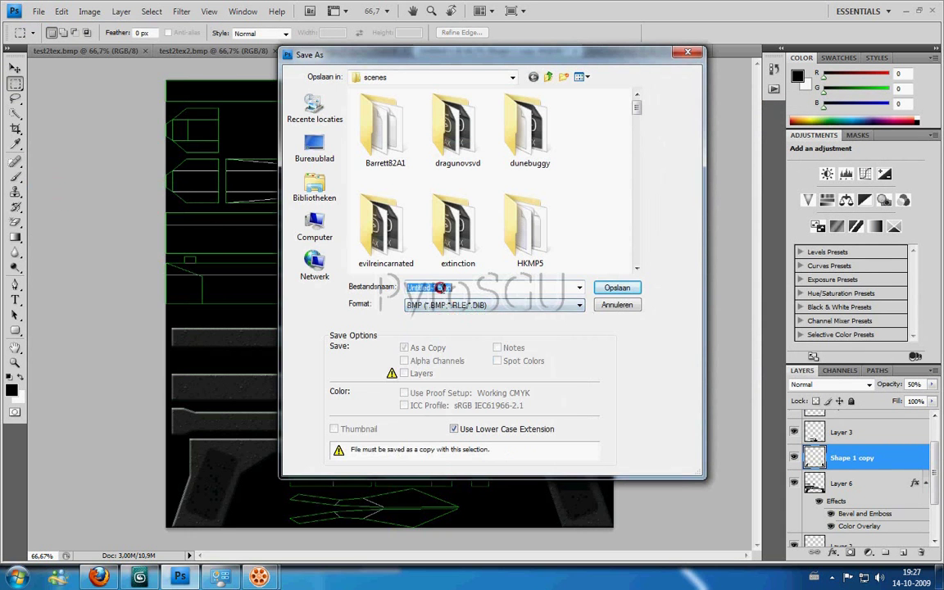
{"action": "type", "text": "test"}
{"action": "left_click", "coordinate": [449, 336]}
{"action": "left_click", "coordinate": [616, 288]}
{"action": "left_click", "coordinate": [426, 236]}
{"action": "left_click", "coordinate": [458, 218]}
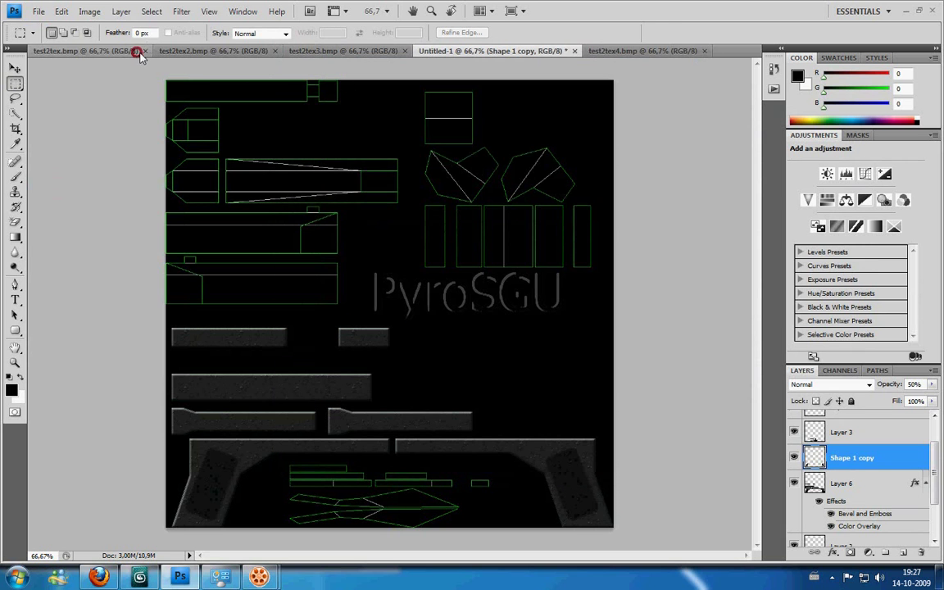
{"action": "left_click", "coordinate": [143, 51]}
Step: Save the texture as BMP over test2tex, confirming the replace and BMP Options
{"action": "left_click", "coordinate": [38, 11]}
{"action": "left_click", "coordinate": [57, 188]}
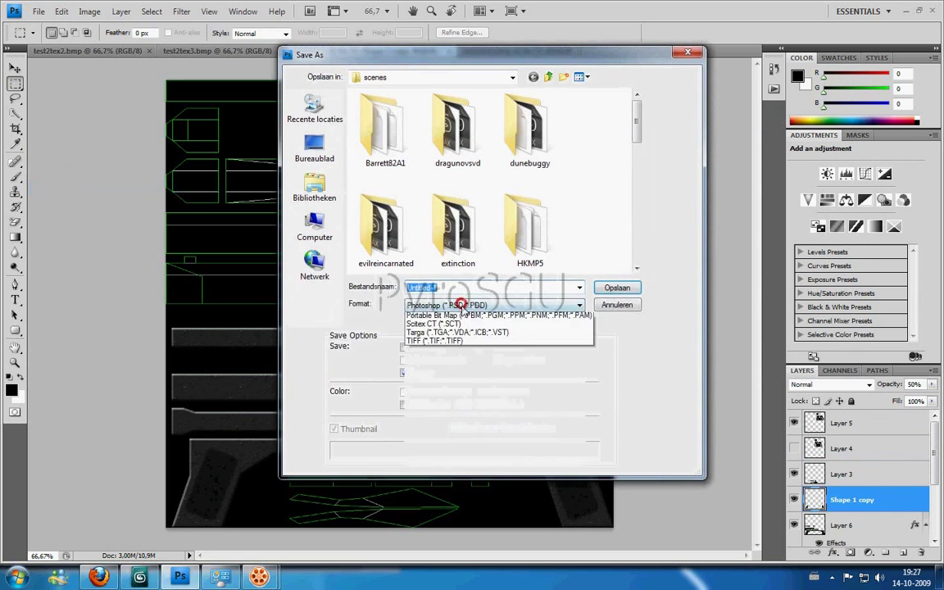
{"action": "double_click", "coordinate": [458, 262]}
{"action": "left_click", "coordinate": [457, 230]}
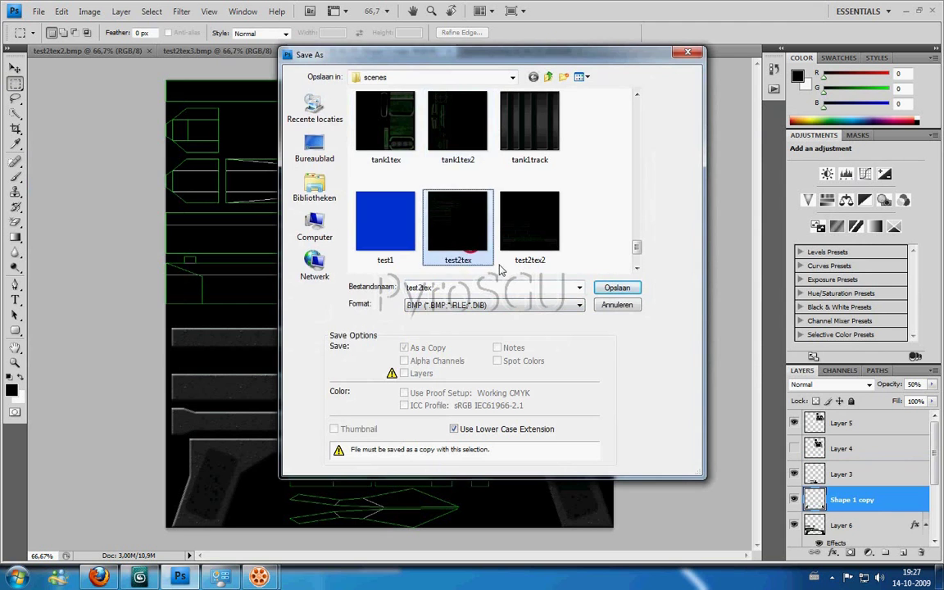
{"action": "left_click", "coordinate": [616, 288]}
{"action": "left_click", "coordinate": [398, 212]}
{"action": "left_click", "coordinate": [521, 212]}
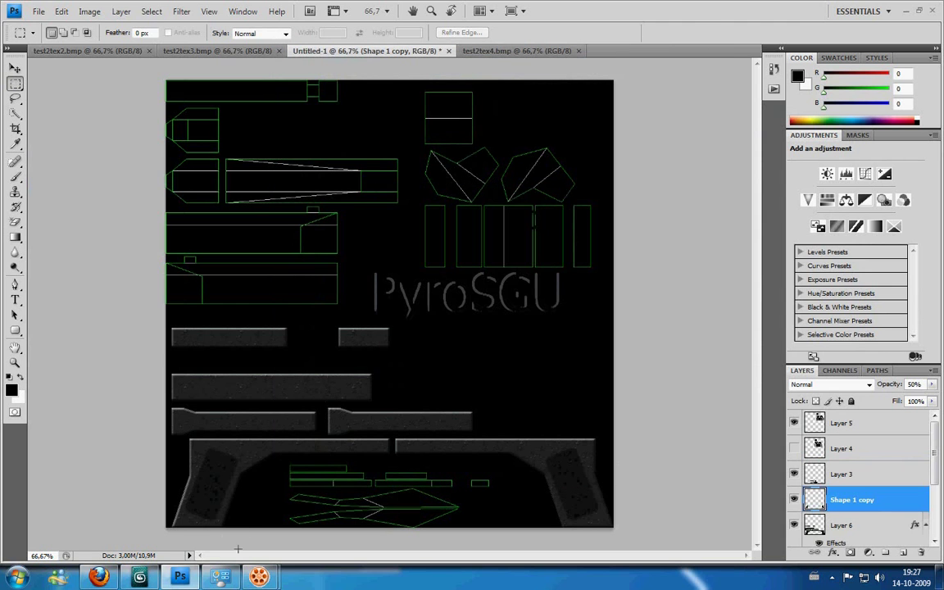
Step: Switch to the 3ds Max scene and tilt the perspective view of the gun slightly
{"action": "left_click", "coordinate": [217, 491]}
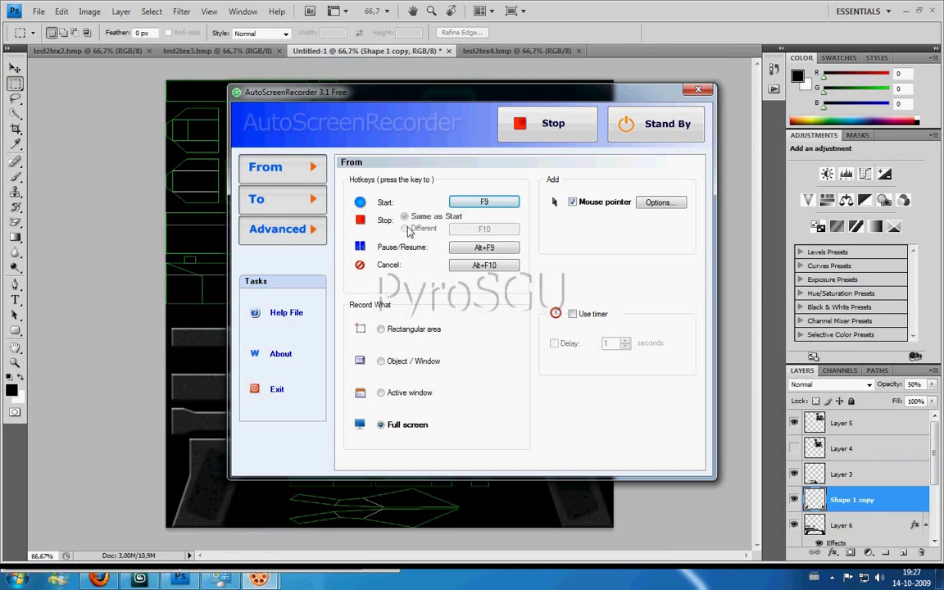
{"action": "mouse_move", "coordinate": [258, 578]}
{"action": "left_click", "coordinate": [302, 528]}
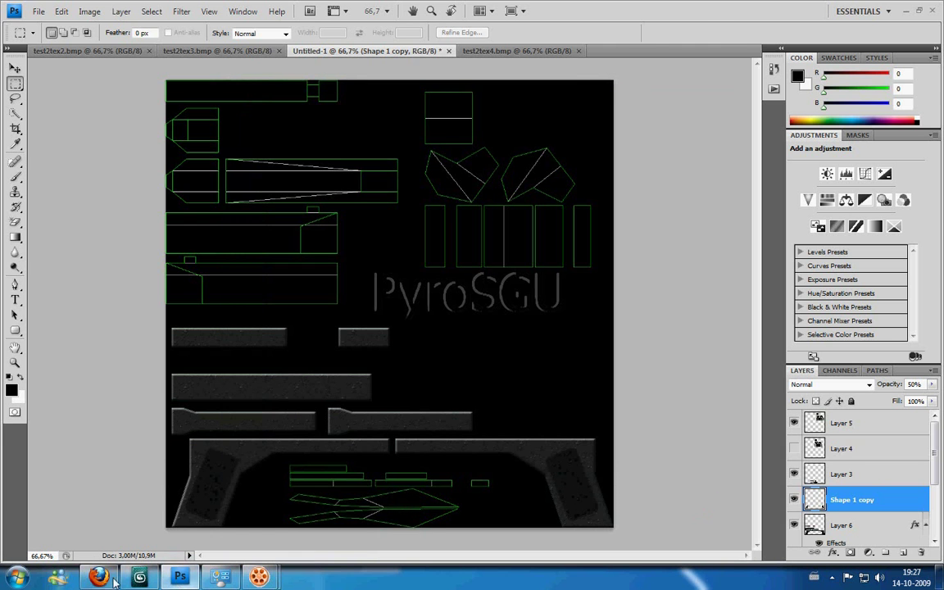
{"action": "left_click", "coordinate": [147, 580]}
{"action": "middle_click_drag", "start_coordinate": [775, 360], "coordinate": [697, 405], "text": "alt"}
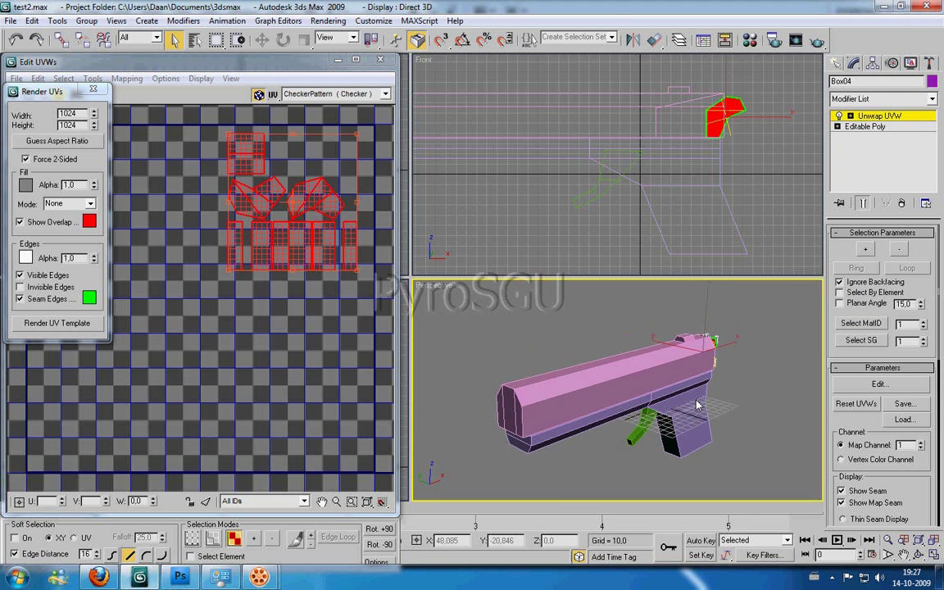
Step: Close the UV editor, select all pistol parts and choose Bitmap for the material's Diffuse map
{"action": "left_click", "coordinate": [883, 116]}
{"action": "key", "text": "ctrl+a"}
{"action": "key", "text": "m"}
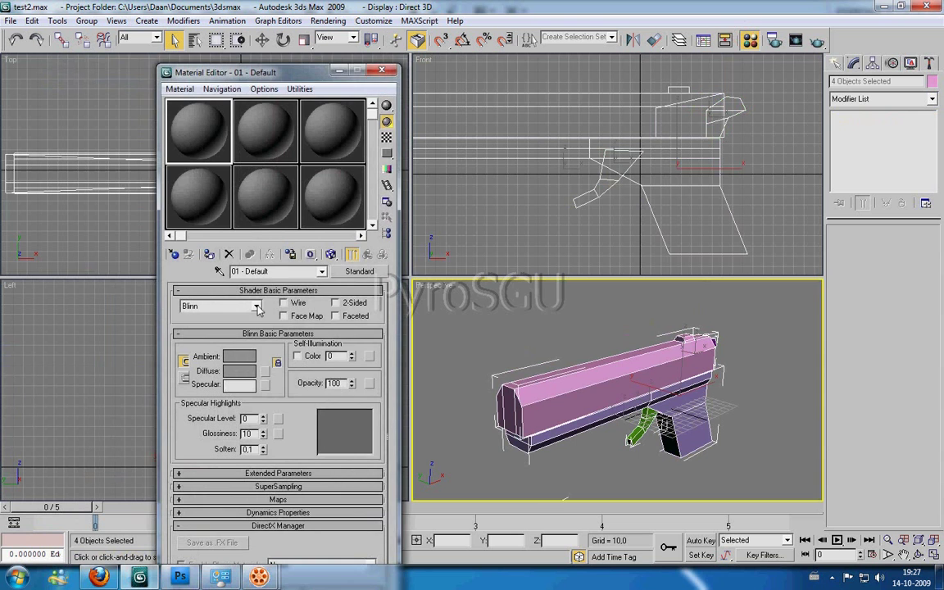
{"action": "left_click", "coordinate": [267, 371]}
{"action": "left_click", "coordinate": [412, 107]}
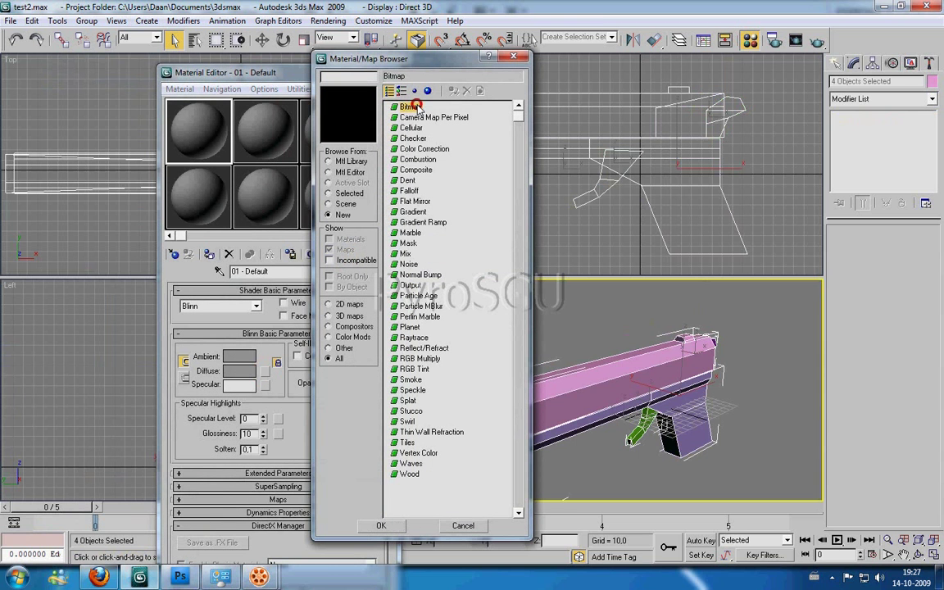
{"action": "left_click", "coordinate": [381, 525]}
Step: Load test2tex.bmp as the diffuse bitmap and assign the material to the gun parts
{"action": "scroll", "coordinate": [210, 199], "scroll_direction": "down", "scroll_amount": 5}
{"action": "left_click", "coordinate": [199, 131]}
{"action": "left_click", "coordinate": [270, 123]}
{"action": "left_click", "coordinate": [54, 223]}
{"action": "left_click", "coordinate": [340, 335]}
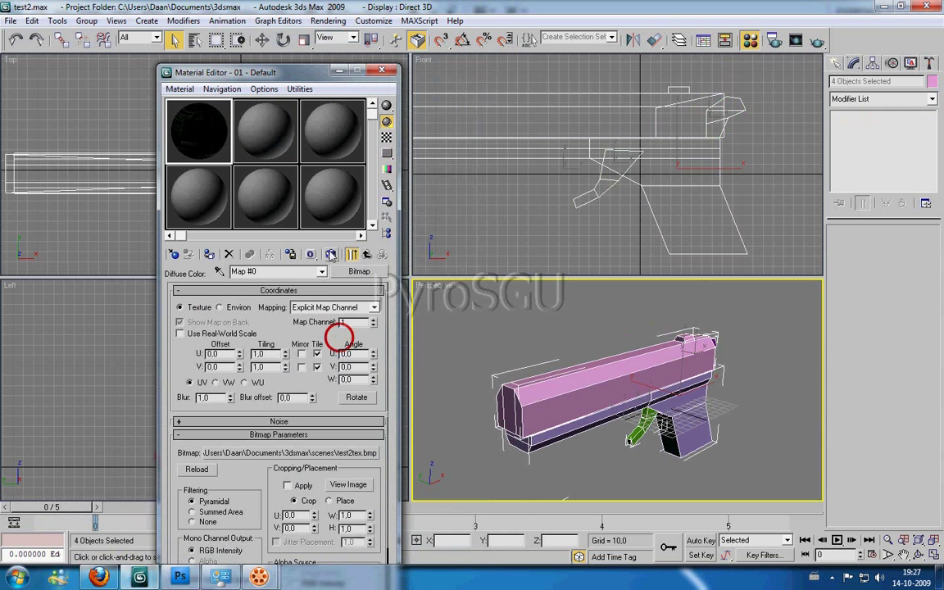
{"action": "left_click", "coordinate": [208, 254]}
Step: Deselect the gun, then orbit and render the perspective view, including a diagonal angle
{"action": "left_click", "coordinate": [777, 401]}
{"action": "left_click", "coordinate": [918, 555]}
{"action": "mouse_move", "coordinate": [680, 385]}
{"action": "left_mouse_down"}
{"action": "mouse_move", "coordinate": [629, 390]}
{"action": "mouse_move", "coordinate": [574, 377]}
{"action": "left_mouse_up"}
{"action": "left_click", "coordinate": [816, 40]}
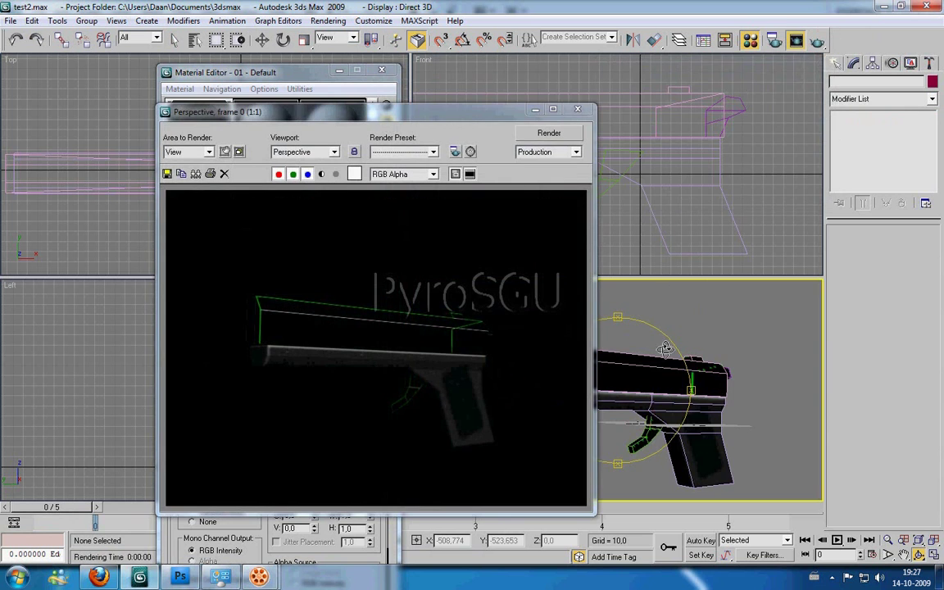
{"action": "left_click", "coordinate": [549, 132]}
{"action": "left_click_drag", "start_coordinate": [688, 385], "coordinate": [623, 296]}
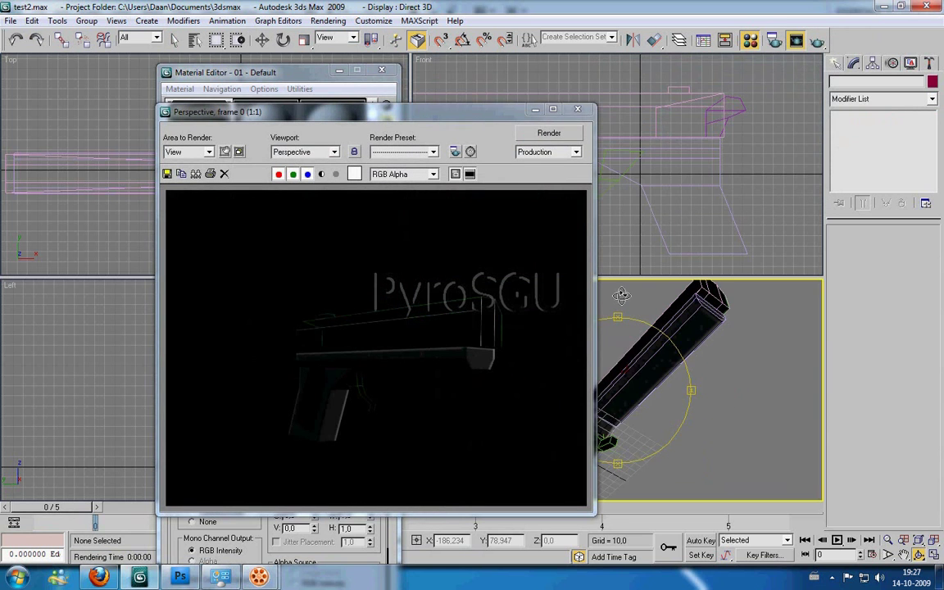
{"action": "left_click", "coordinate": [549, 133]}
Step: Render the textured gun from several more orbited angles, then return to Photoshop
{"action": "left_click_drag", "start_coordinate": [652, 365], "coordinate": [606, 327]}
{"action": "left_click", "coordinate": [549, 133]}
{"action": "left_click_drag", "start_coordinate": [656, 368], "coordinate": [589, 312]}
{"action": "left_click", "coordinate": [549, 133]}
{"action": "left_click_drag", "start_coordinate": [655, 369], "coordinate": [606, 328]}
{"action": "left_click", "coordinate": [549, 133]}
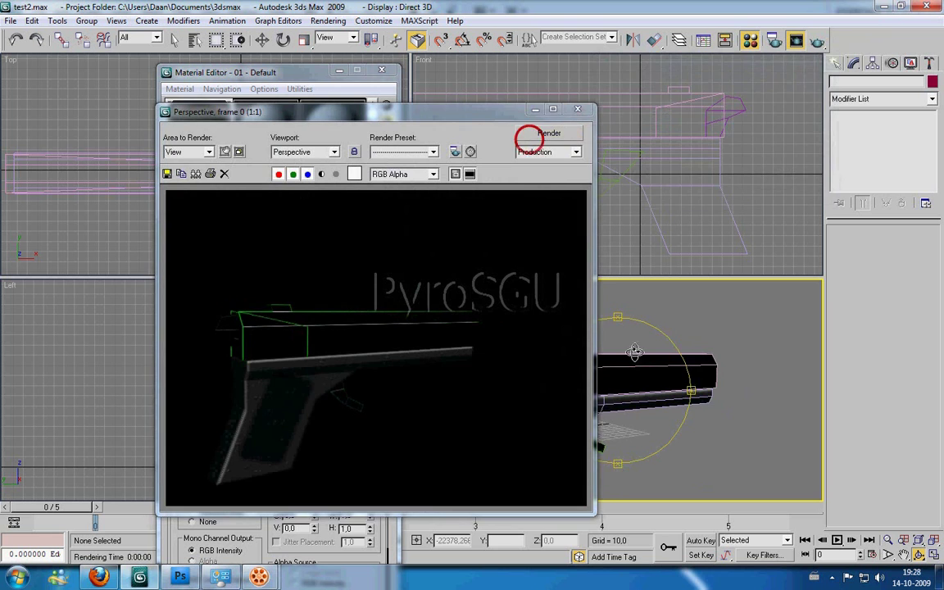
{"action": "left_click_drag", "start_coordinate": [647, 369], "coordinate": [662, 283]}
{"action": "left_click", "coordinate": [549, 133]}
{"action": "left_click", "coordinate": [535, 109]}
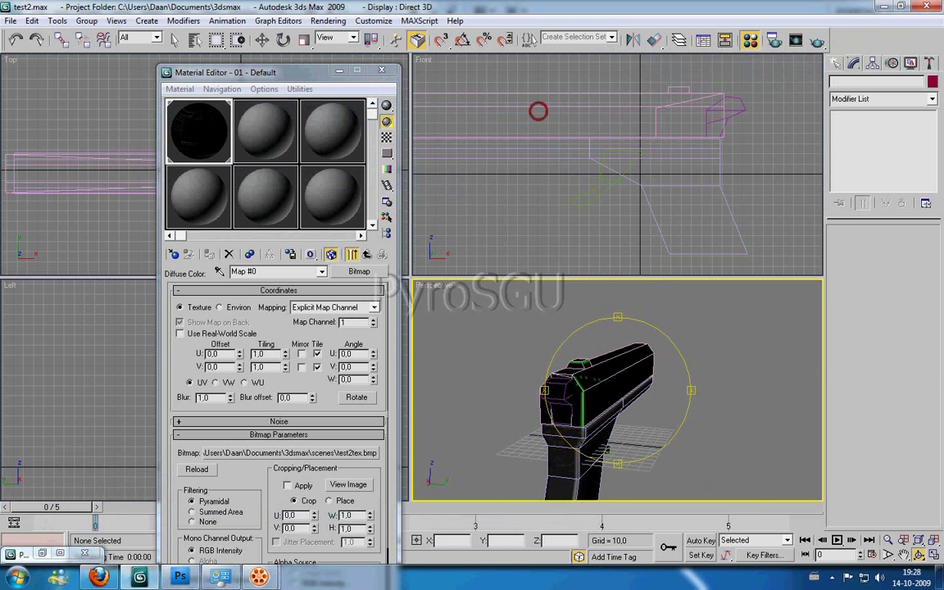
{"action": "left_click", "coordinate": [187, 578]}
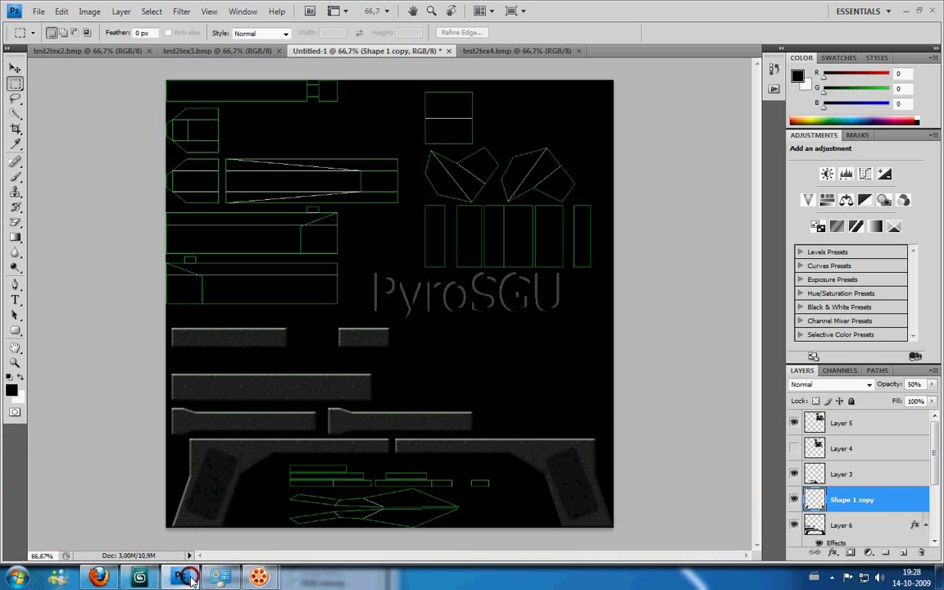
Step: Select Layer 1 and magic-erase its black fill to reveal white
{"action": "scroll", "coordinate": [846, 474], "scroll_direction": "down", "scroll_amount": 2}
{"action": "left_click", "coordinate": [848, 480]}
{"action": "scroll", "coordinate": [853, 509], "scroll_direction": "up", "scroll_amount": 1}
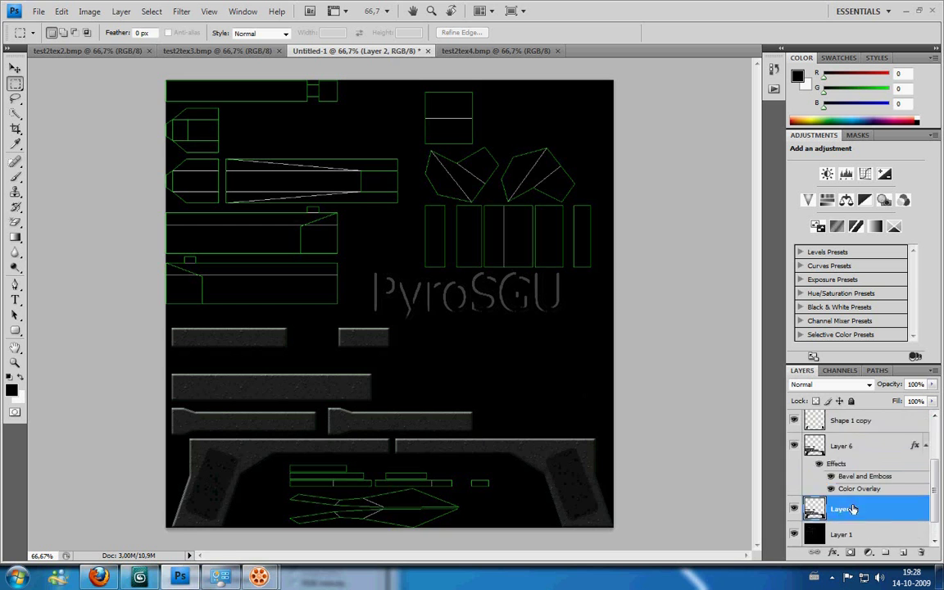
{"action": "scroll", "coordinate": [852, 500], "scroll_direction": "up", "scroll_amount": 3}
{"action": "left_click", "coordinate": [856, 425]}
{"action": "left_click", "coordinate": [855, 449]}
{"action": "left_click", "coordinate": [854, 475]}
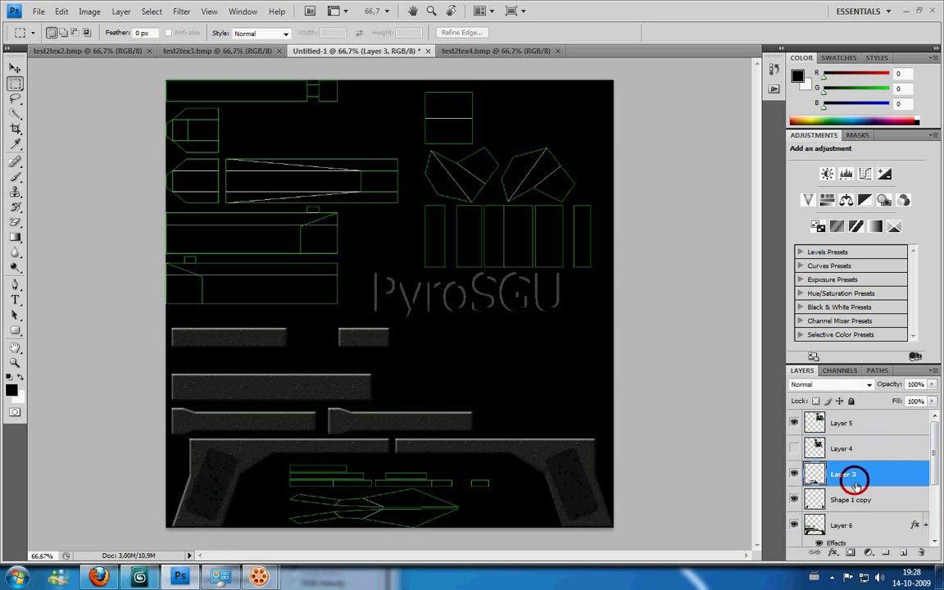
{"action": "left_click", "coordinate": [857, 500]}
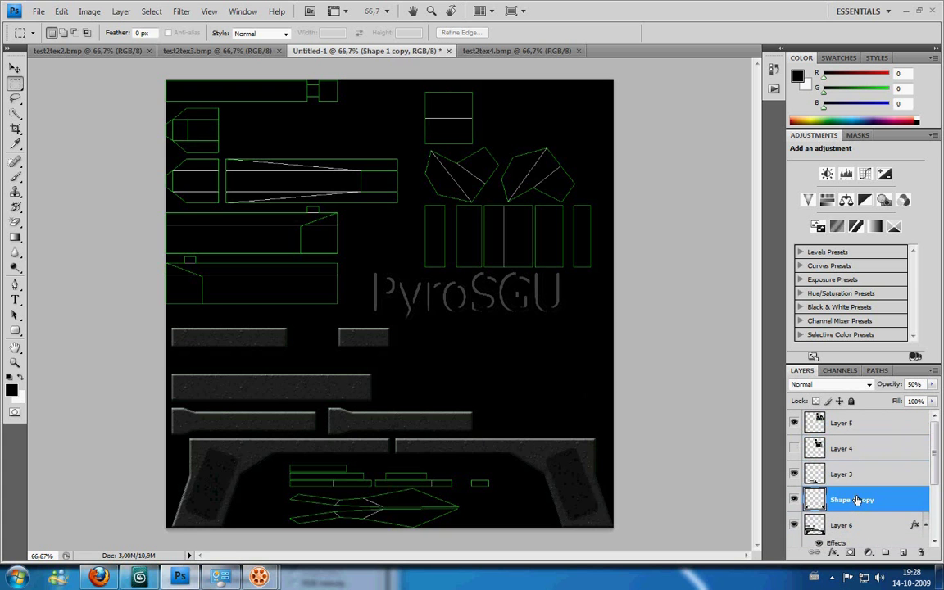
{"action": "scroll", "coordinate": [854, 497], "scroll_direction": "down", "scroll_amount": 2}
{"action": "left_click", "coordinate": [843, 509]}
{"action": "key", "text": "e"}
{"action": "left_click", "coordinate": [439, 328]}
Step: Give Layer 1 a gray Color Overlay layer style
{"action": "right_click", "coordinate": [856, 508]}
{"action": "left_click", "coordinate": [820, 206]}
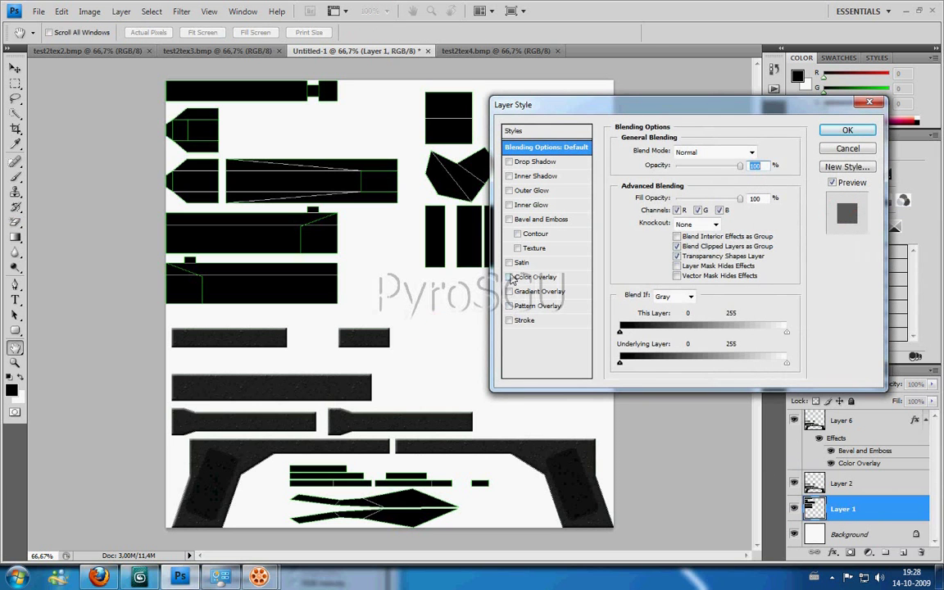
{"action": "left_click", "coordinate": [525, 277]}
{"action": "left_click", "coordinate": [756, 151]}
{"action": "mouse_move", "coordinate": [323, 235]}
{"action": "left_mouse_down"}
{"action": "mouse_move", "coordinate": [303, 206]}
{"action": "mouse_move", "coordinate": [311, 194]}
{"action": "left_mouse_up"}
{"action": "left_click", "coordinate": [634, 134]}
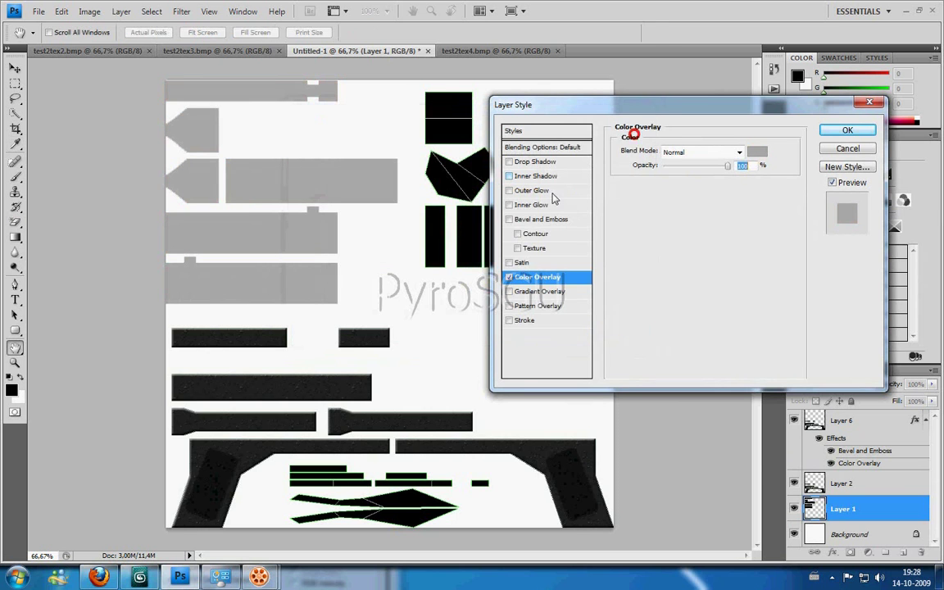
Step: Add Bevel and Emboss with a light, deep, inverted Texture pattern to Layer 1
{"action": "left_click", "coordinate": [510, 218]}
{"action": "left_click", "coordinate": [539, 248]}
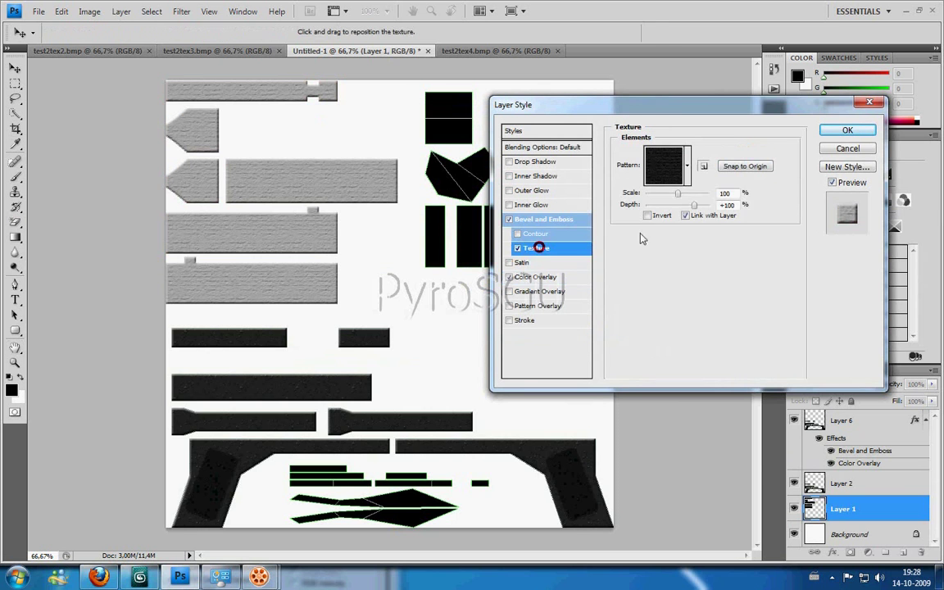
{"action": "left_click", "coordinate": [686, 165]}
{"action": "left_click", "coordinate": [646, 250]}
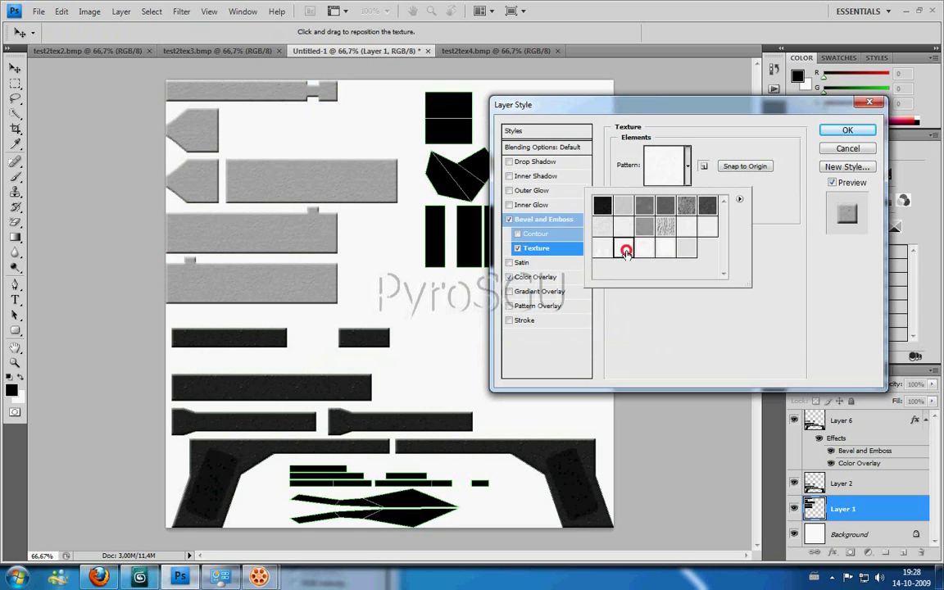
{"action": "left_click", "coordinate": [604, 248]}
{"action": "left_click", "coordinate": [687, 165]}
{"action": "left_click_drag", "start_coordinate": [692, 206], "coordinate": [738, 213]}
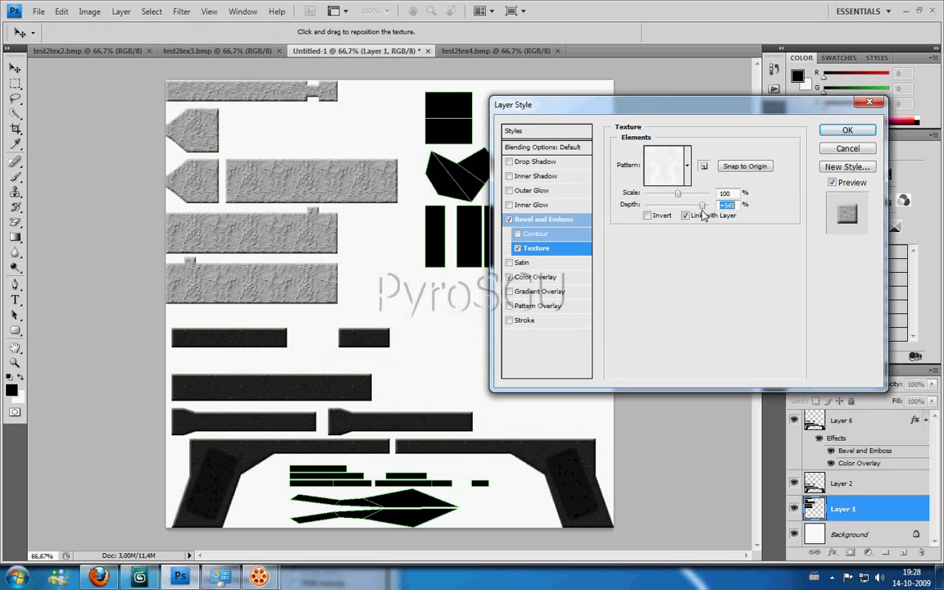
{"action": "left_click", "coordinate": [648, 217]}
{"action": "left_click", "coordinate": [847, 131]}
Step: Save the image as BMP over test2tex, confirming the replace and BMP Options
{"action": "left_click", "coordinate": [38, 12]}
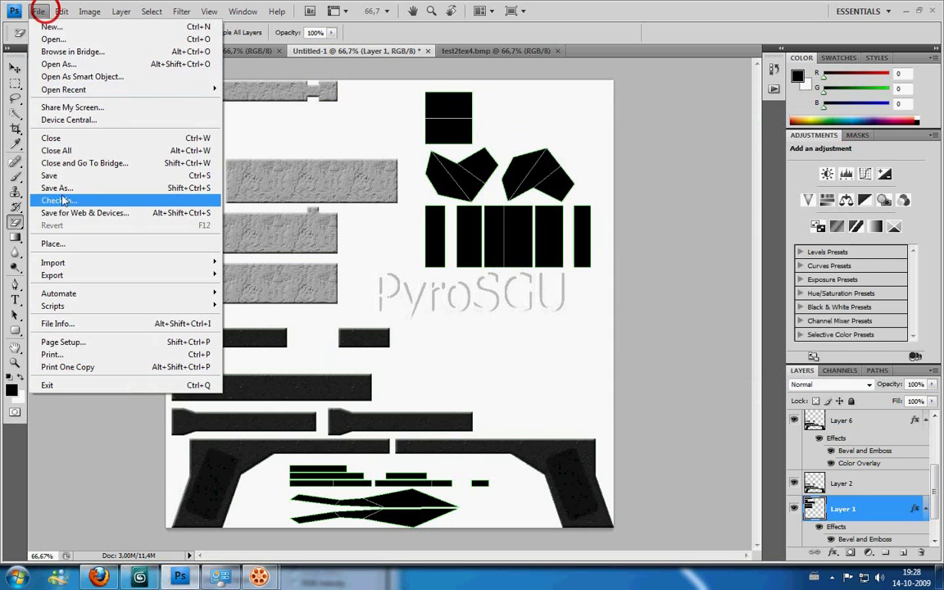
{"action": "left_click", "coordinate": [57, 188]}
{"action": "left_click", "coordinate": [481, 302]}
{"action": "left_click", "coordinate": [450, 380]}
{"action": "left_click", "coordinate": [444, 243]}
{"action": "double_click", "coordinate": [445, 243]}
{"action": "left_click", "coordinate": [445, 243]}
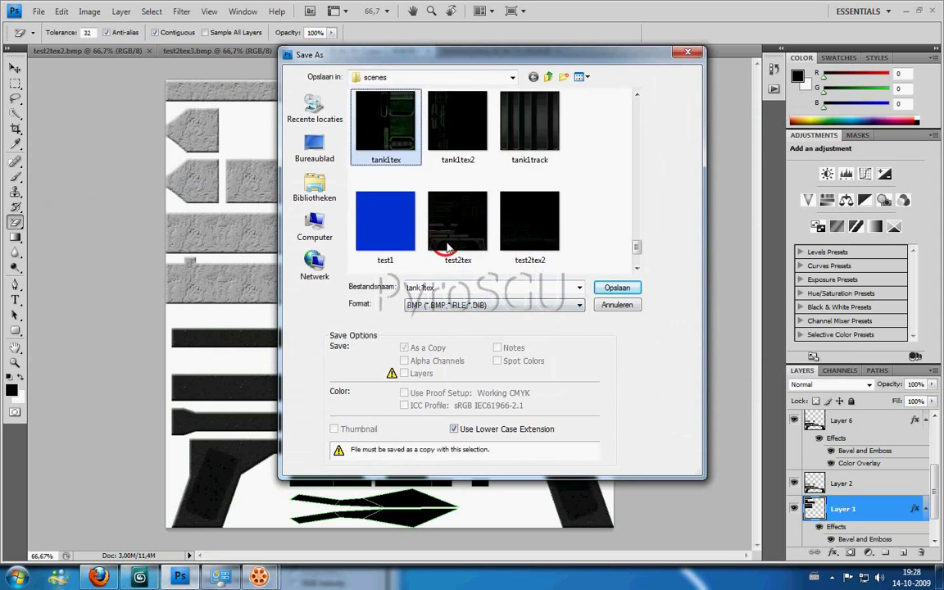
{"action": "left_click", "coordinate": [616, 288]}
{"action": "left_click", "coordinate": [392, 210]}
{"action": "left_click", "coordinate": [526, 212]}
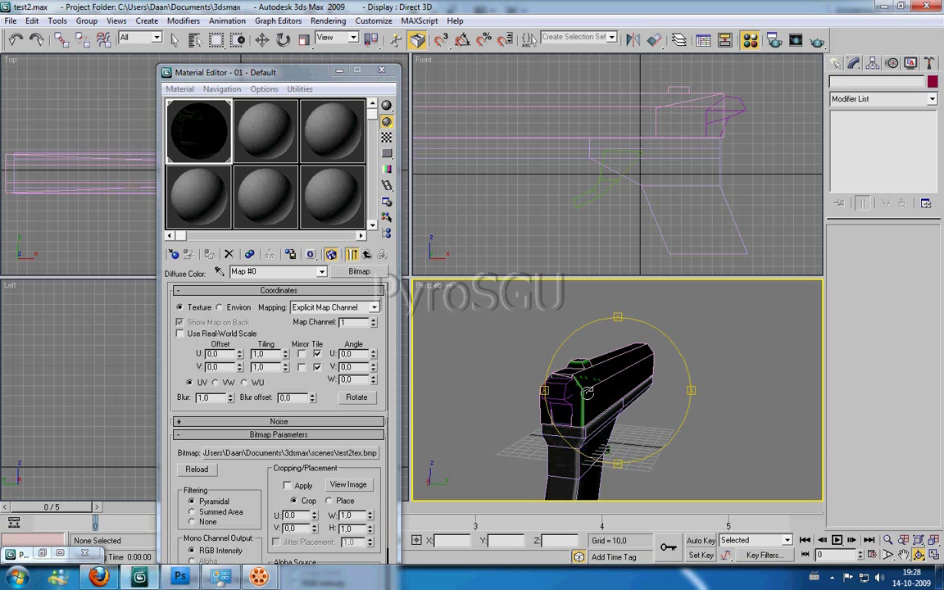
Step: Render the gun in 3ds Max from two orbited angles, then return to Photoshop
{"action": "left_click_drag", "start_coordinate": [590, 394], "coordinate": [705, 385]}
{"action": "left_click", "coordinate": [815, 42]}
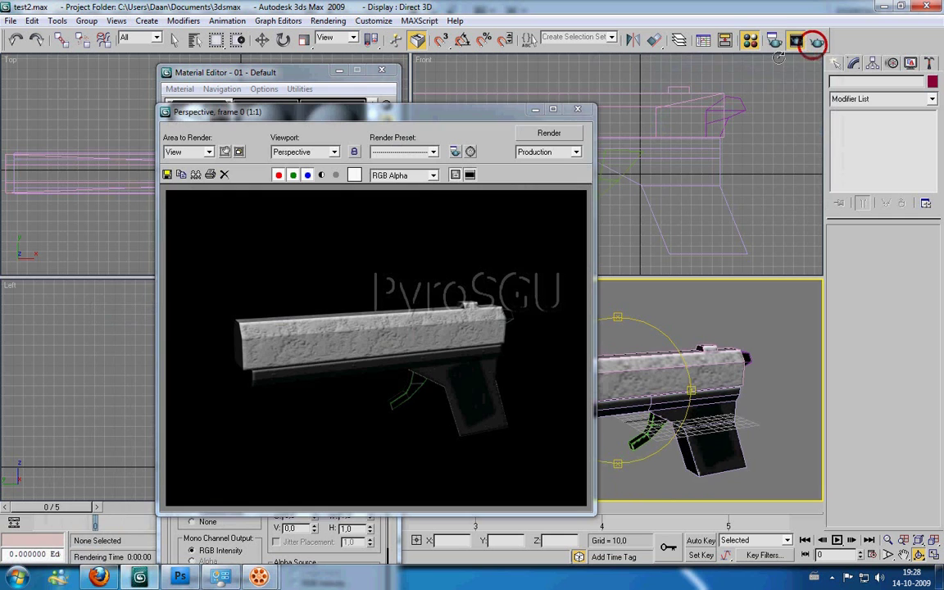
{"action": "left_click_drag", "start_coordinate": [565, 326], "coordinate": [628, 354]}
{"action": "left_click", "coordinate": [548, 133]}
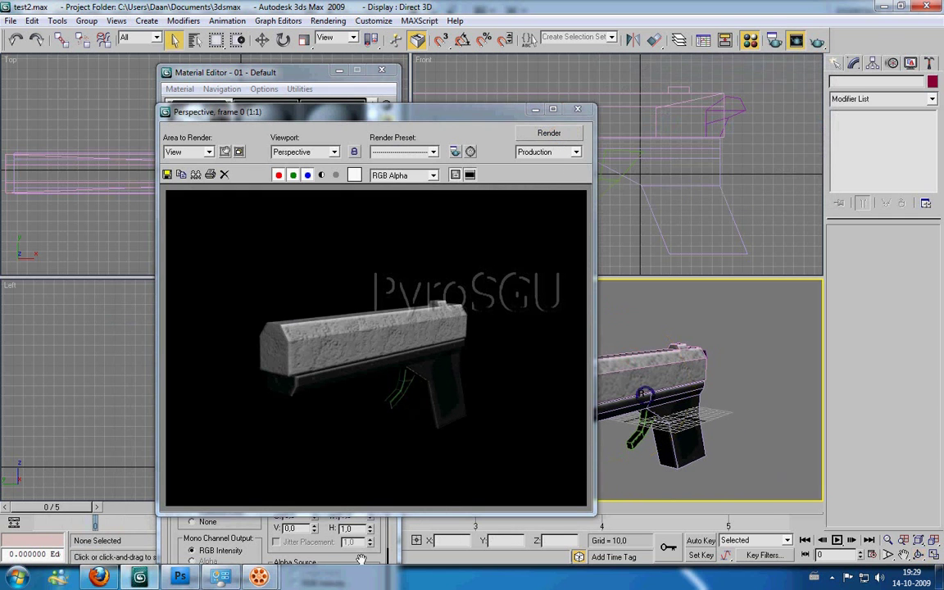
{"action": "left_click", "coordinate": [135, 577]}
Step: Reduce Layer 1's emboss texture scale and try several alternative patterns
{"action": "right_click", "coordinate": [844, 510]}
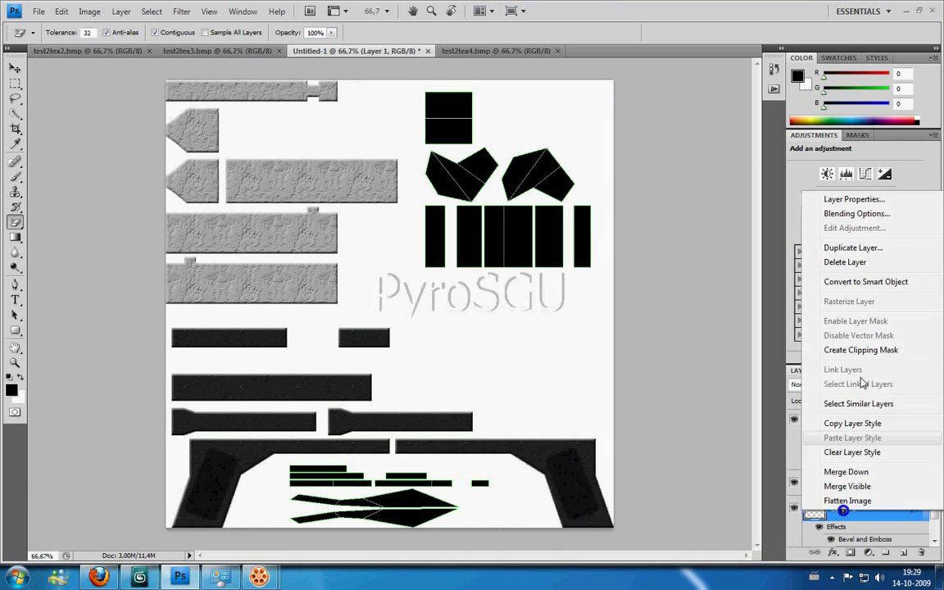
{"action": "left_click", "coordinate": [844, 215]}
{"action": "left_click", "coordinate": [541, 249]}
{"action": "left_click_drag", "start_coordinate": [676, 195], "coordinate": [661, 195]}
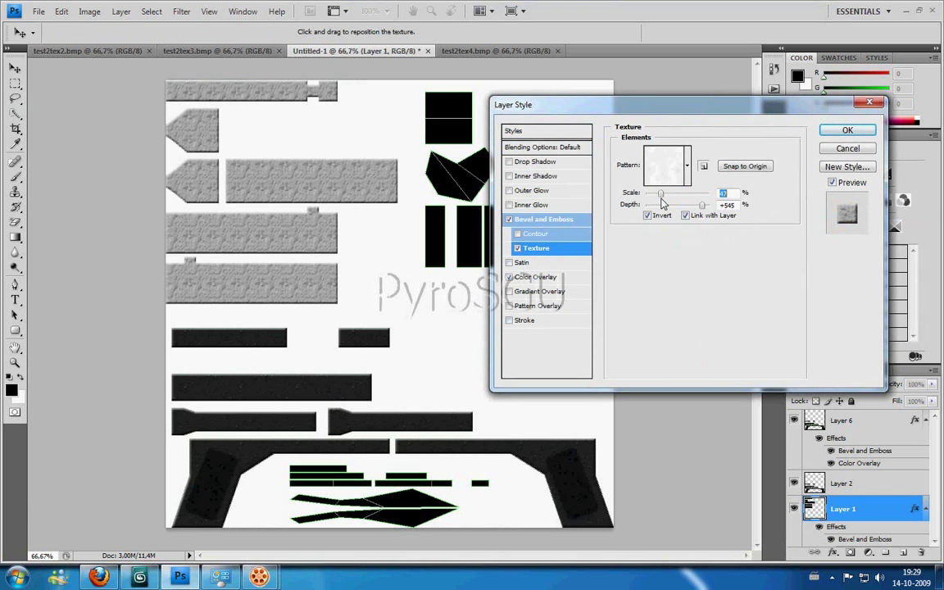
{"action": "left_click", "coordinate": [687, 174]}
{"action": "left_click", "coordinate": [624, 248]}
{"action": "left_click", "coordinate": [643, 247]}
{"action": "left_click", "coordinate": [672, 248]}
{"action": "left_click", "coordinate": [644, 248]}
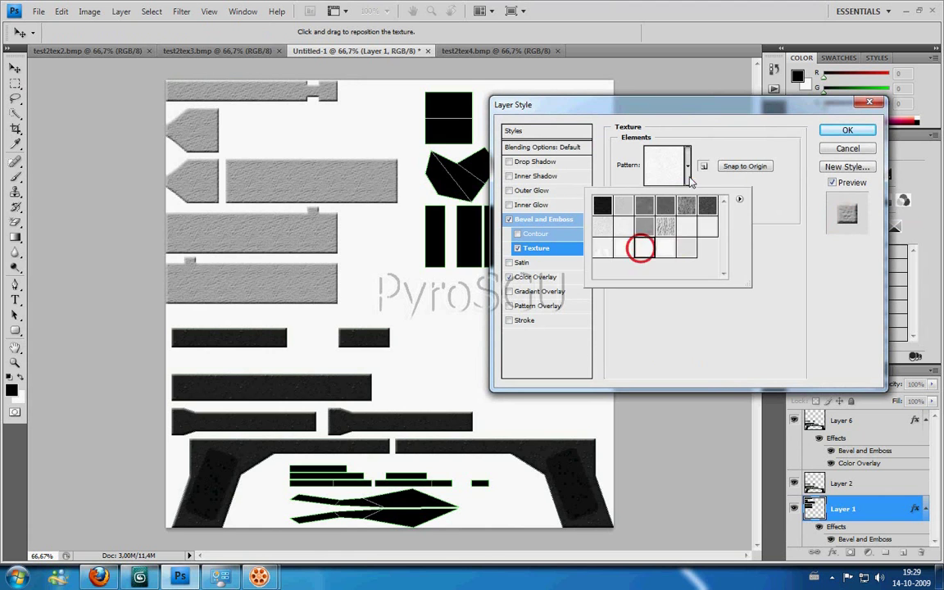
{"action": "left_click", "coordinate": [686, 172]}
Step: Toggle the texture invert and test rougher, smooth and speckled patterns, then close the style dialog
{"action": "left_click", "coordinate": [645, 216]}
{"action": "left_click", "coordinate": [662, 201]}
{"action": "left_click", "coordinate": [687, 173]}
{"action": "left_click", "coordinate": [606, 226]}
{"action": "left_click", "coordinate": [603, 251]}
{"action": "left_click", "coordinate": [685, 202]}
{"action": "left_click", "coordinate": [703, 233]}
{"action": "left_click", "coordinate": [689, 173]}
{"action": "left_click", "coordinate": [646, 216]}
{"action": "left_click", "coordinate": [688, 167]}
{"action": "left_click", "coordinate": [685, 249]}
{"action": "left_click", "coordinate": [626, 247]}
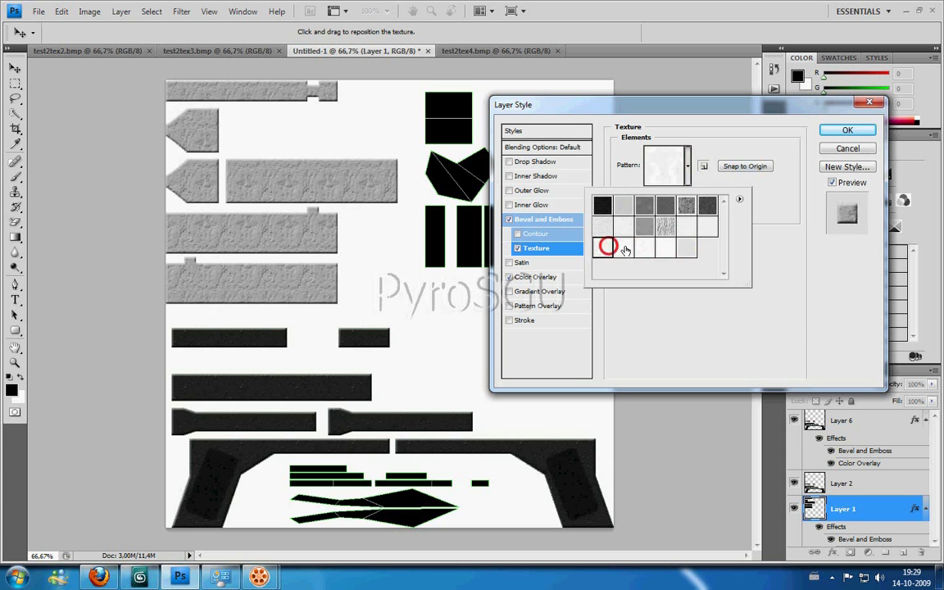
{"action": "left_click", "coordinate": [842, 151]}
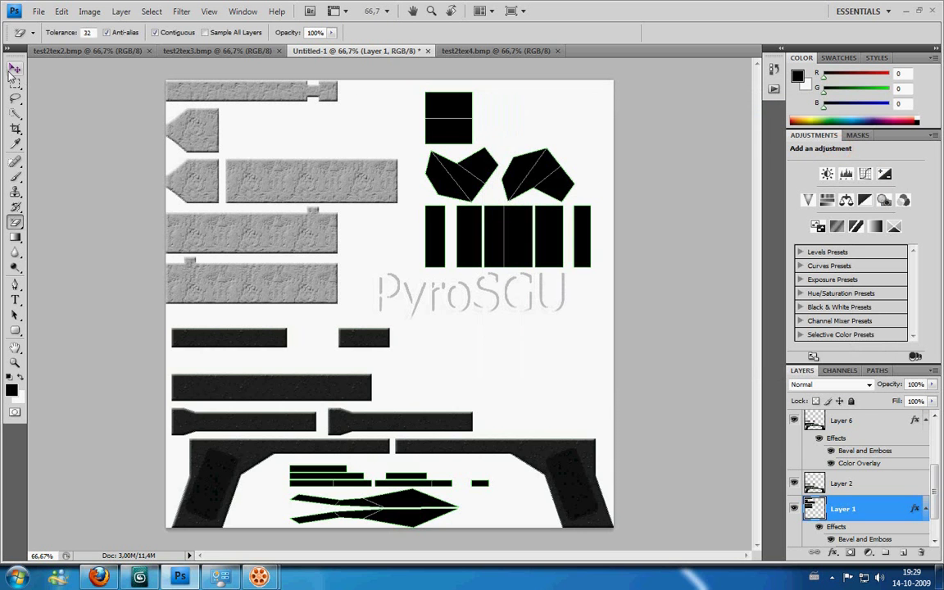
Step: Pick the Rectangular Marquee tool and check the pistol in 3ds Max
{"action": "left_click", "coordinate": [15, 84]}
{"action": "left_click", "coordinate": [140, 577]}
{"action": "left_click", "coordinate": [140, 578]}
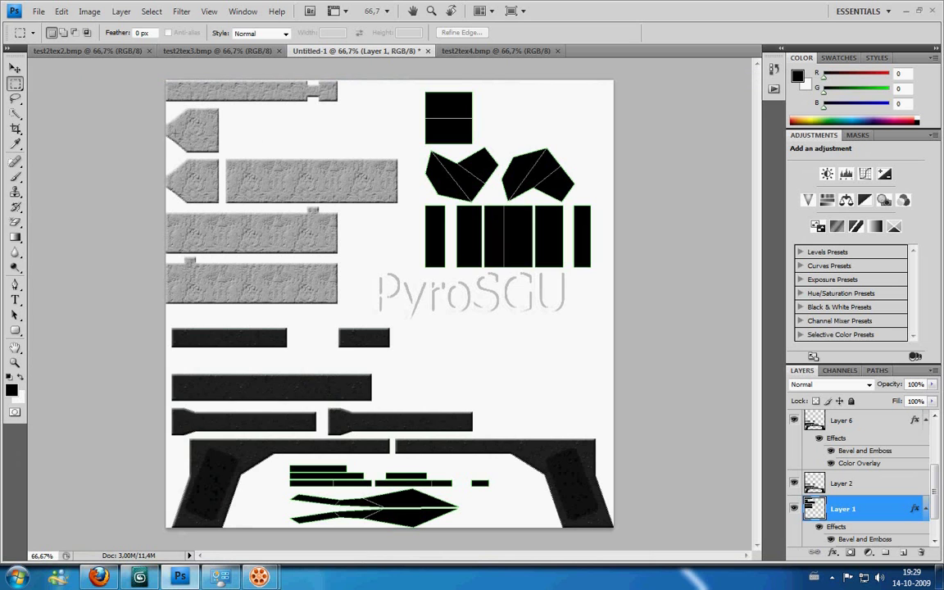
Step: Draw a black circle on the small gray panel at the upper left with the Ellipse tool
{"action": "left_click", "coordinate": [18, 331]}
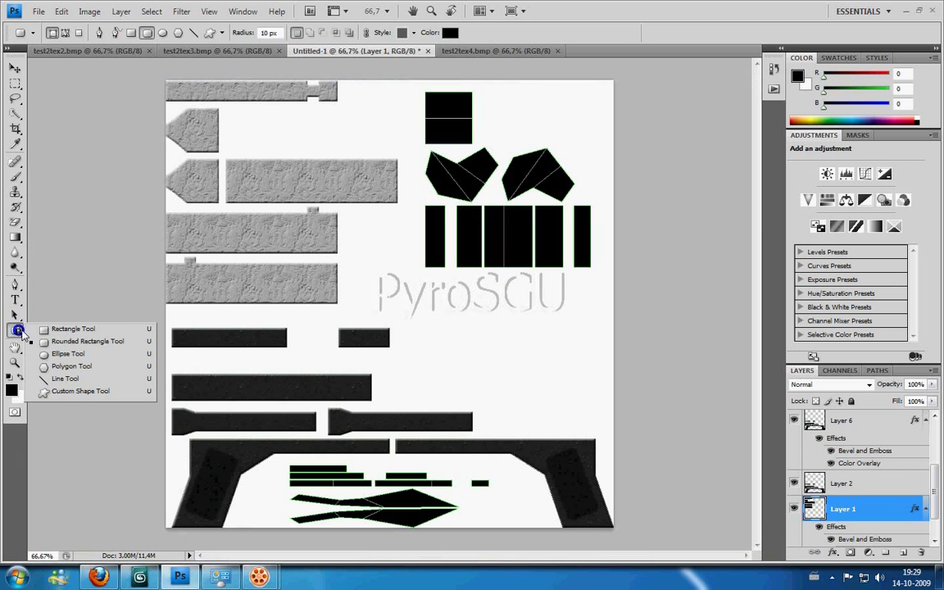
{"action": "left_click", "coordinate": [63, 354]}
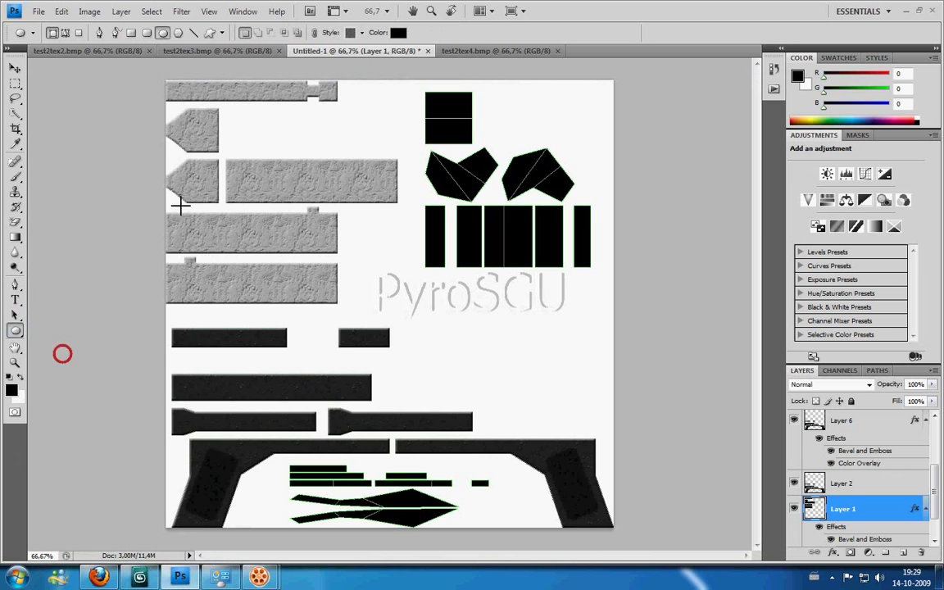
{"action": "left_click_drag", "start_coordinate": [185, 172], "coordinate": [208, 195]}
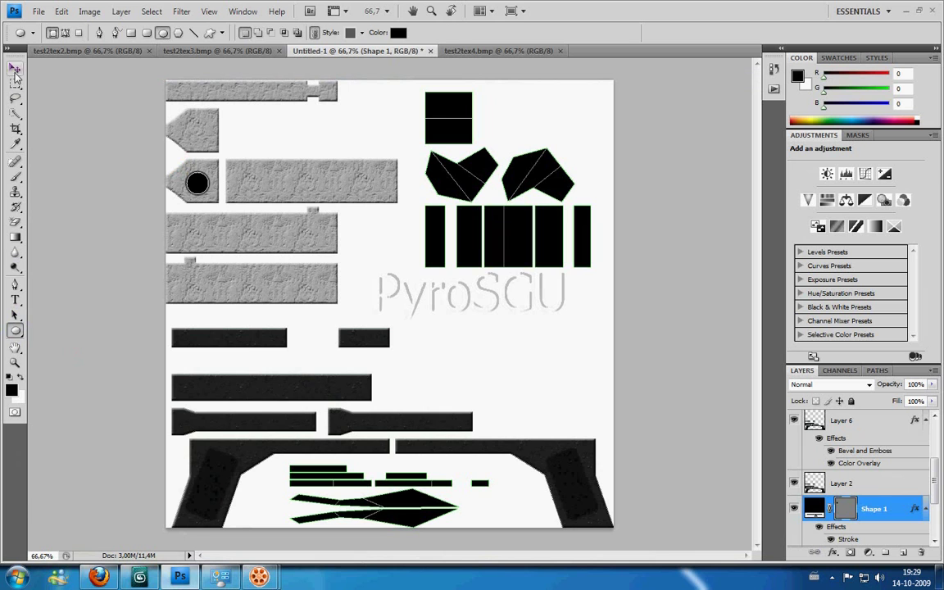
Step: Merge the selected circle shape layers into a single layer
{"action": "left_click", "coordinate": [15, 71]}
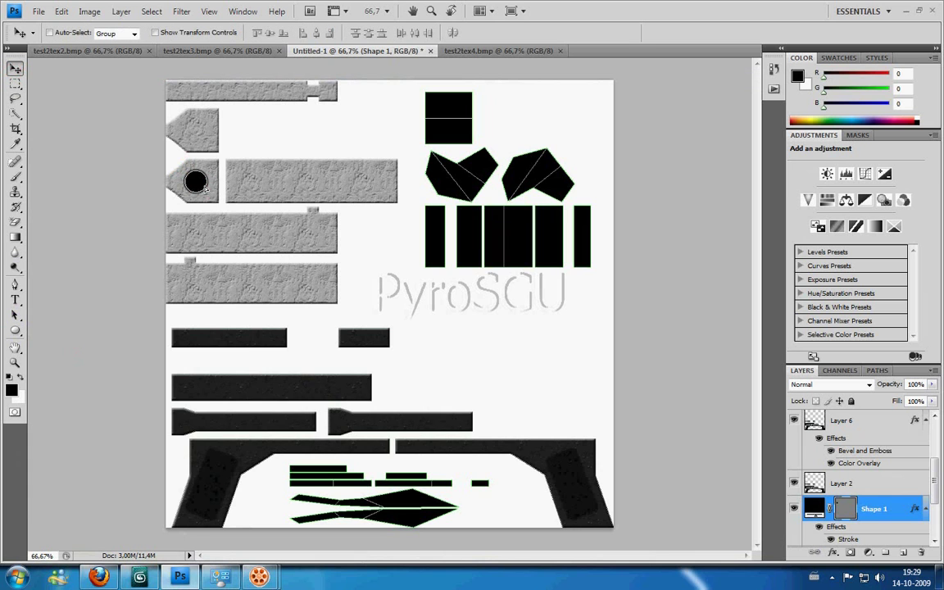
{"action": "left_click", "coordinate": [15, 84]}
{"action": "scroll", "coordinate": [883, 498], "scroll_direction": "down", "scroll_amount": 2}
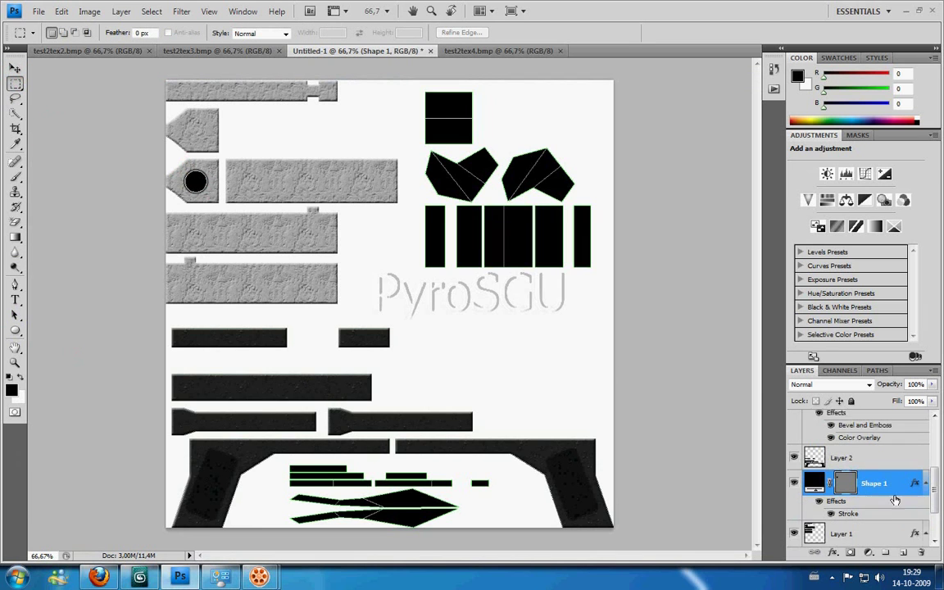
{"action": "scroll", "coordinate": [884, 498], "scroll_direction": "down", "scroll_amount": 2}
{"action": "right_click", "coordinate": [870, 487]}
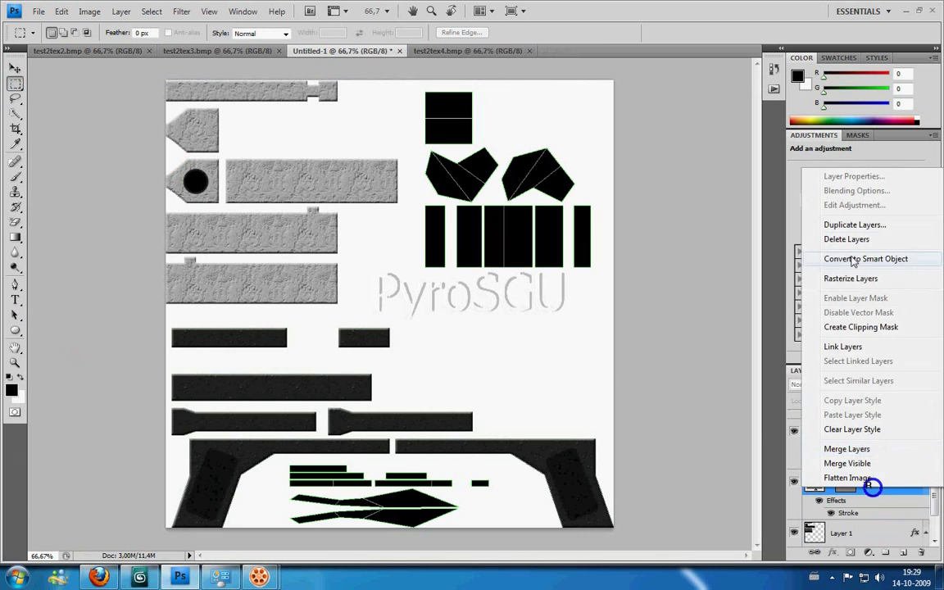
{"action": "left_click", "coordinate": [850, 268]}
{"action": "right_click", "coordinate": [867, 479]}
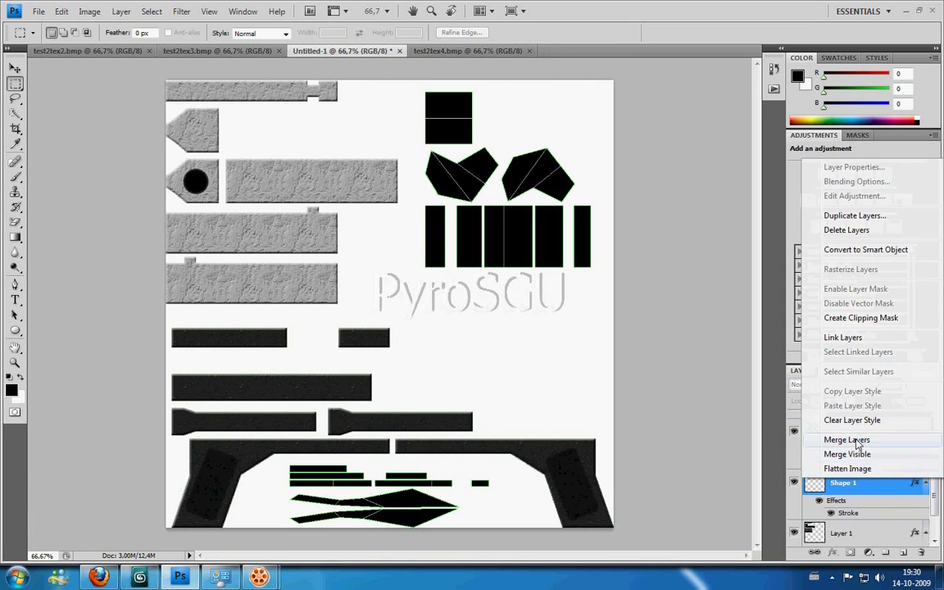
{"action": "left_click", "coordinate": [855, 442]}
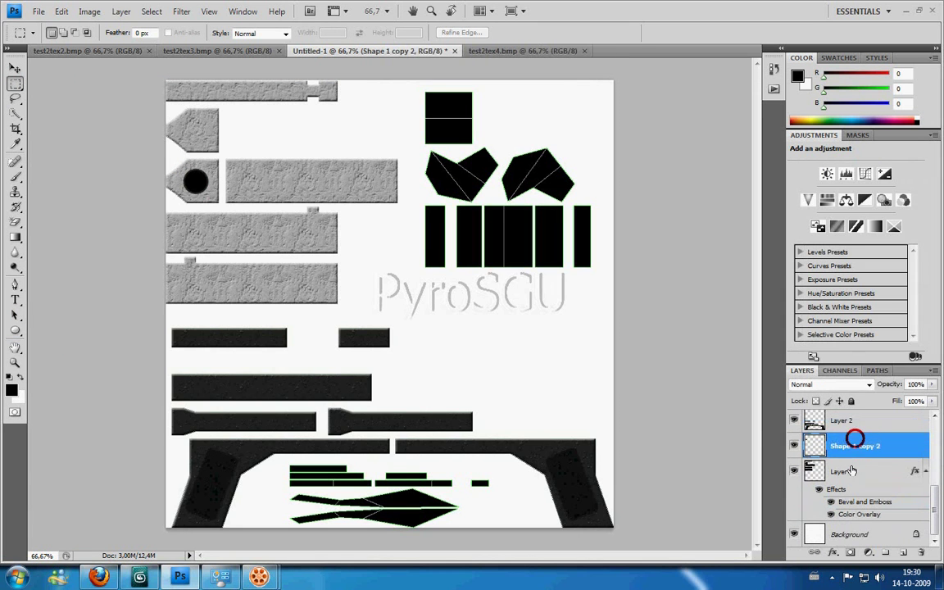
Step: Give the circle a 5 px white stroke outline and duplicate the layer
{"action": "left_click", "coordinate": [16, 224]}
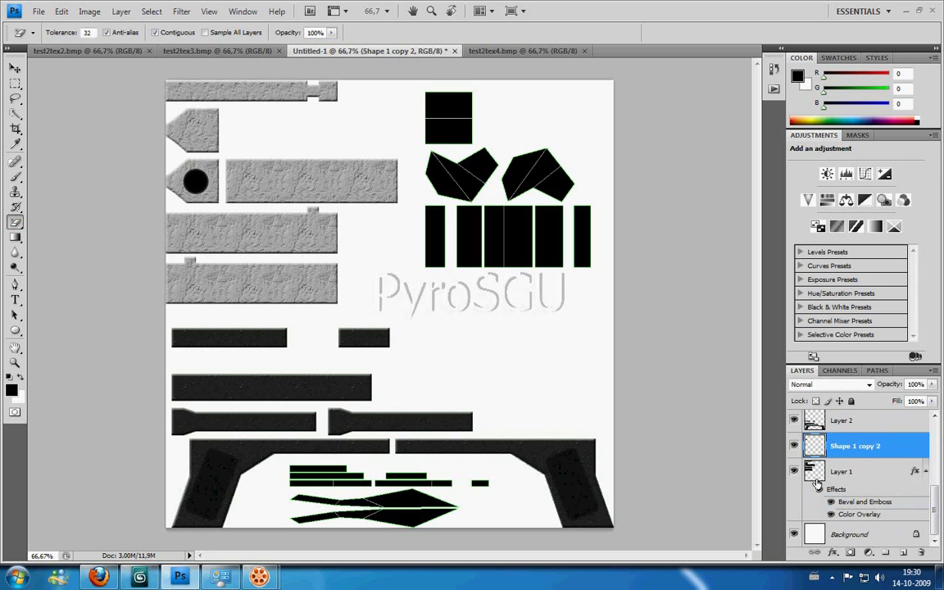
{"action": "right_click", "coordinate": [843, 446]}
{"action": "left_click", "coordinate": [857, 150]}
{"action": "left_click", "coordinate": [525, 320]}
{"action": "left_click", "coordinate": [647, 236]}
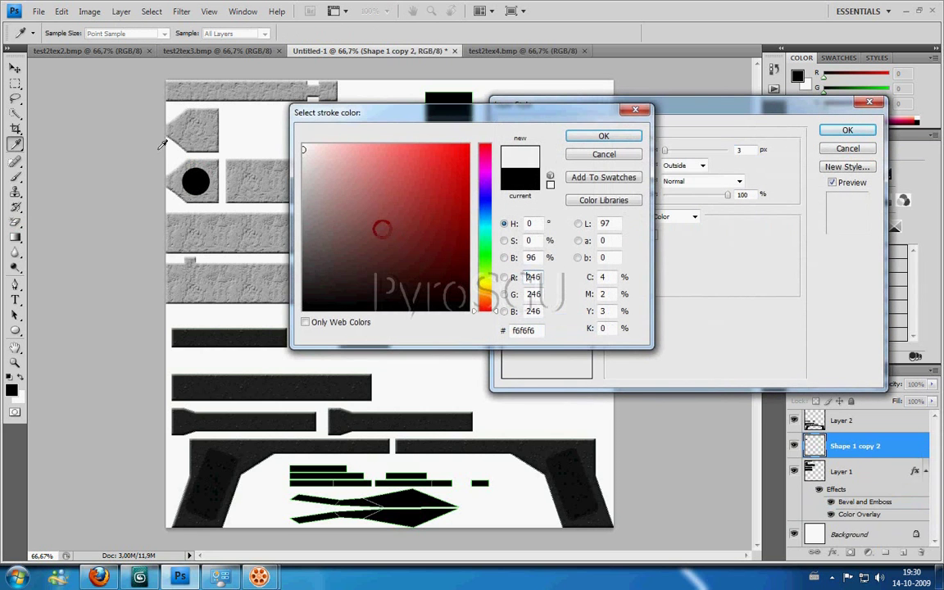
{"action": "left_click", "coordinate": [305, 146]}
{"action": "left_click", "coordinate": [603, 135]}
{"action": "type", "text": "5"}
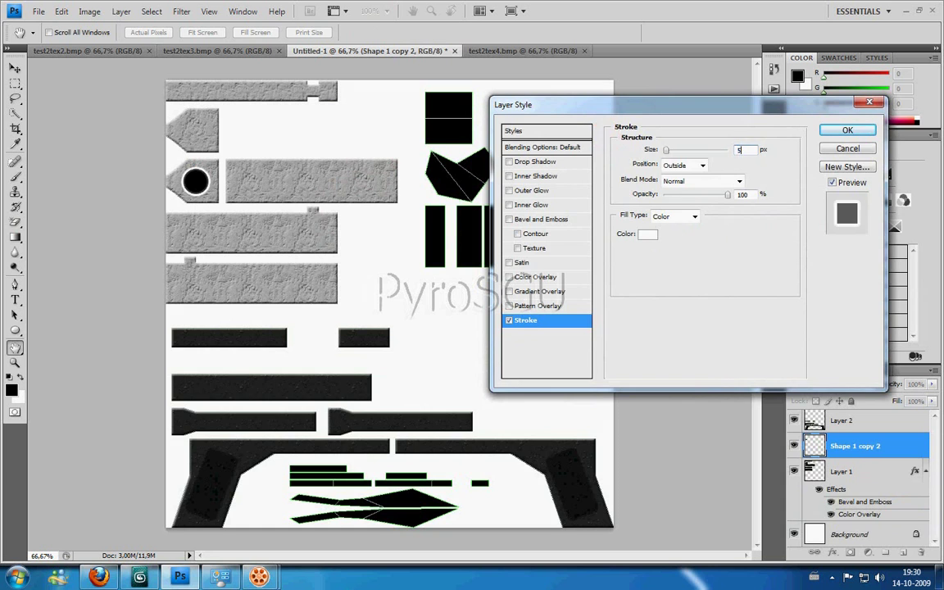
{"action": "left_click", "coordinate": [847, 129]}
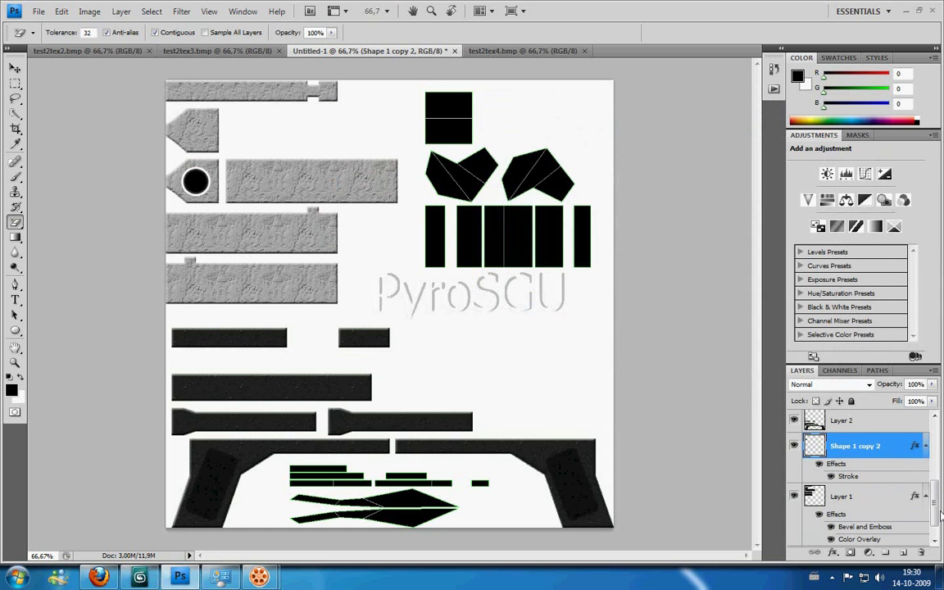
{"action": "key", "text": "ctrl+j"}
Step: Merge the circle layers, duplicate the result, and select the Shape 1 copy layers
{"action": "right_click", "coordinate": [848, 471]}
{"action": "left_click", "coordinate": [849, 447]}
{"action": "key", "text": "ctrl+e"}
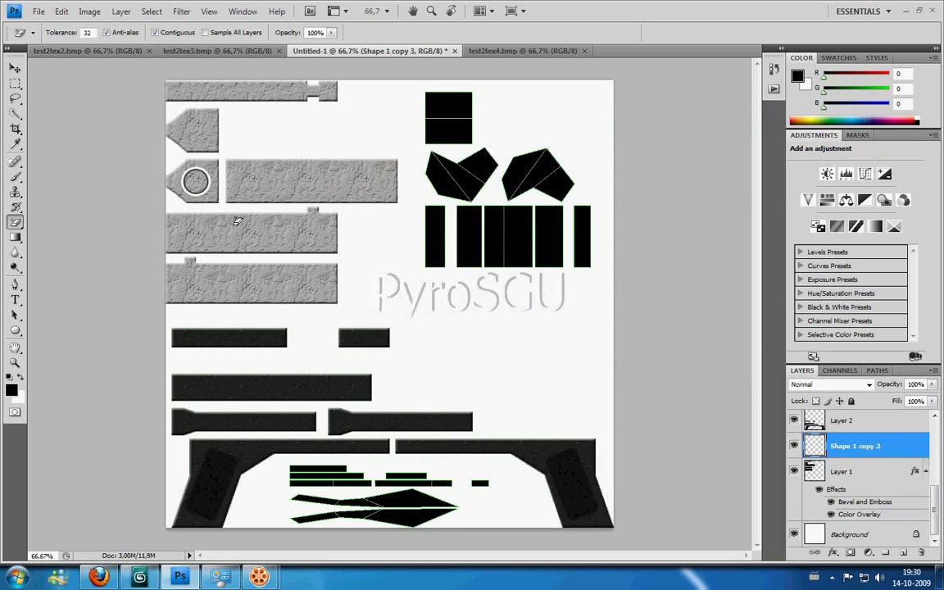
{"action": "key", "text": "ctrl+j"}
{"action": "left_click", "coordinate": [844, 471]}
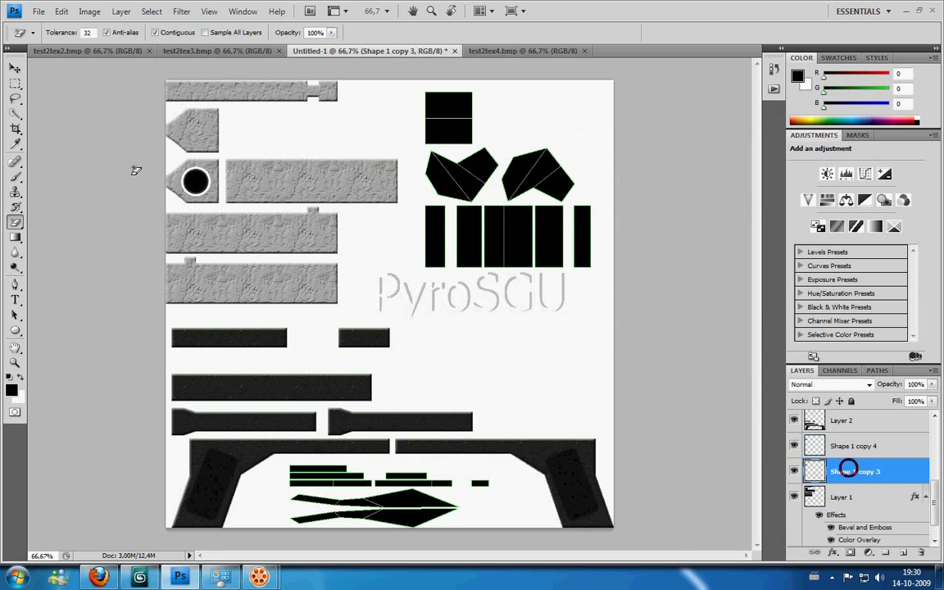
{"action": "right_click", "coordinate": [852, 482]}
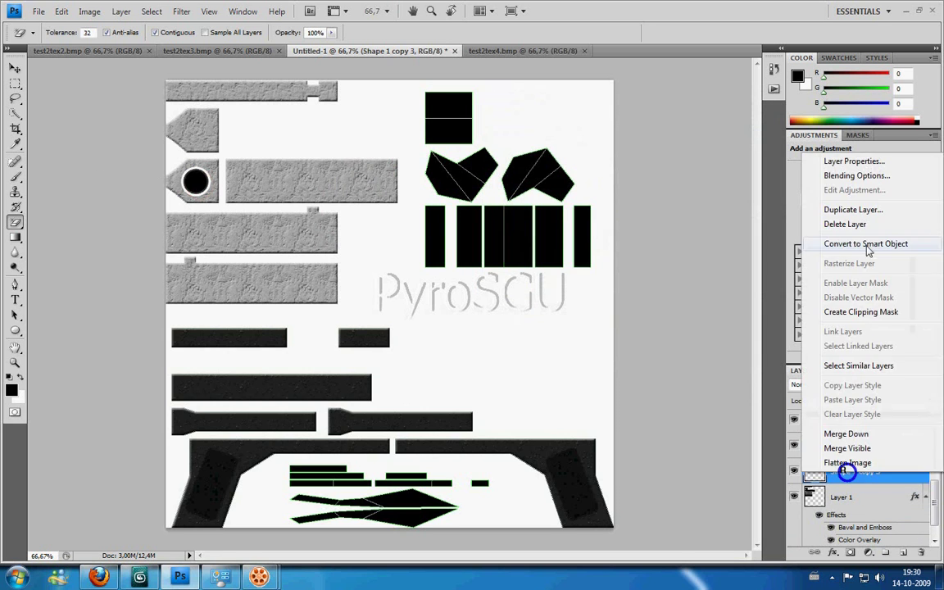
{"action": "left_click", "coordinate": [794, 444]}
{"action": "left_click", "coordinate": [832, 445]}
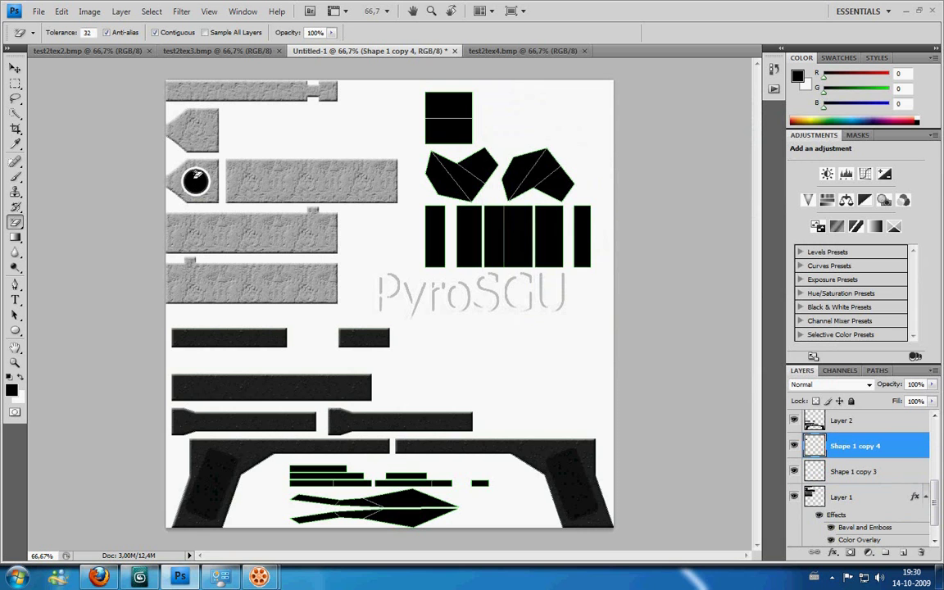
Step: Enable Bevel and Emboss on Shape 1 copy 3 with the light angle at 120 degrees
{"action": "right_click", "coordinate": [844, 445]}
{"action": "left_click", "coordinate": [851, 141]}
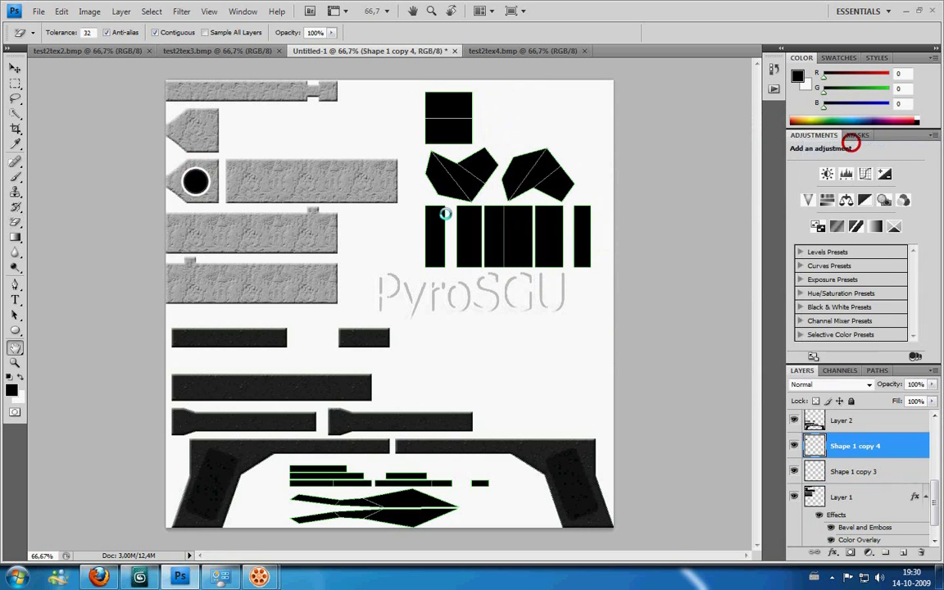
{"action": "left_click", "coordinate": [852, 471]}
{"action": "right_click", "coordinate": [854, 473]}
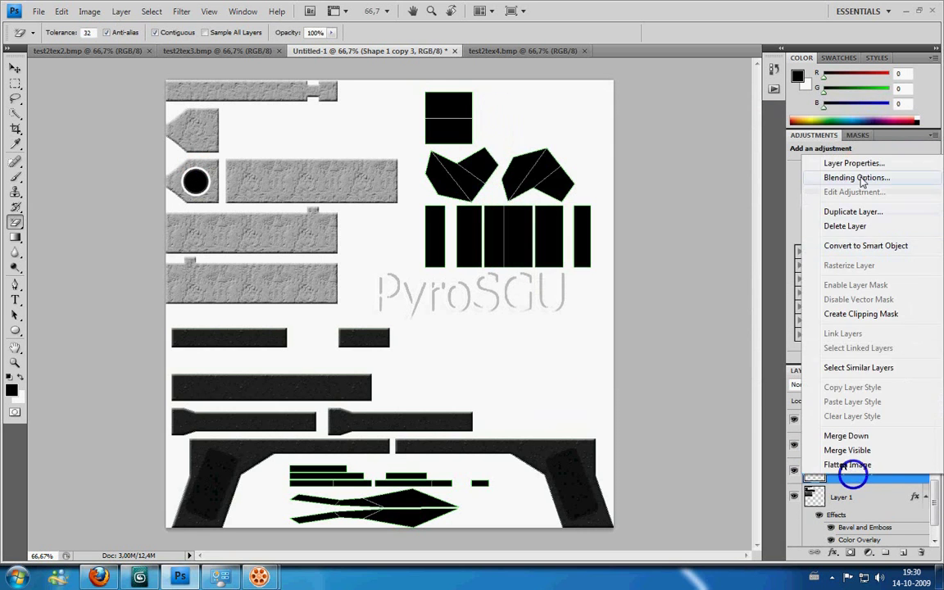
{"action": "left_click", "coordinate": [856, 175]}
{"action": "left_click", "coordinate": [509, 219]}
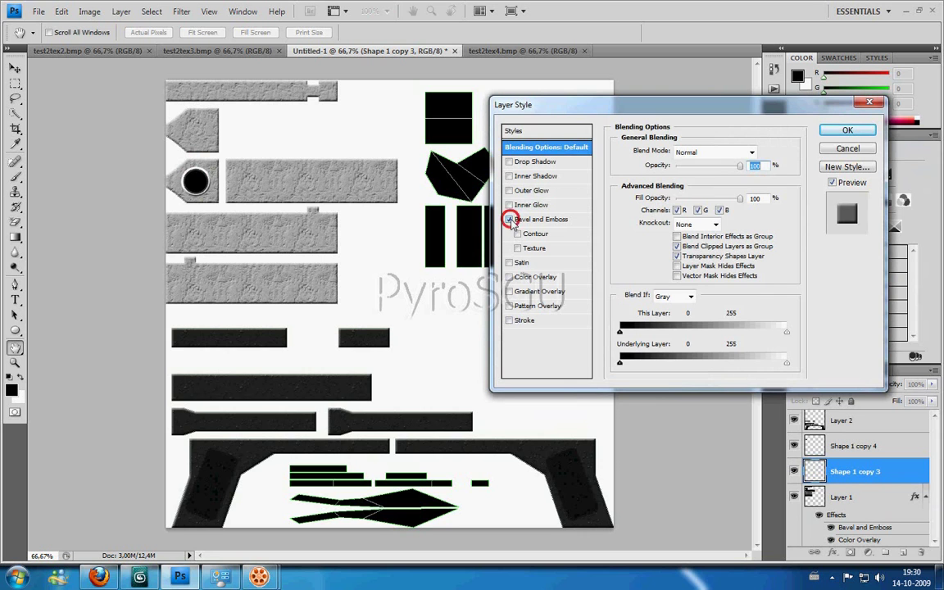
{"action": "left_click", "coordinate": [530, 220]}
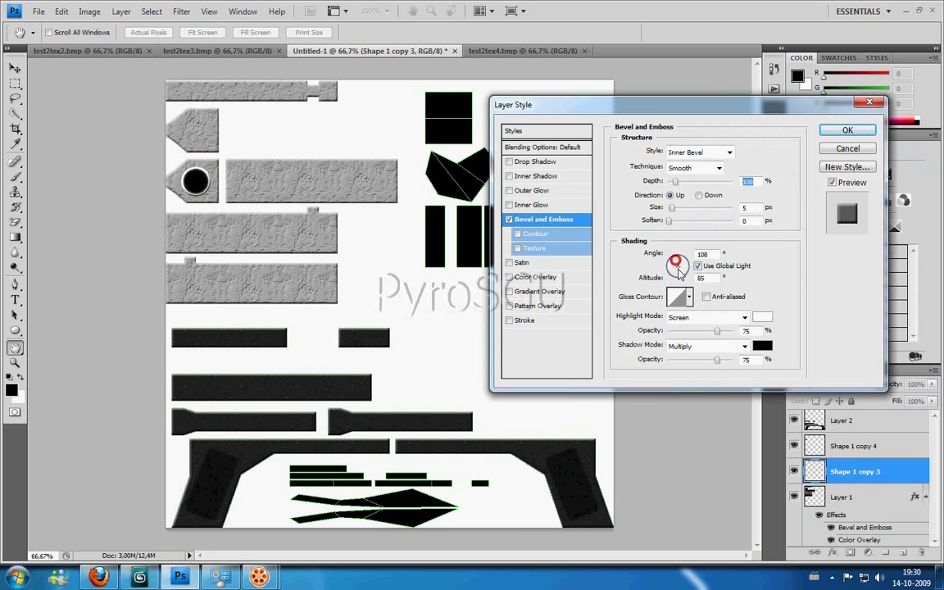
{"action": "left_click", "coordinate": [677, 264]}
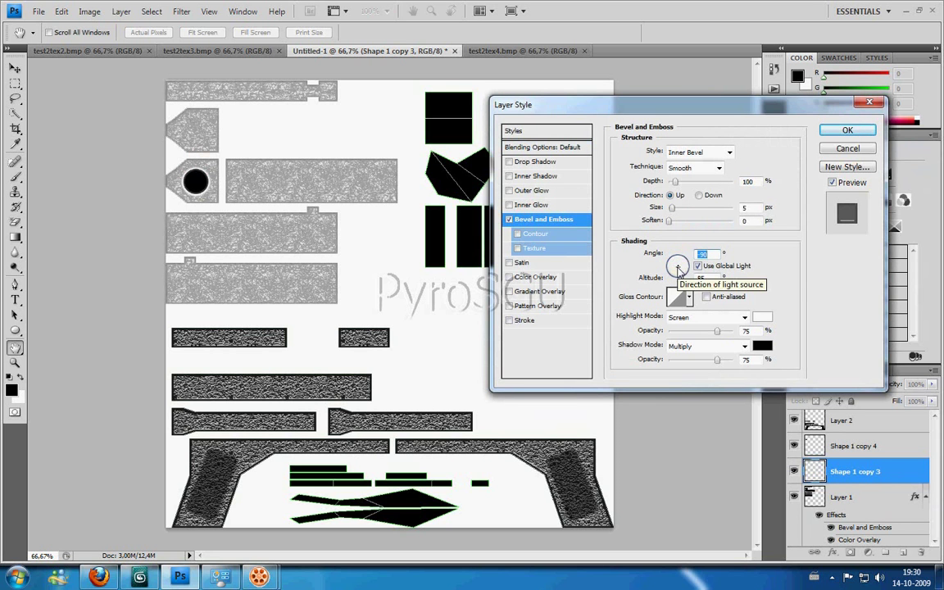
{"action": "left_click", "coordinate": [676, 270]}
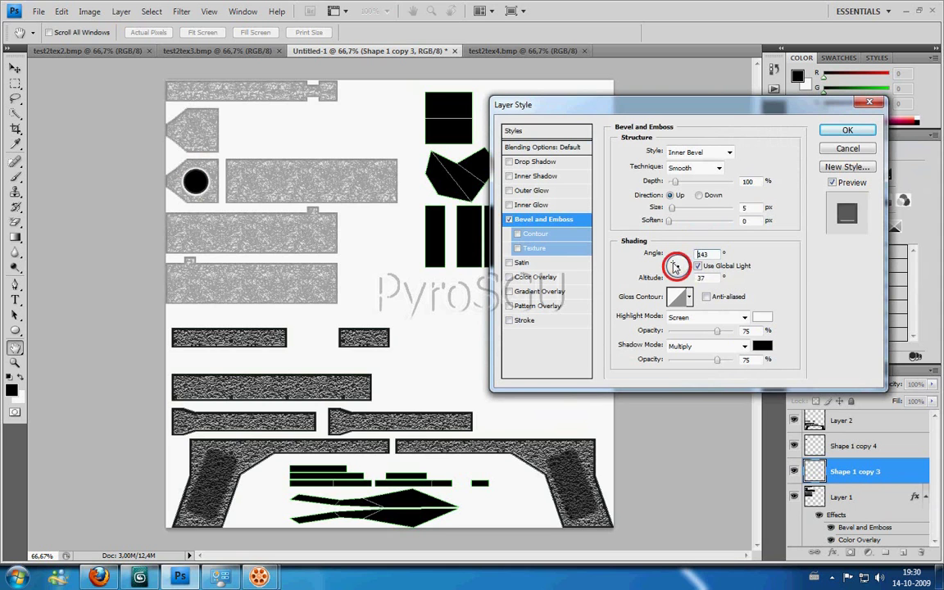
{"action": "left_click_drag", "start_coordinate": [675, 268], "coordinate": [677, 268]}
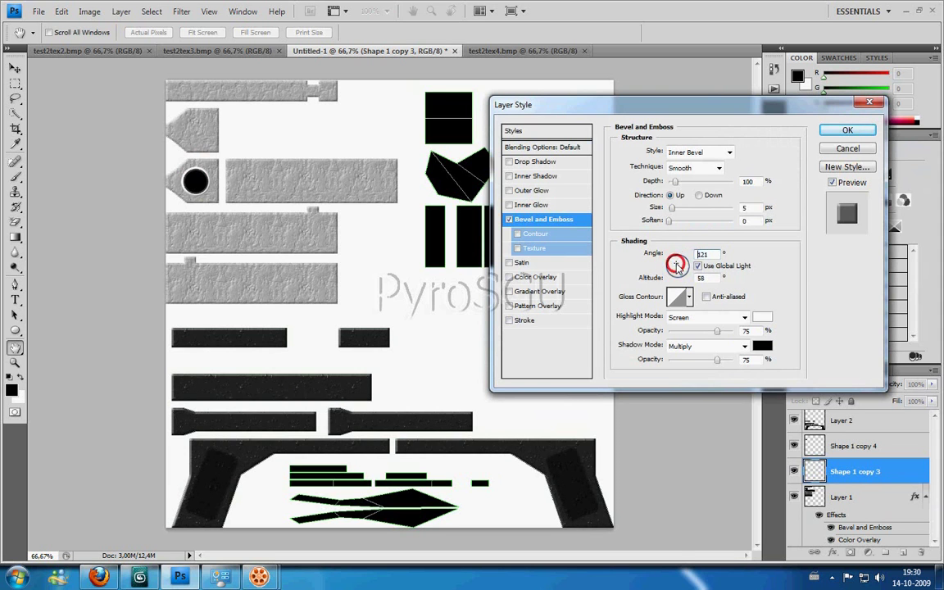
{"action": "left_click", "coordinate": [676, 263]}
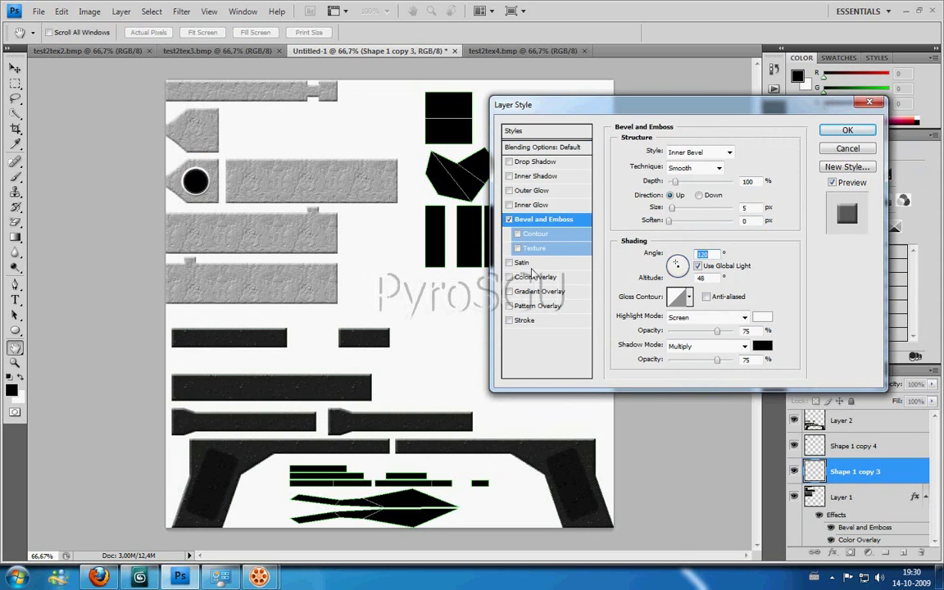
Step: Add a texture to the bevel and a dark grey Color Overlay, then apply the style
{"action": "left_click", "coordinate": [517, 248]}
{"action": "left_click", "coordinate": [512, 279]}
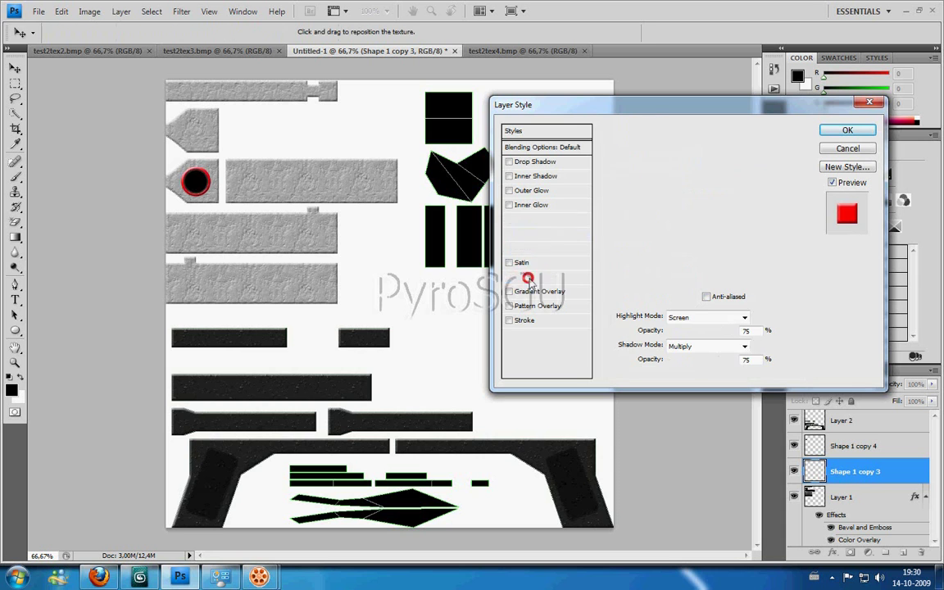
{"action": "left_click", "coordinate": [755, 151]}
{"action": "left_click", "coordinate": [274, 240]}
{"action": "left_click_drag", "start_coordinate": [305, 218], "coordinate": [314, 296]}
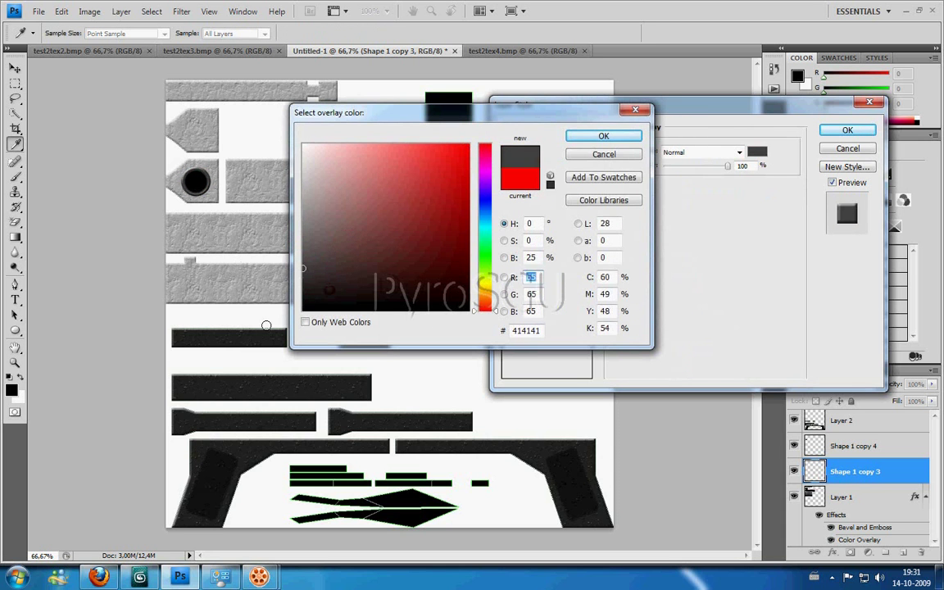
{"action": "left_click", "coordinate": [609, 135]}
{"action": "left_click", "coordinate": [845, 131]}
Step: Begin saving the texture with Save As and bring up the file format list
{"action": "left_click", "coordinate": [39, 11]}
{"action": "left_click", "coordinate": [51, 185]}
{"action": "left_click", "coordinate": [457, 305]}
Step: Overwrite test2tex as a 24-bit Windows BMP, then re-render the pistol in 3ds Max
{"action": "left_click", "coordinate": [453, 325]}
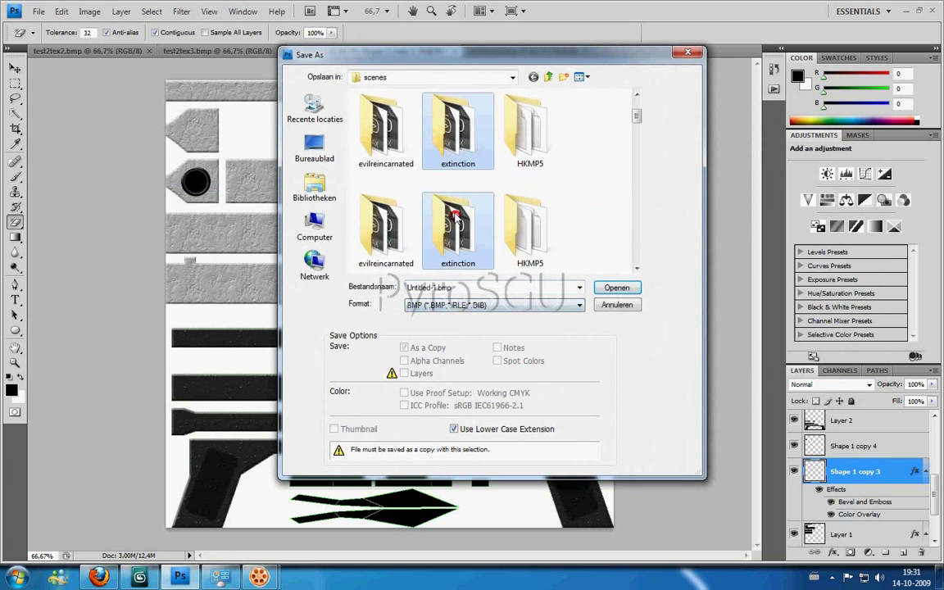
{"action": "scroll", "coordinate": [453, 222], "scroll_direction": "down", "scroll_amount": 3}
{"action": "left_click", "coordinate": [390, 217]}
{"action": "left_click", "coordinate": [385, 219]}
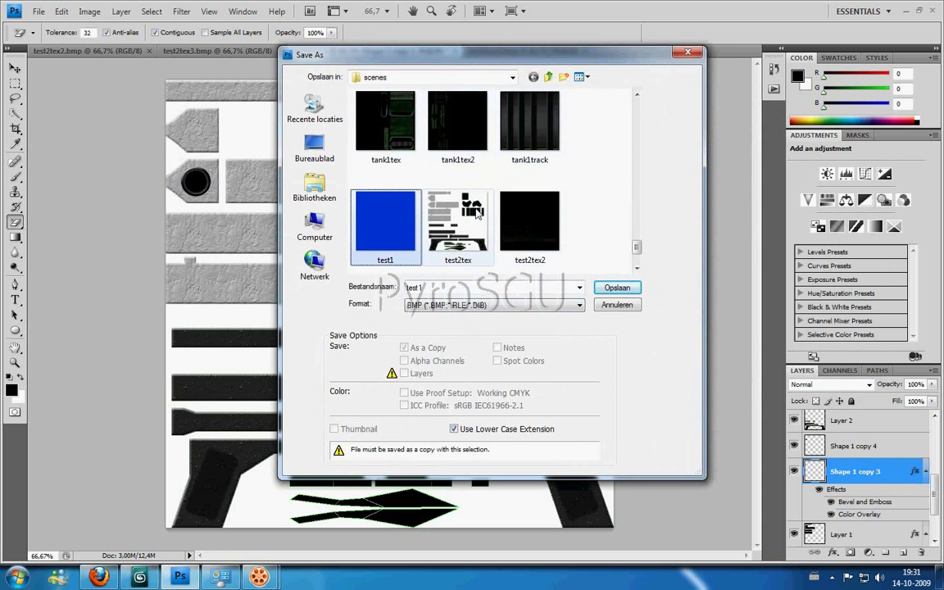
{"action": "left_click", "coordinate": [458, 220]}
{"action": "left_click", "coordinate": [617, 288]}
{"action": "left_click", "coordinate": [418, 212]}
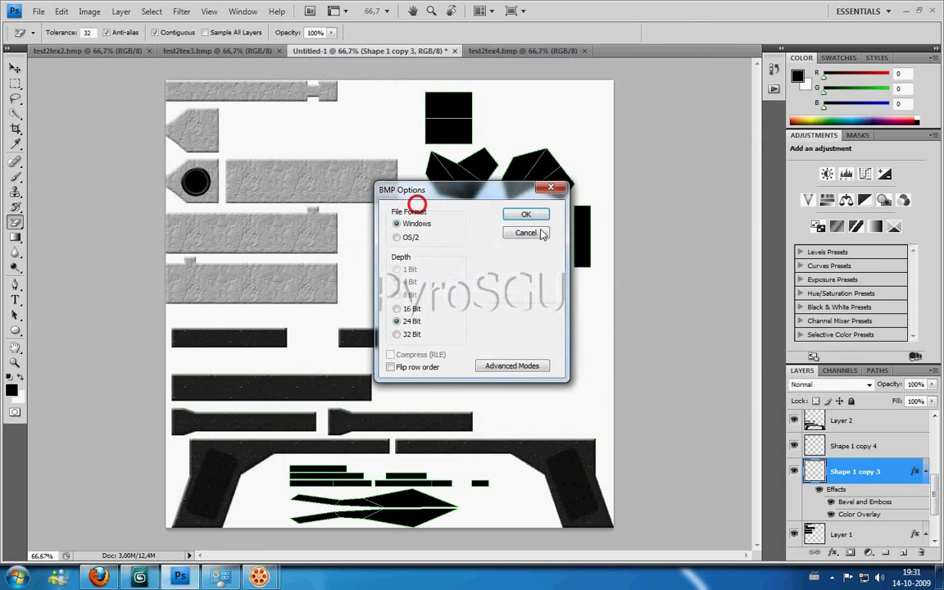
{"action": "left_click", "coordinate": [531, 214]}
{"action": "left_click", "coordinate": [145, 578]}
{"action": "left_click", "coordinate": [539, 135]}
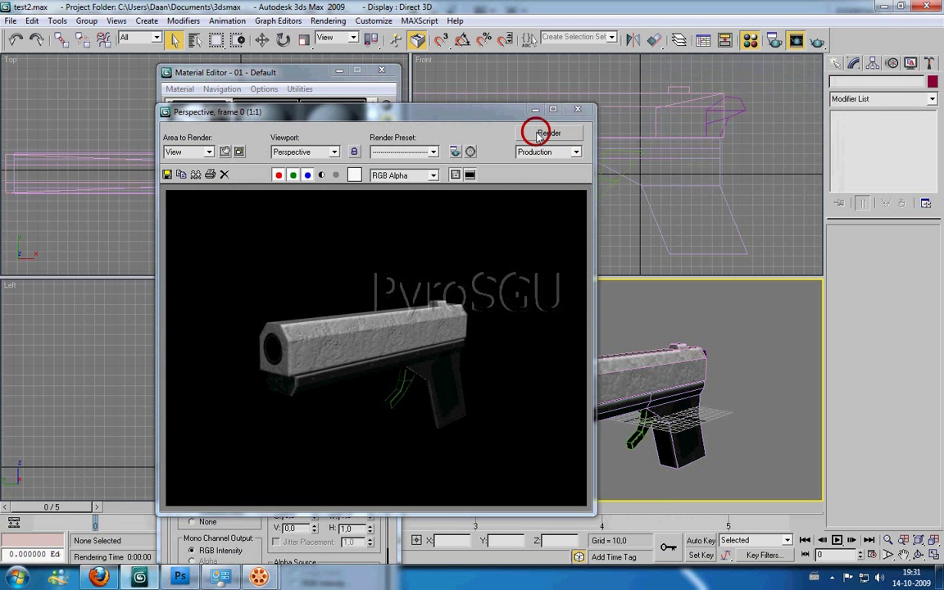
Step: Orbit the Perspective view to the pistol's rear and render it from that angle
{"action": "left_click", "coordinate": [537, 110]}
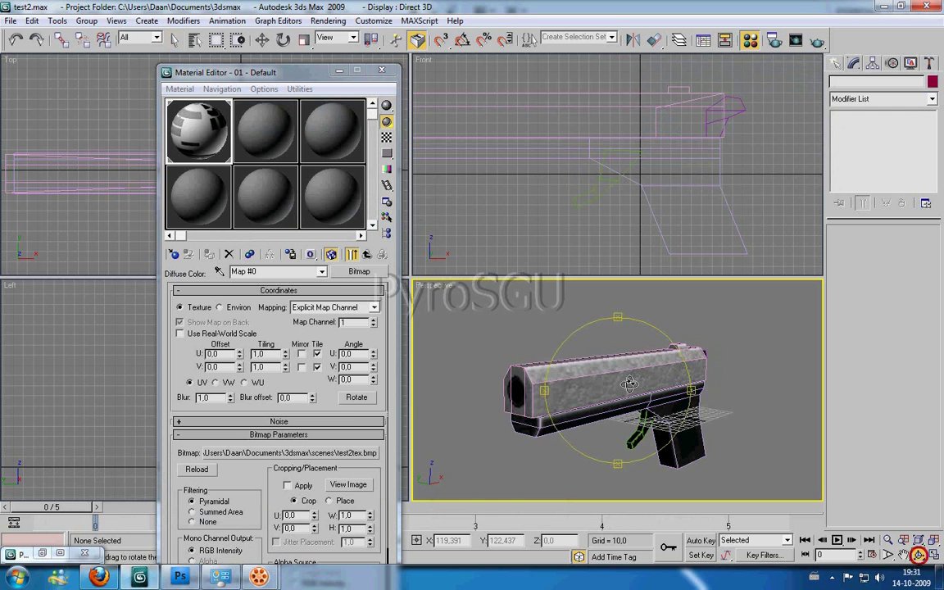
{"action": "middle_click_drag", "start_coordinate": [483, 377], "coordinate": [634, 319], "text": "alt"}
{"action": "left_click", "coordinate": [816, 42]}
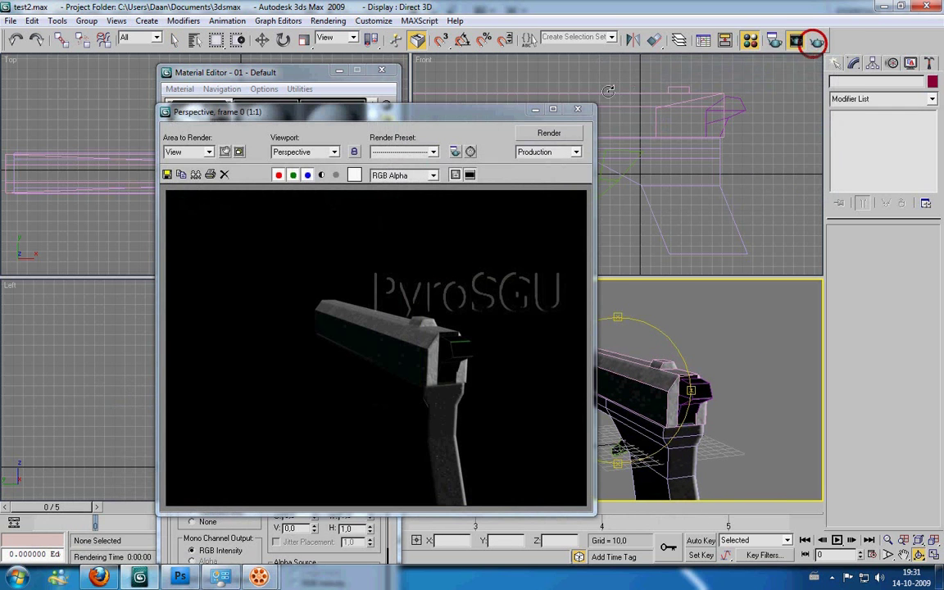
{"action": "left_click", "coordinate": [578, 109]}
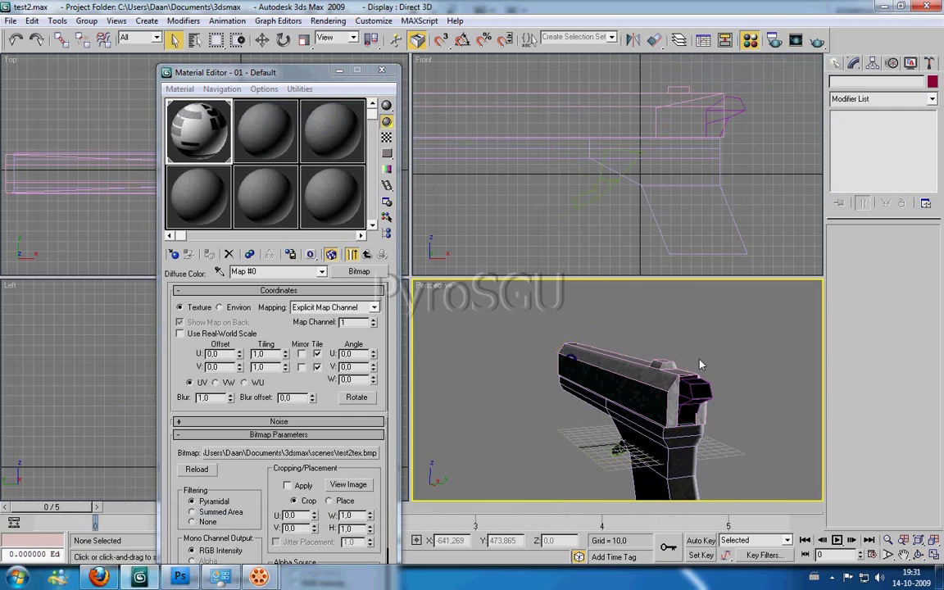
Step: Select only the small rear-sight face in the pistol's Edit UVWs layout, then return to Photoshop
{"action": "left_click", "coordinate": [602, 328]}
{"action": "left_click", "coordinate": [858, 387]}
{"action": "key", "text": "3"}
{"action": "left_click", "coordinate": [665, 363]}
{"action": "left_click", "coordinate": [666, 361]}
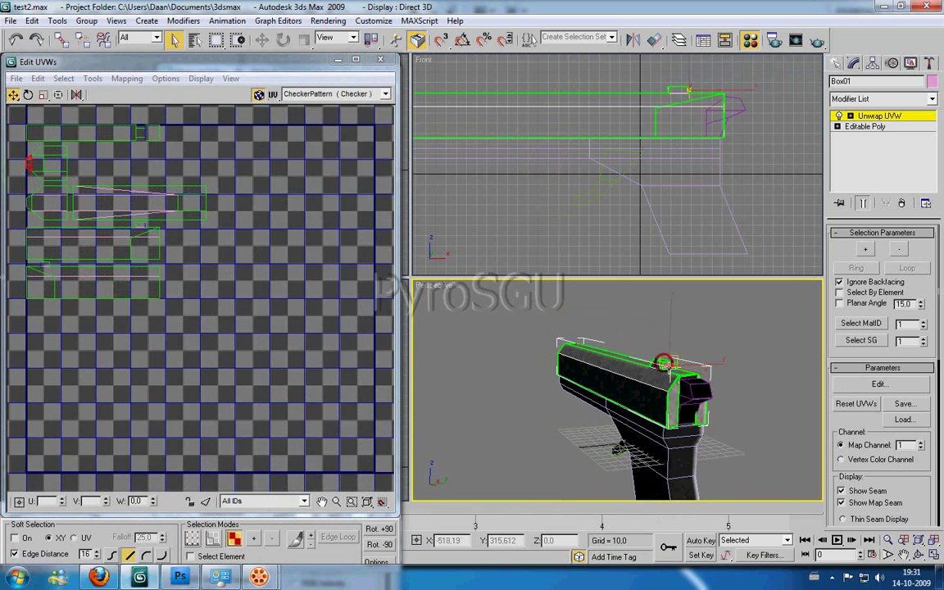
{"action": "left_click", "coordinate": [174, 584]}
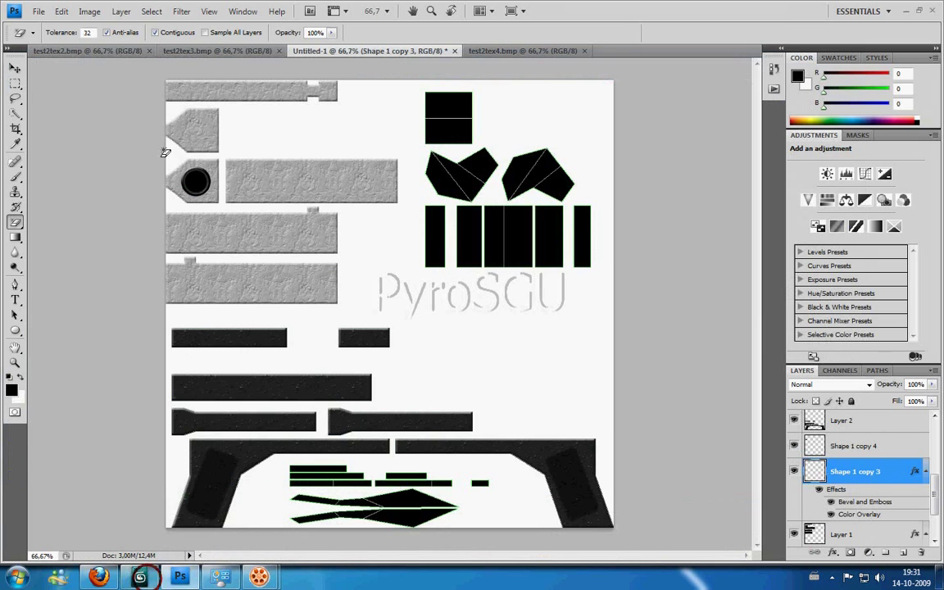
{"action": "left_click", "coordinate": [794, 435]}
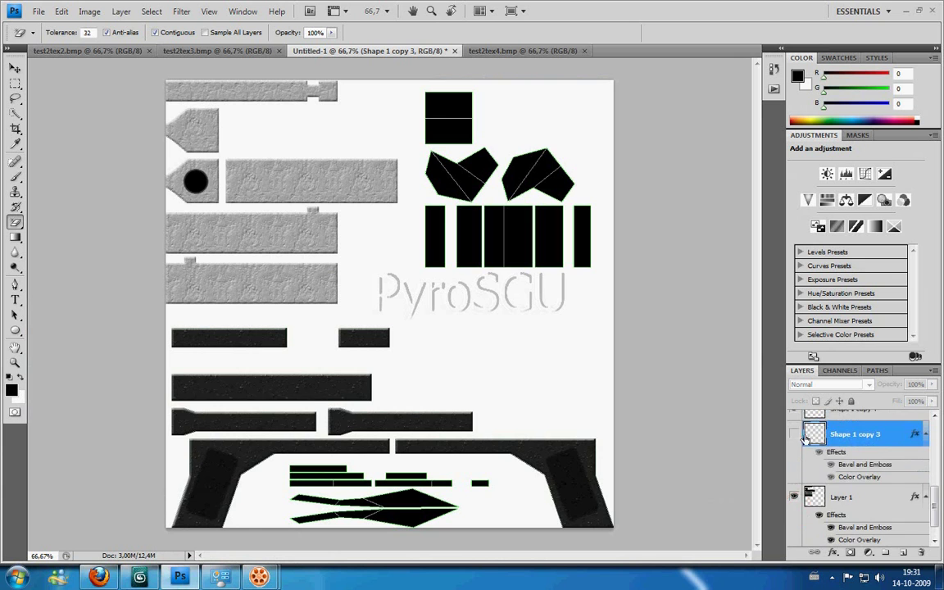
{"action": "scroll", "coordinate": [793, 459], "scroll_direction": "up", "scroll_amount": 3}
{"action": "scroll", "coordinate": [794, 475], "scroll_direction": "up", "scroll_amount": 3}
{"action": "left_click", "coordinate": [793, 474]}
{"action": "left_click", "coordinate": [794, 474]}
{"action": "scroll", "coordinate": [793, 479], "scroll_direction": "up", "scroll_amount": 2}
{"action": "scroll", "coordinate": [793, 483], "scroll_direction": "down", "scroll_amount": 2}
{"action": "scroll", "coordinate": [793, 486], "scroll_direction": "down", "scroll_amount": 3}
{"action": "scroll", "coordinate": [793, 486], "scroll_direction": "down", "scroll_amount": 1}
{"action": "scroll", "coordinate": [793, 492], "scroll_direction": "down", "scroll_amount": 3}
{"action": "left_click", "coordinate": [793, 497]}
{"action": "left_click", "coordinate": [793, 498]}
{"action": "scroll", "coordinate": [794, 496], "scroll_direction": "down", "scroll_amount": 1}
{"action": "left_click", "coordinate": [849, 472]}
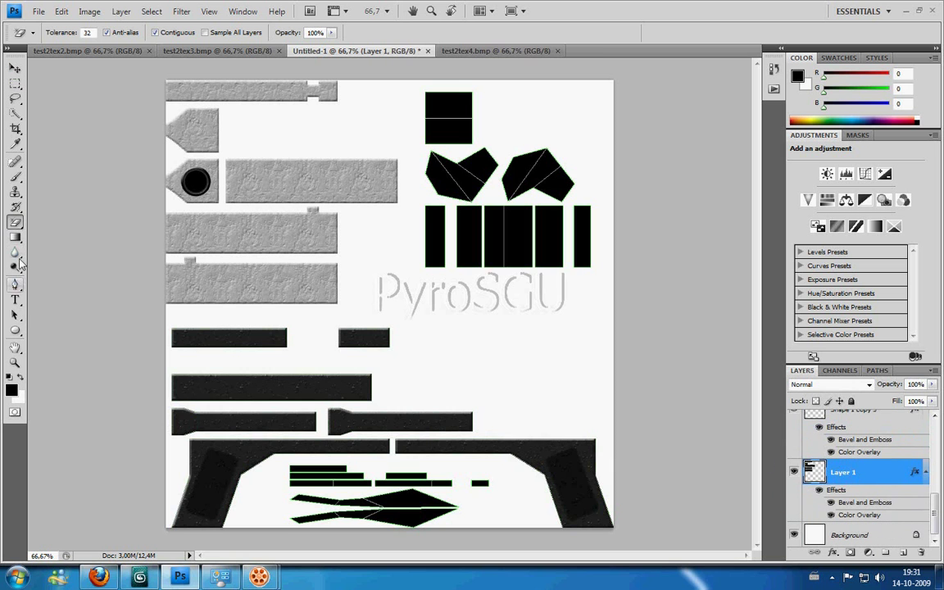
{"action": "left_click", "coordinate": [139, 577]}
{"action": "left_click", "coordinate": [139, 577]}
{"action": "left_click", "coordinate": [16, 331]}
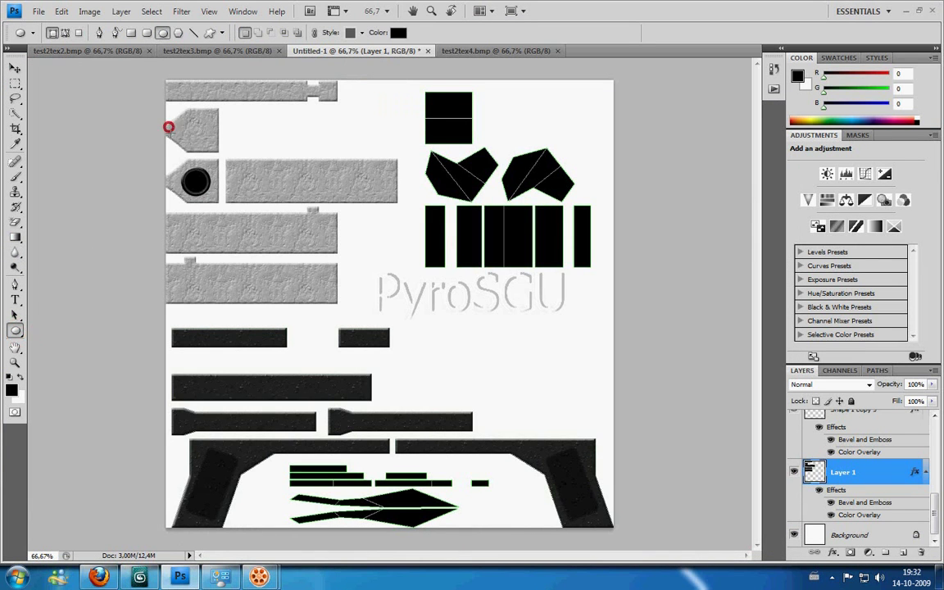
Step: Draw a small dot at the grey panel's pointed tip and give it a bright green Color Overlay
{"action": "left_click_drag", "start_coordinate": [168, 127], "coordinate": [174, 133]}
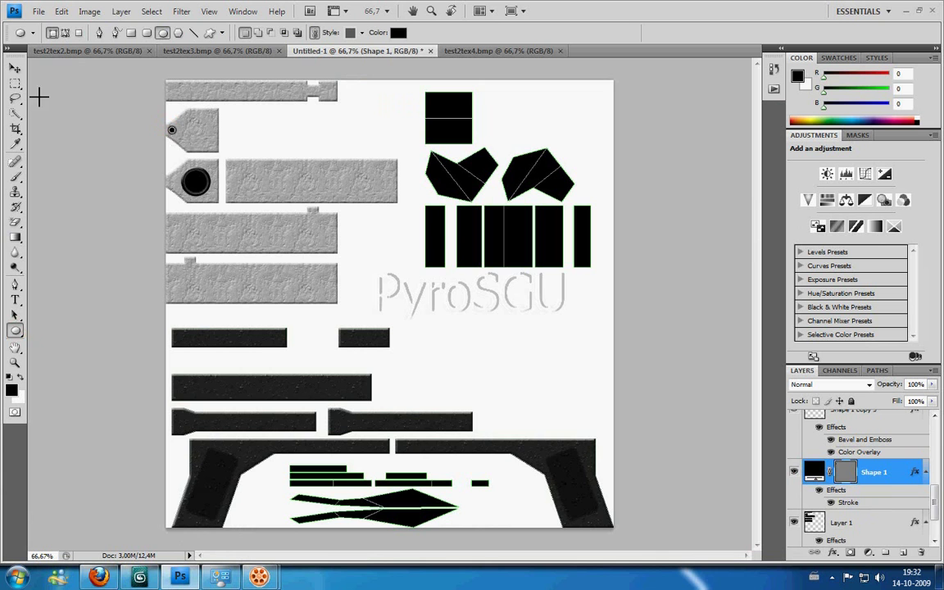
{"action": "right_click", "coordinate": [886, 472]}
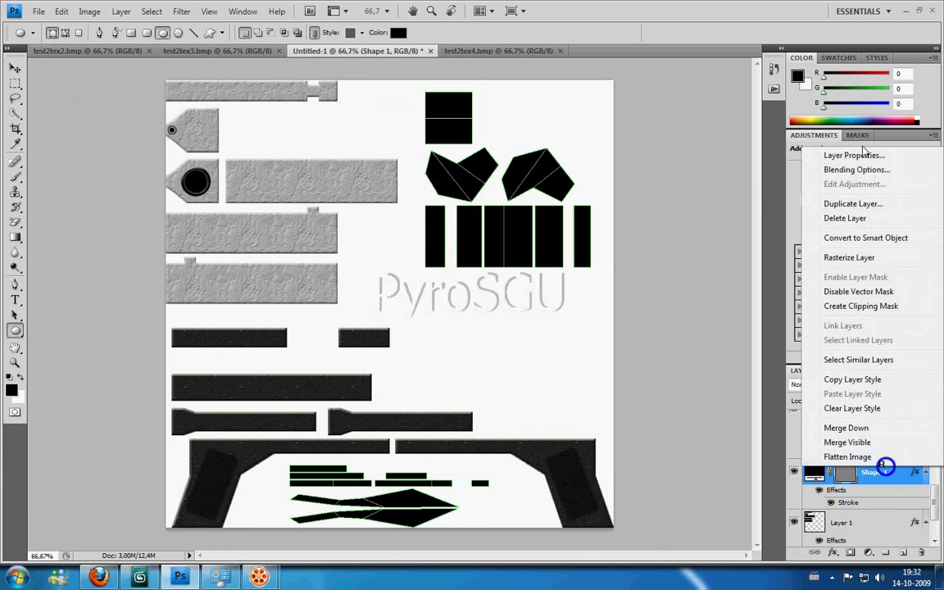
{"action": "left_click", "coordinate": [854, 168]}
{"action": "left_click", "coordinate": [509, 276]}
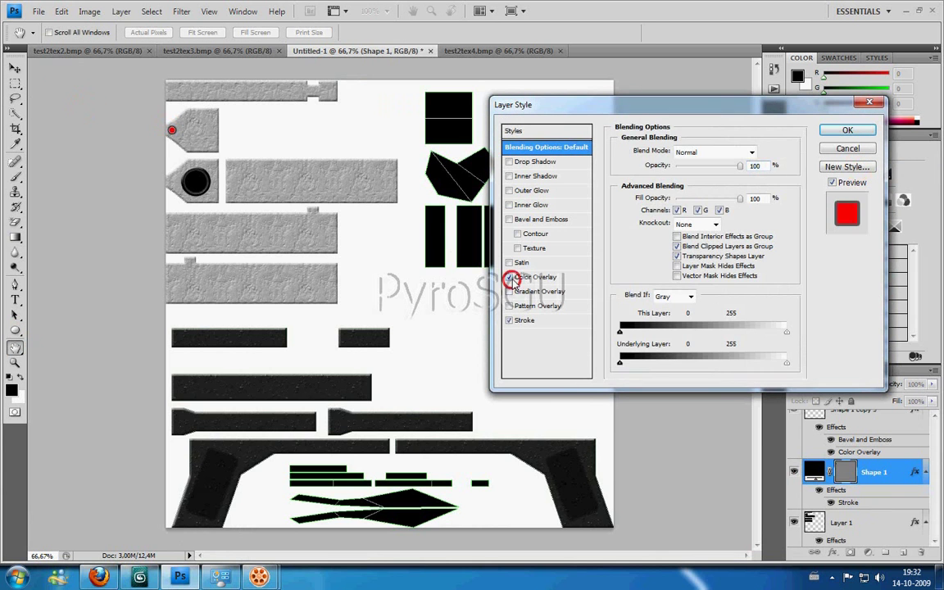
{"action": "left_click", "coordinate": [534, 277]}
{"action": "left_click", "coordinate": [758, 152]}
{"action": "left_click", "coordinate": [485, 255]}
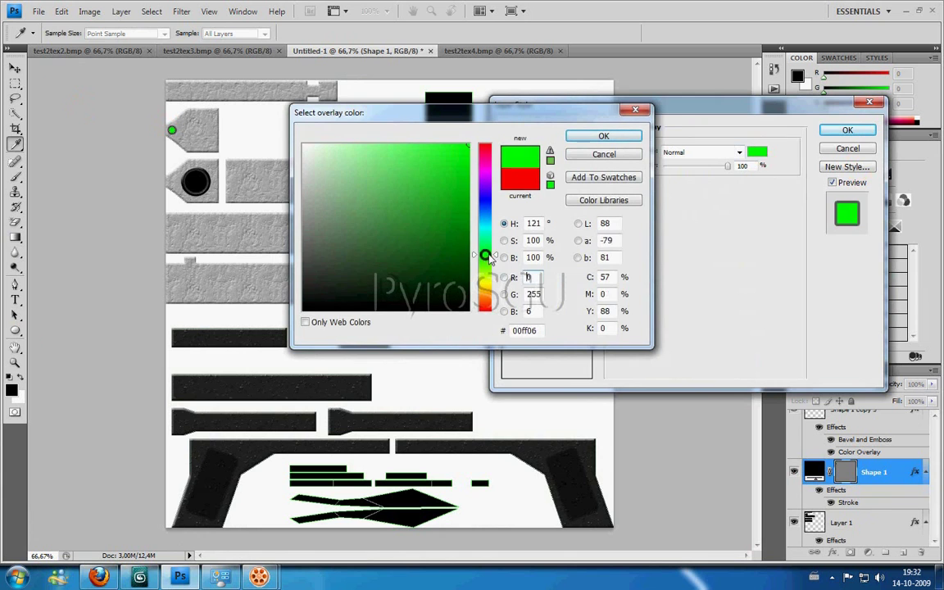
{"action": "key", "text": "Return"}
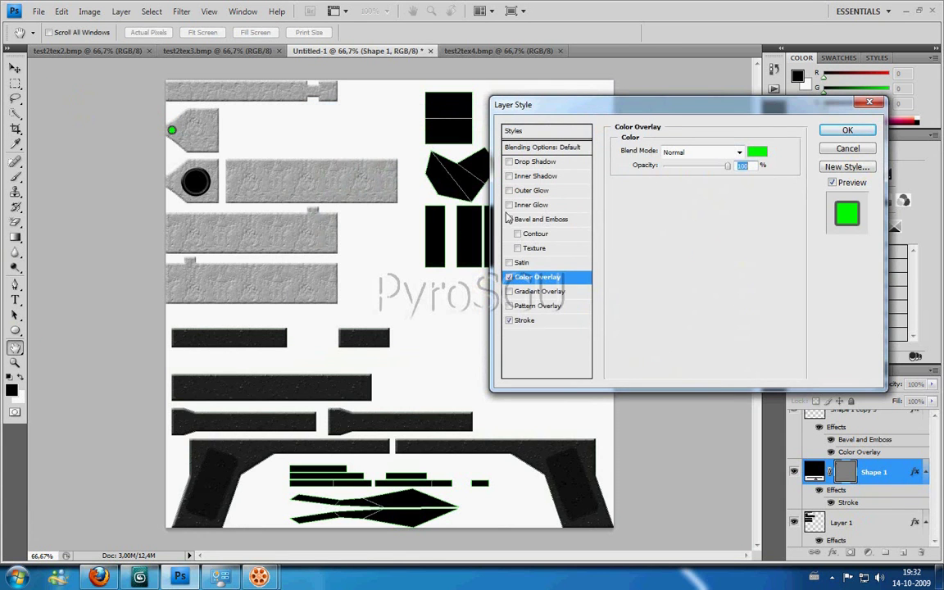
{"action": "left_click", "coordinate": [844, 129]}
Step: Save the texture as a BMP over test2tex, confirming the replace and BMP options
{"action": "left_click", "coordinate": [36, 12]}
{"action": "left_click", "coordinate": [55, 182]}
{"action": "left_click", "coordinate": [439, 305]}
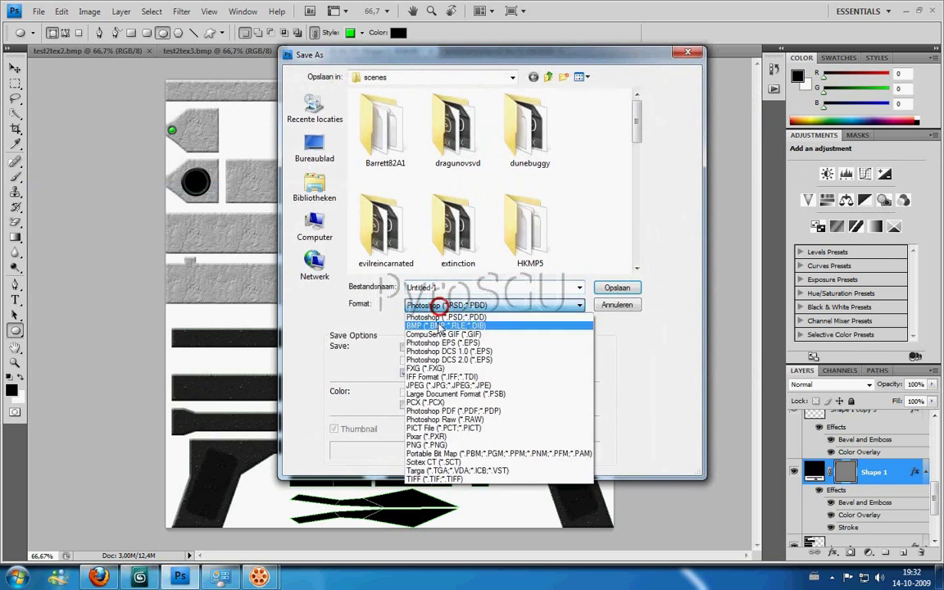
{"action": "left_click", "coordinate": [442, 325]}
{"action": "left_click", "coordinate": [456, 235]}
{"action": "double_click", "coordinate": [457, 235]}
{"action": "left_click", "coordinate": [457, 234]}
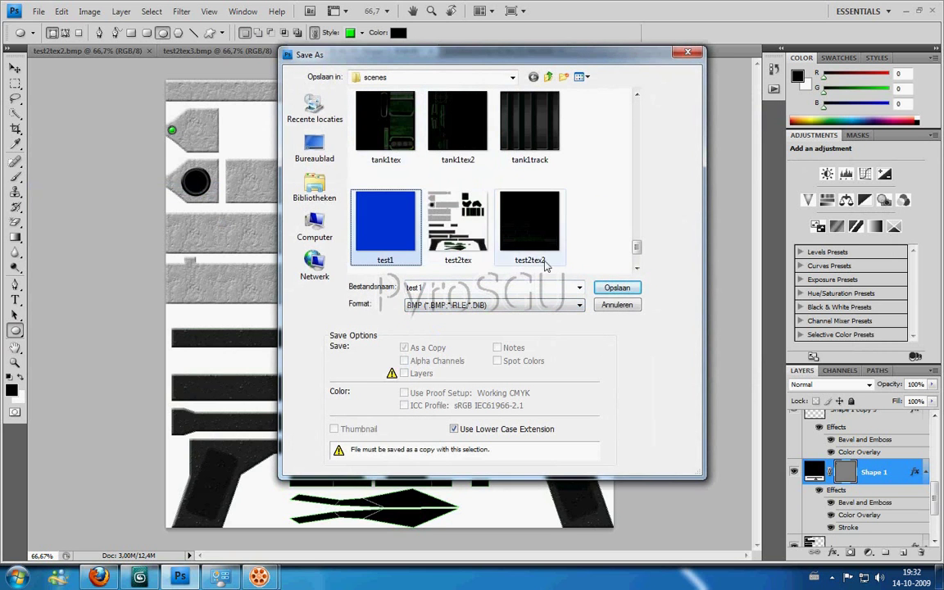
{"action": "left_click", "coordinate": [616, 288]}
{"action": "left_click", "coordinate": [404, 212]}
{"action": "left_click", "coordinate": [528, 216]}
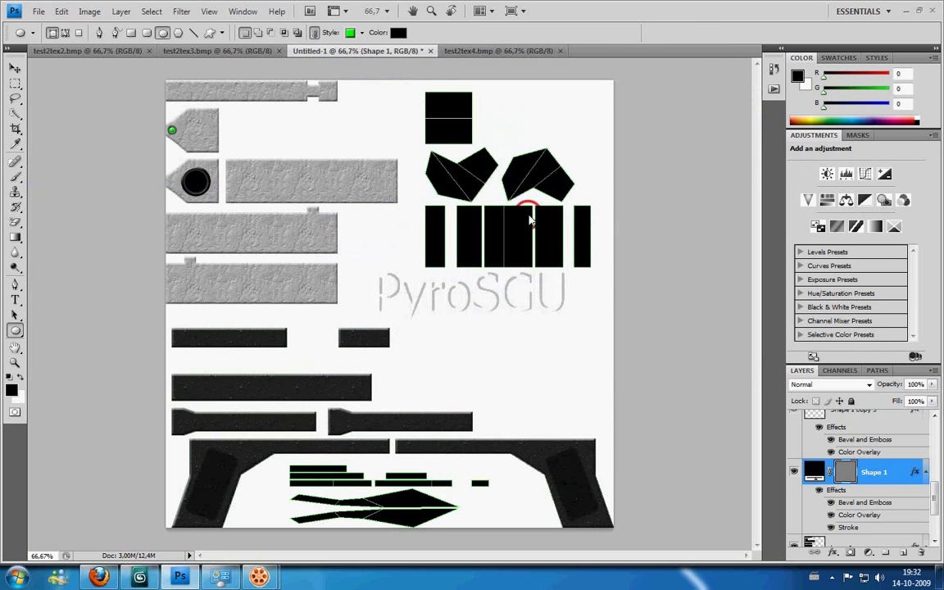
Step: Render the pistol in 3ds Max to check the green rear-sight dot, then return to Photoshop
{"action": "left_click", "coordinate": [143, 578]}
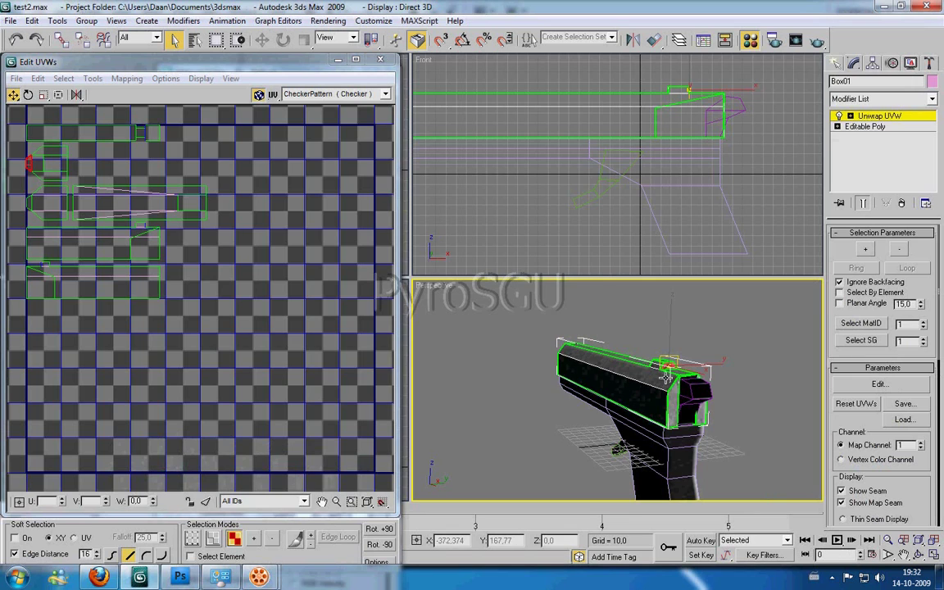
{"action": "left_click", "coordinate": [815, 41]}
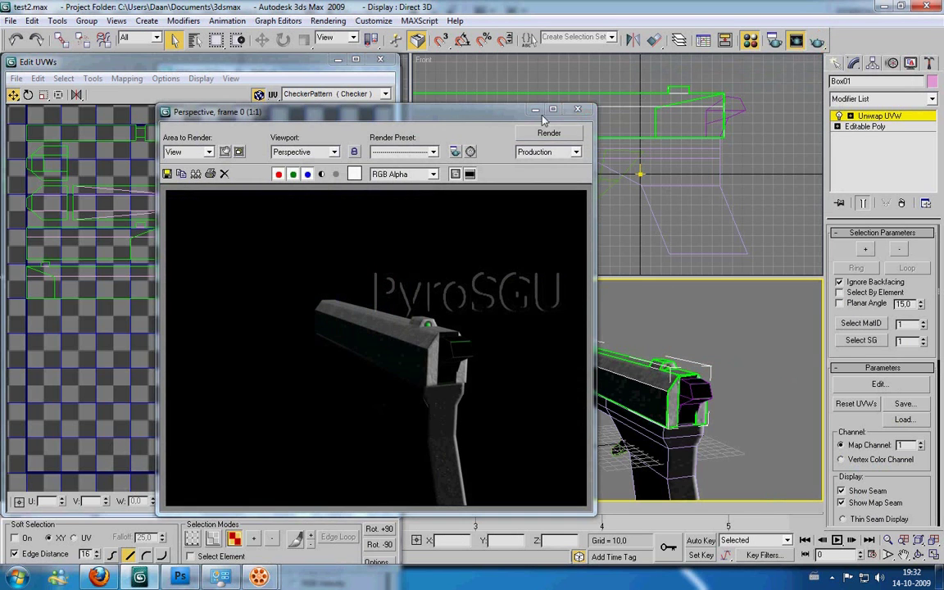
{"action": "left_click", "coordinate": [588, 110]}
{"action": "left_click", "coordinate": [141, 577]}
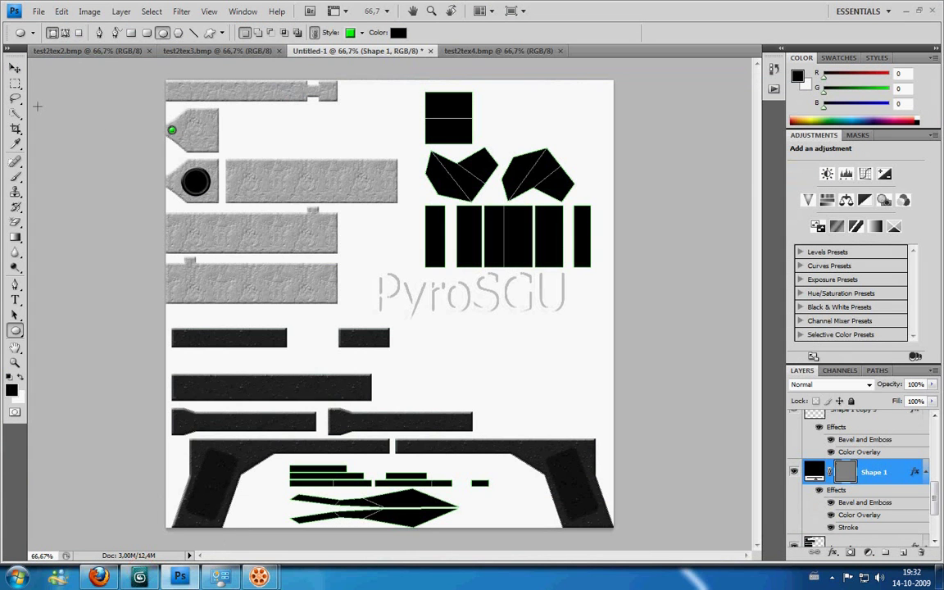
Step: Zoom in and scale the green dot's path down to 68.1% with Free Transform Path
{"action": "left_click", "coordinate": [15, 69]}
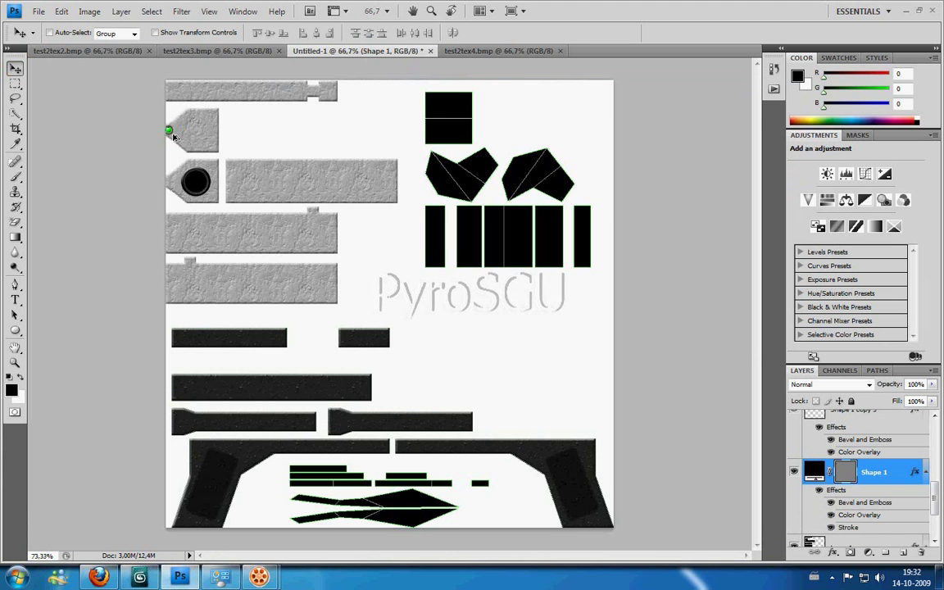
{"action": "scroll", "coordinate": [126, 94], "scroll_direction": "up", "scroll_amount": 2, "text": "alt"}
{"action": "scroll", "coordinate": [126, 95], "scroll_direction": "up", "scroll_amount": 1, "text": "alt"}
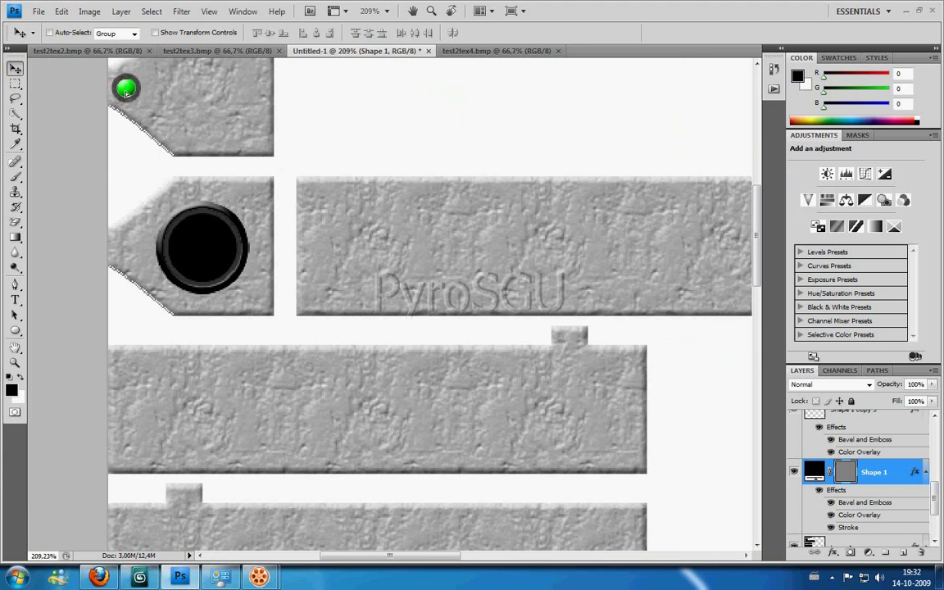
{"action": "left_click", "coordinate": [15, 85]}
{"action": "right_click", "coordinate": [150, 72]}
{"action": "right_click", "coordinate": [106, 69]}
{"action": "left_click", "coordinate": [156, 200]}
{"action": "left_click_drag", "start_coordinate": [140, 95], "coordinate": [127, 92]}
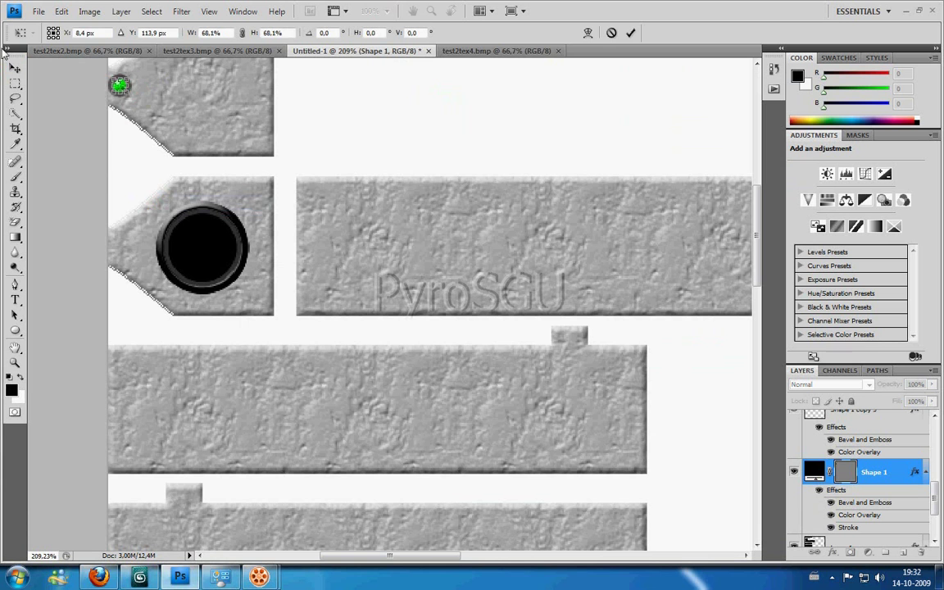
Step: Apply the resize and save the texture as a BMP over test2tex.bmp
{"action": "left_click", "coordinate": [39, 11]}
{"action": "left_click", "coordinate": [51, 177]}
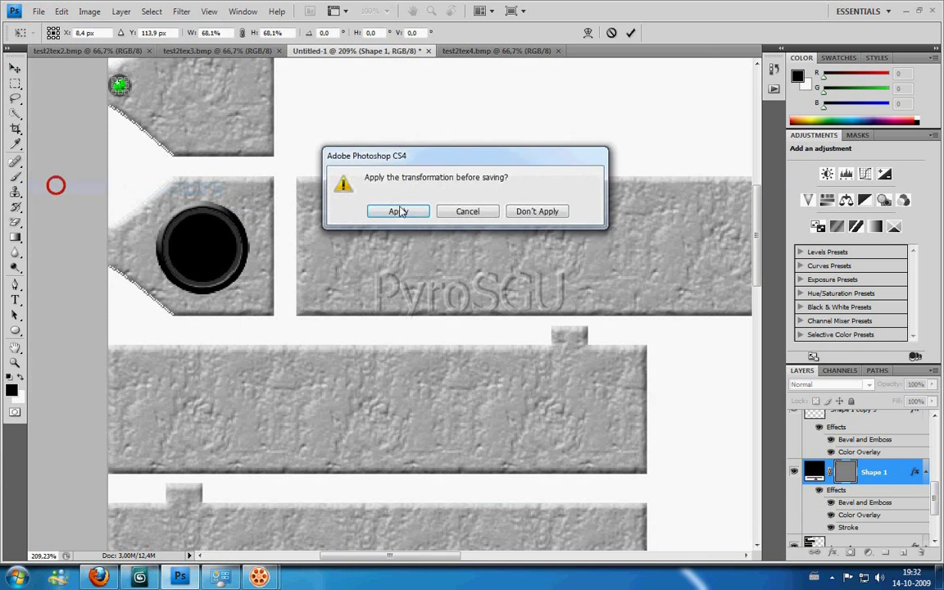
{"action": "left_click", "coordinate": [397, 210]}
{"action": "left_click", "coordinate": [491, 305]}
{"action": "left_click", "coordinate": [424, 326]}
{"action": "left_click", "coordinate": [455, 248]}
{"action": "double_click", "coordinate": [455, 248]}
{"action": "left_click", "coordinate": [471, 229]}
{"action": "left_click", "coordinate": [615, 287]}
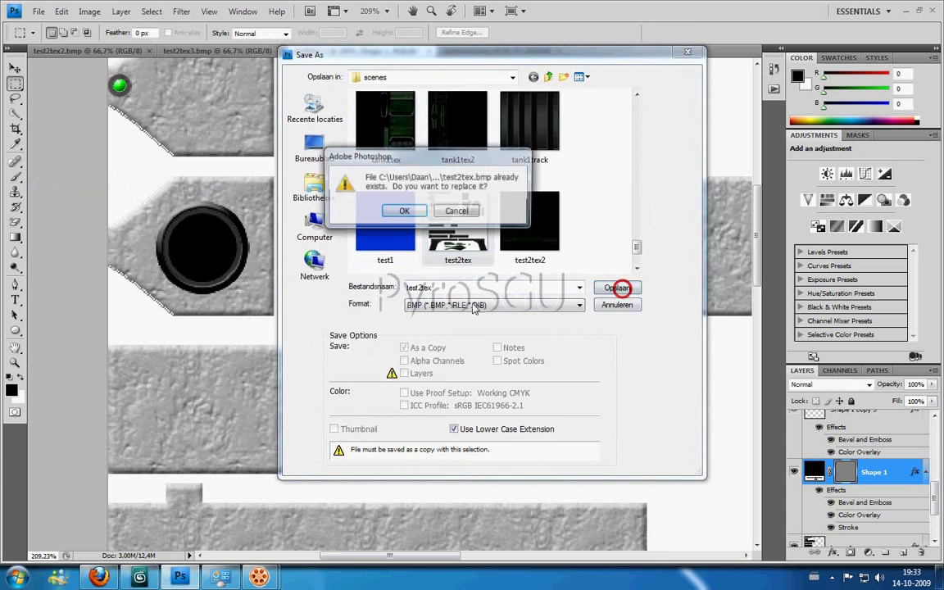
{"action": "left_click", "coordinate": [395, 212]}
{"action": "left_click", "coordinate": [527, 213]}
Step: Re-render the pistol in 3ds Max to check the smaller dot
{"action": "left_click", "coordinate": [155, 577]}
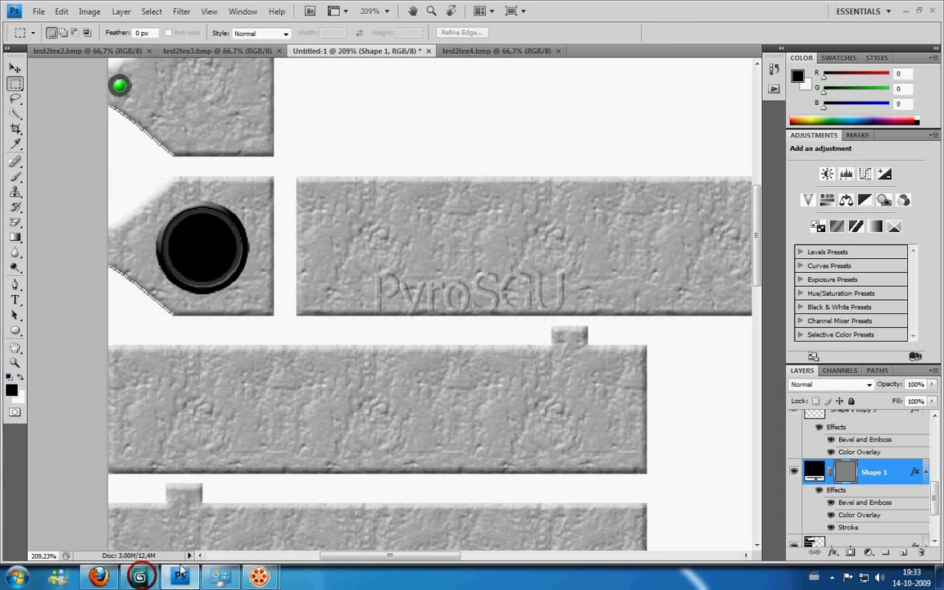
{"action": "left_click", "coordinate": [140, 577]}
{"action": "left_click", "coordinate": [537, 133]}
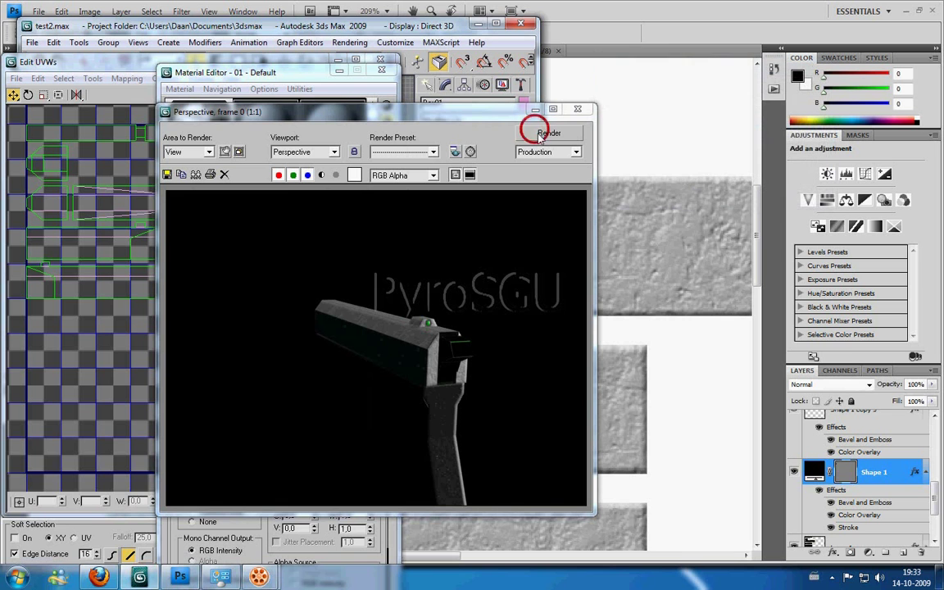
{"action": "left_click", "coordinate": [533, 109]}
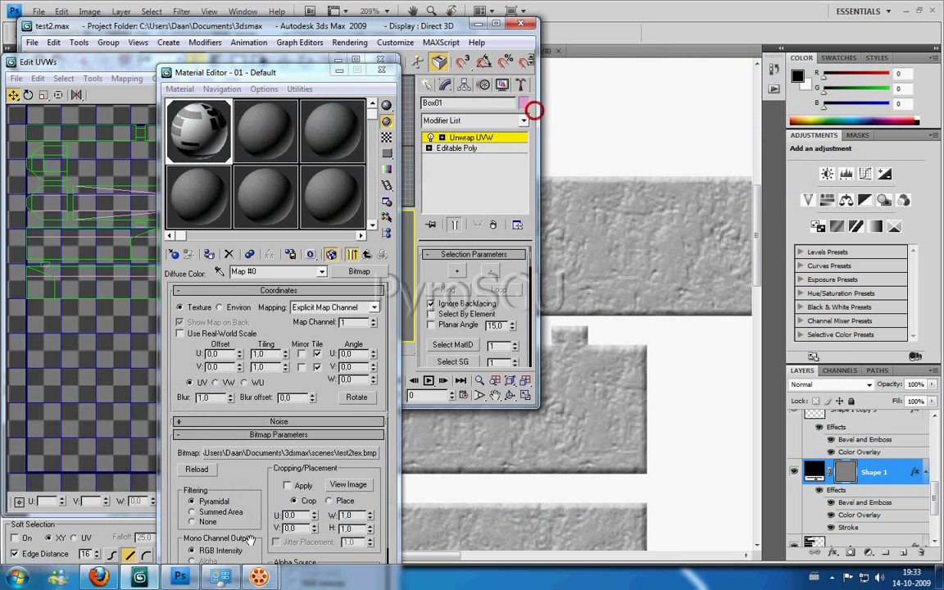
{"action": "left_click", "coordinate": [140, 577]}
Step: Open the Blending Options for Layer 5 in the Layers panel
{"action": "scroll", "coordinate": [875, 491], "scroll_direction": "up", "scroll_amount": 5}
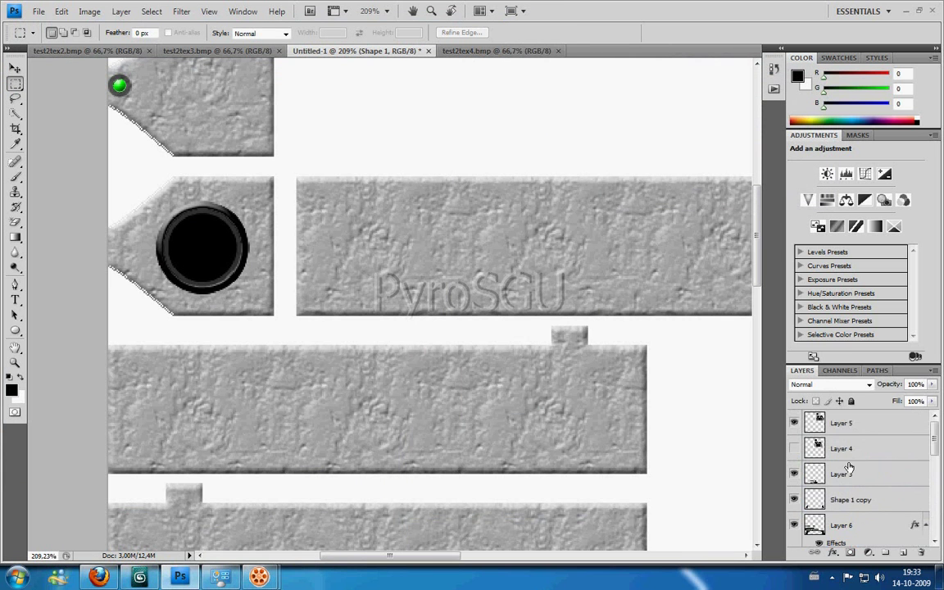
{"action": "left_click", "coordinate": [844, 447]}
{"action": "scroll", "coordinate": [406, 372], "scroll_direction": "down", "scroll_amount": 3, "text": "alt"}
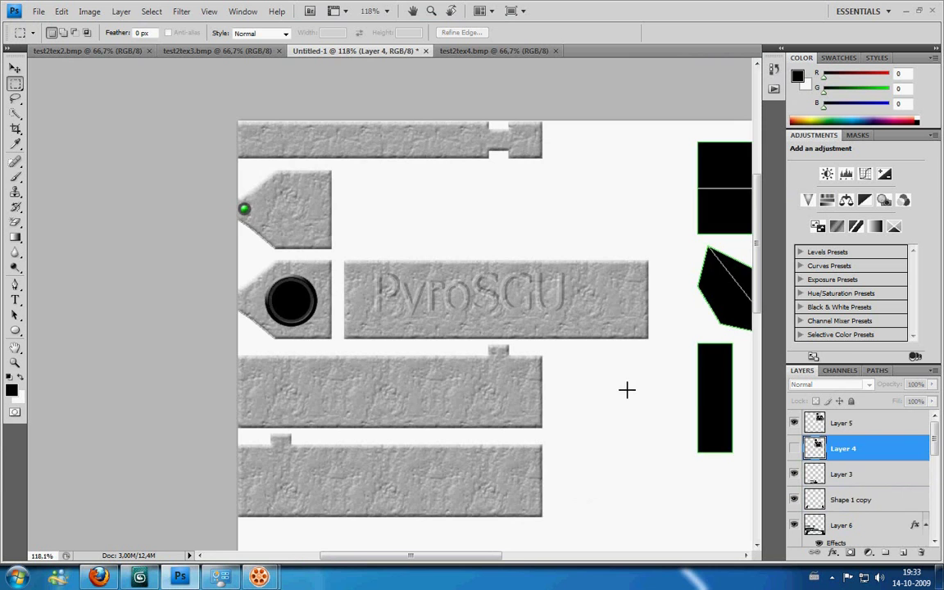
{"action": "scroll", "coordinate": [627, 390], "scroll_direction": "down", "scroll_amount": 3, "text": "alt"}
{"action": "scroll", "coordinate": [657, 410], "scroll_direction": "down", "scroll_amount": 1}
{"action": "right_click", "coordinate": [842, 421]}
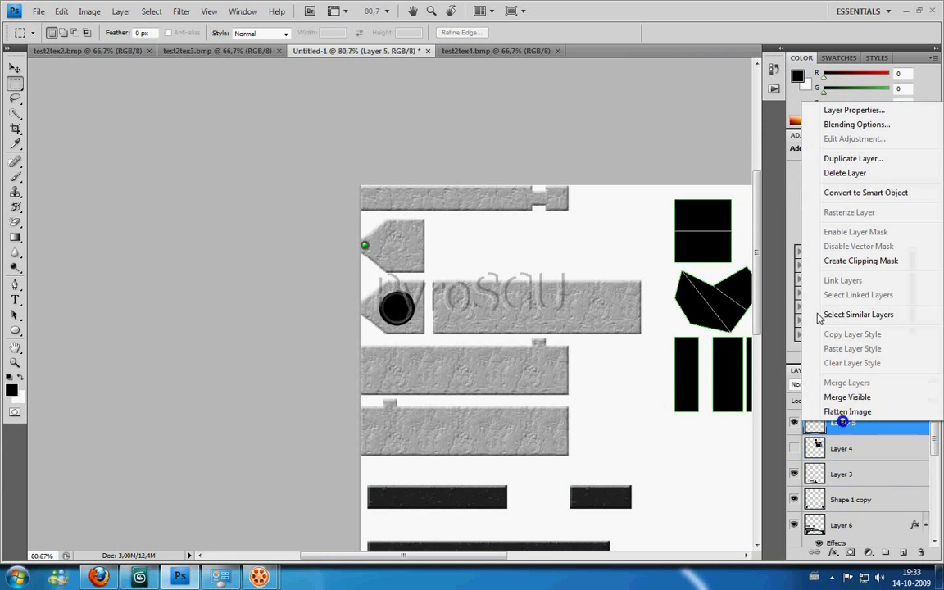
{"action": "left_click", "coordinate": [838, 124]}
Step: Add a dark grey Color Overlay (#393939) to the Layer 5 panels
{"action": "left_click_drag", "start_coordinate": [334, 557], "coordinate": [511, 557]}
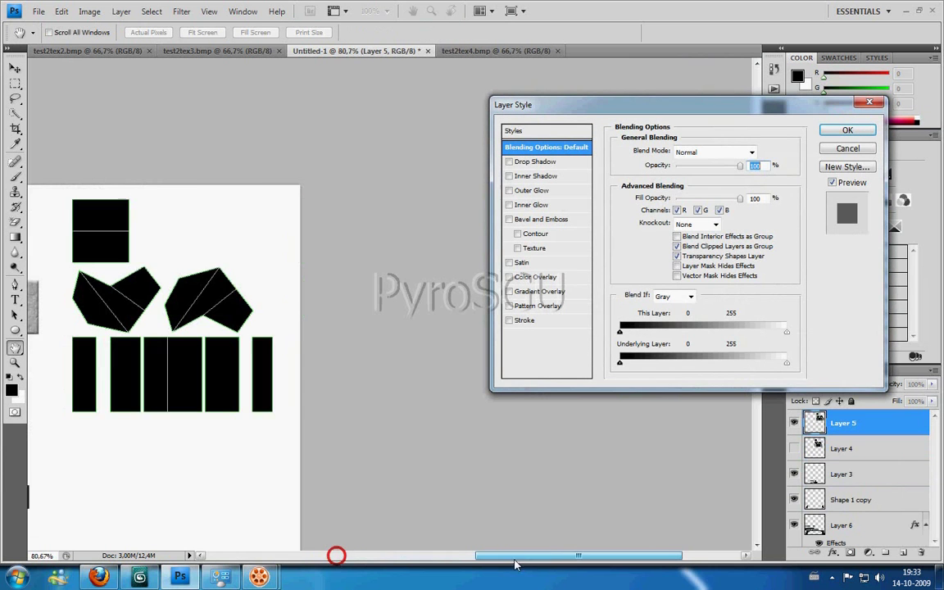
{"action": "left_click", "coordinate": [509, 277]}
{"action": "left_click", "coordinate": [536, 277]}
{"action": "left_click", "coordinate": [757, 152]}
{"action": "left_click_drag", "start_coordinate": [322, 242], "coordinate": [272, 267]}
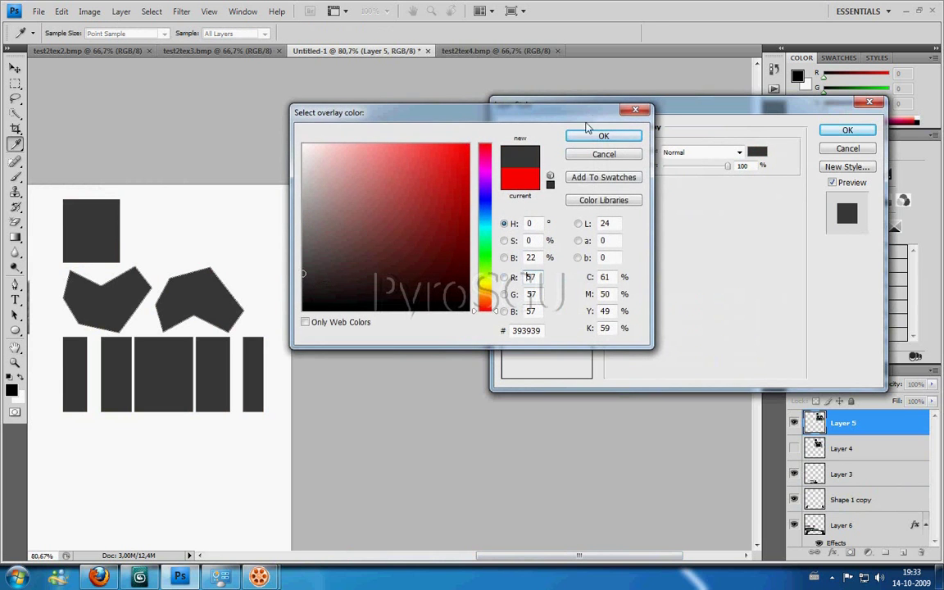
{"action": "left_click", "coordinate": [603, 135]}
Step: Add Bevel and Emboss with a grey stone Texture at reduced depth
{"action": "left_click", "coordinate": [508, 219]}
{"action": "left_click", "coordinate": [535, 247]}
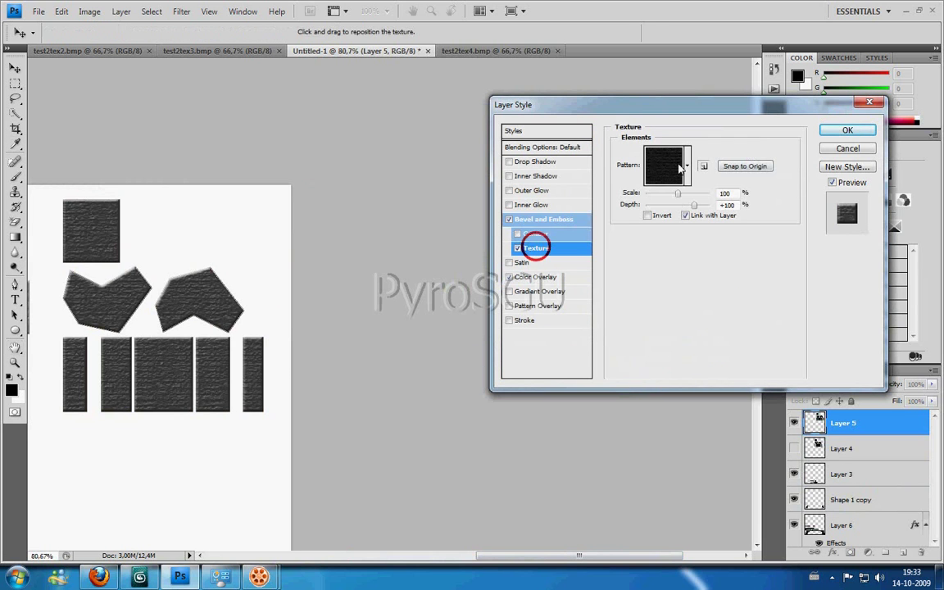
{"action": "left_click", "coordinate": [687, 164]}
{"action": "left_click", "coordinate": [685, 205]}
{"action": "left_click", "coordinate": [668, 237]}
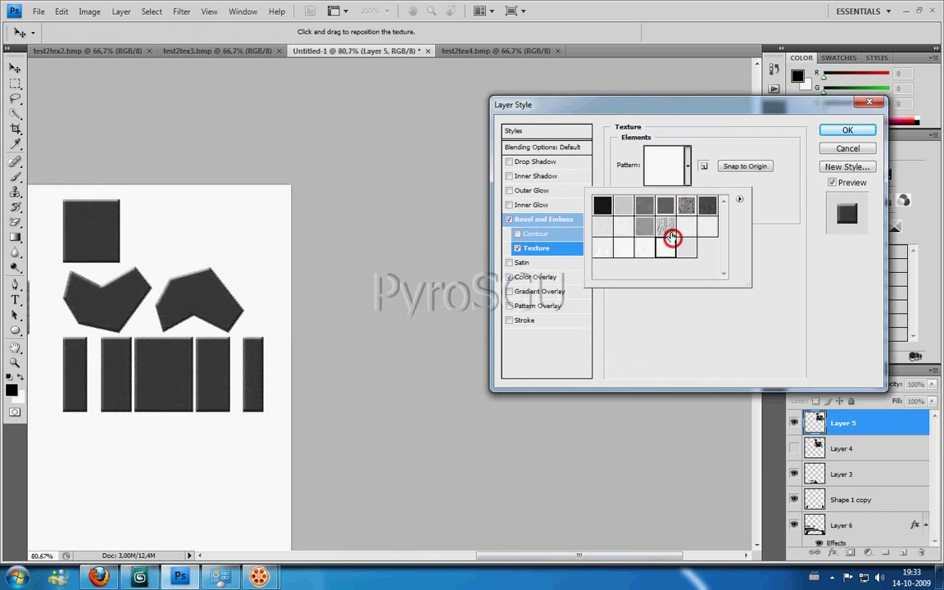
{"action": "left_click", "coordinate": [689, 205]}
{"action": "left_click", "coordinate": [689, 177]}
{"action": "left_click", "coordinate": [697, 204]}
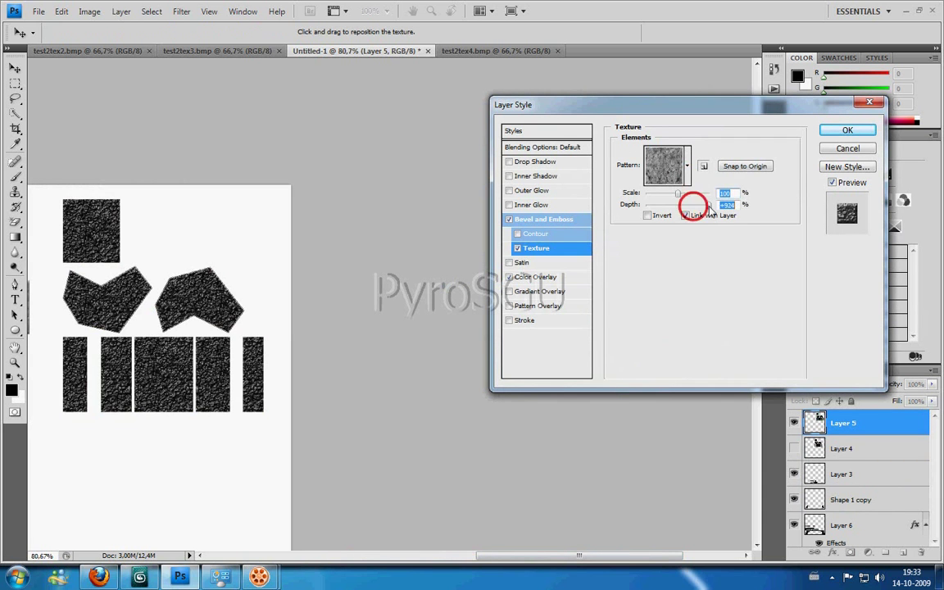
{"action": "left_click_drag", "start_coordinate": [693, 207], "coordinate": [677, 204]}
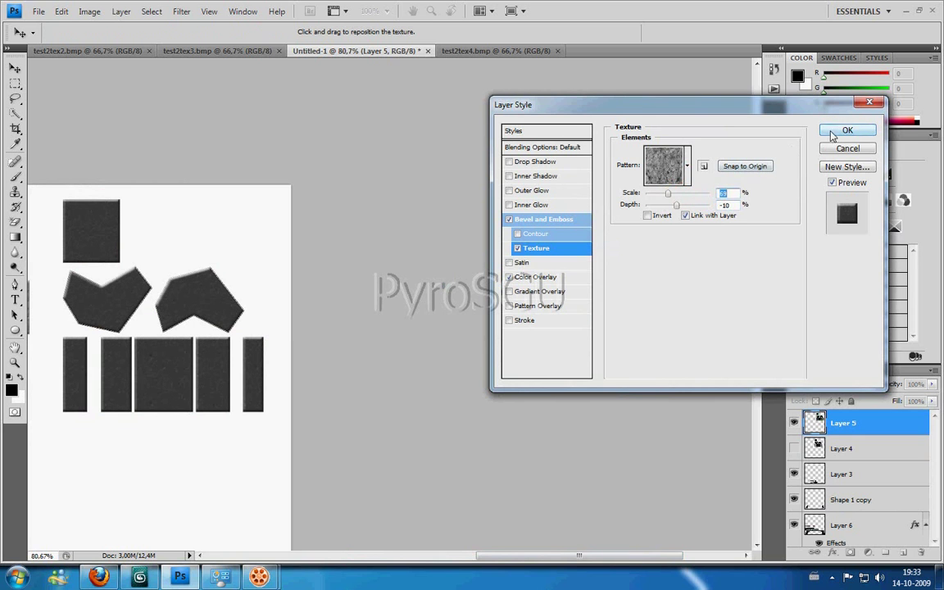
Step: Add a Satin sheen, leave Stroke off, and apply the layer style
{"action": "left_click", "coordinate": [510, 262]}
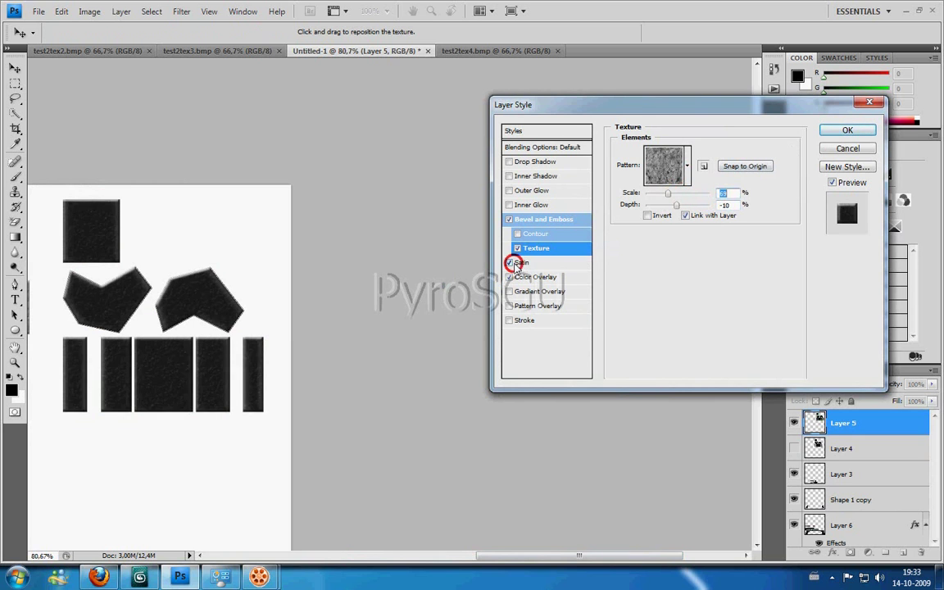
{"action": "left_click", "coordinate": [510, 320]}
{"action": "left_click", "coordinate": [525, 321]}
{"action": "left_click", "coordinate": [509, 320]}
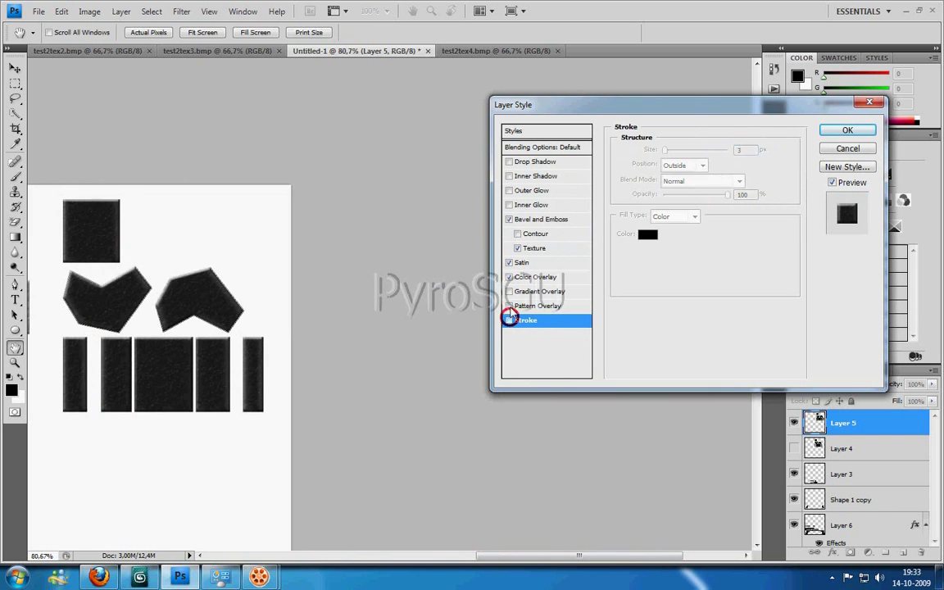
{"action": "left_click", "coordinate": [848, 129]}
Step: Save the image as BMP, replacing the existing test2tex.bmp
{"action": "left_click", "coordinate": [38, 12]}
{"action": "left_click", "coordinate": [54, 187]}
{"action": "left_click", "coordinate": [494, 302]}
{"action": "left_click", "coordinate": [459, 321]}
{"action": "left_click", "coordinate": [450, 248]}
{"action": "scroll", "coordinate": [503, 260], "scroll_direction": "down", "scroll_amount": 3}
{"action": "key", "text": "Return"}
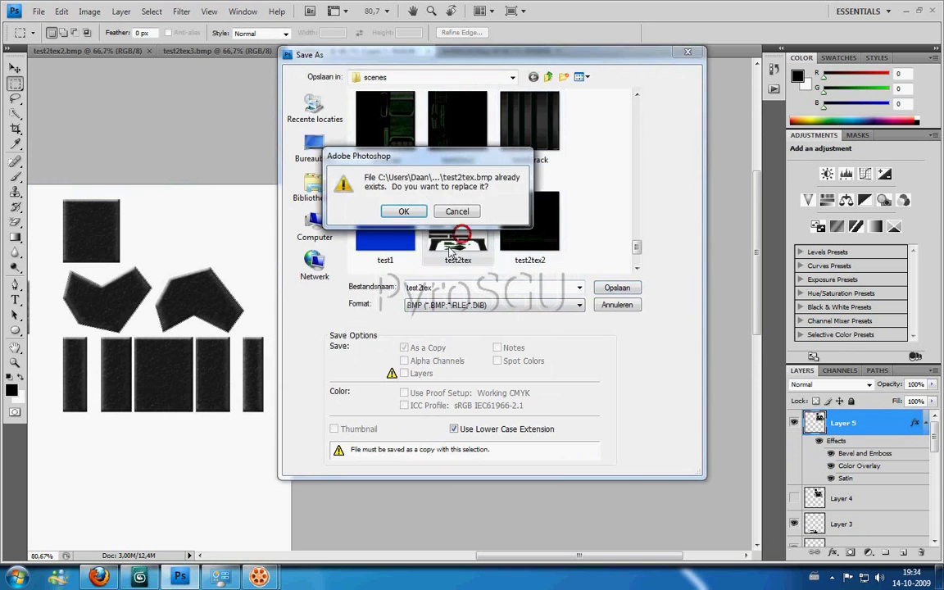
{"action": "left_click", "coordinate": [407, 212]}
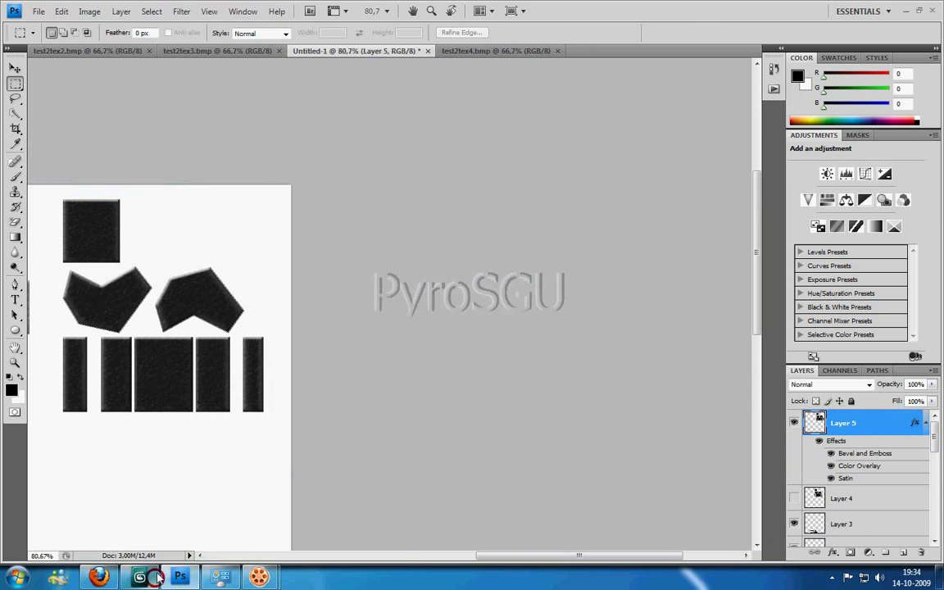
Step: Re-render the pistol in 3ds Max with the new texture, then return to Photoshop
{"action": "key", "text": "alt+Tab"}
{"action": "left_click", "coordinate": [560, 137]}
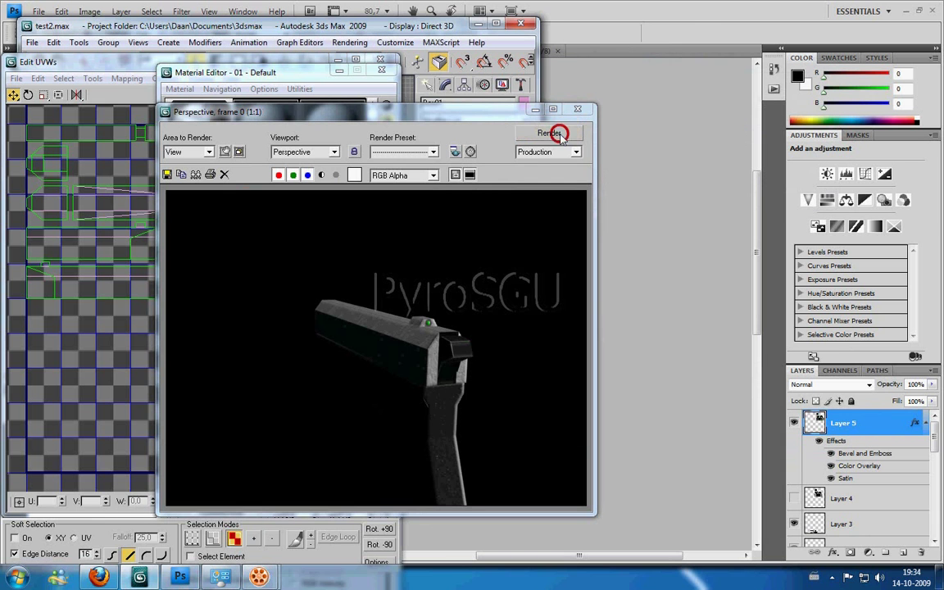
{"action": "left_click", "coordinate": [535, 109]}
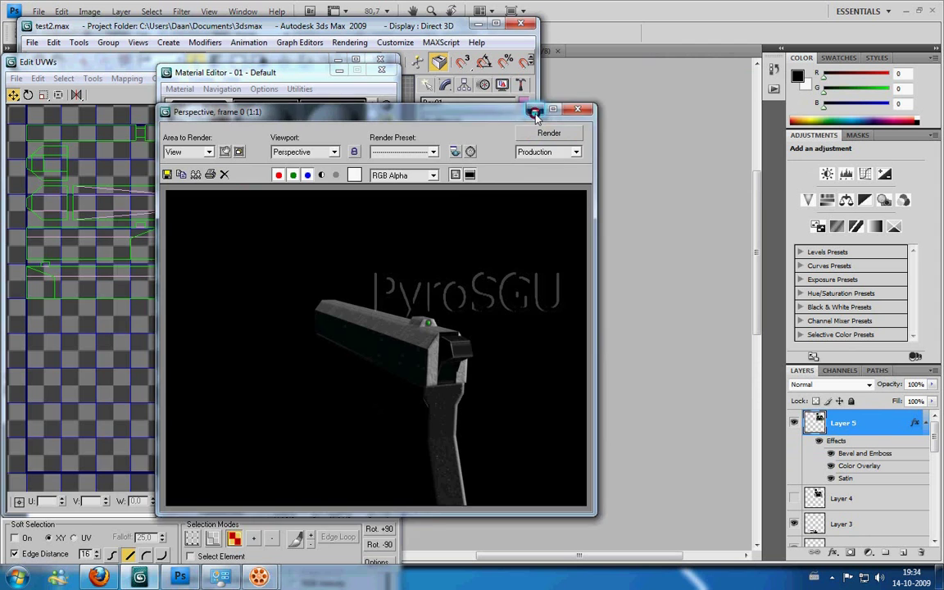
{"action": "left_click", "coordinate": [177, 577]}
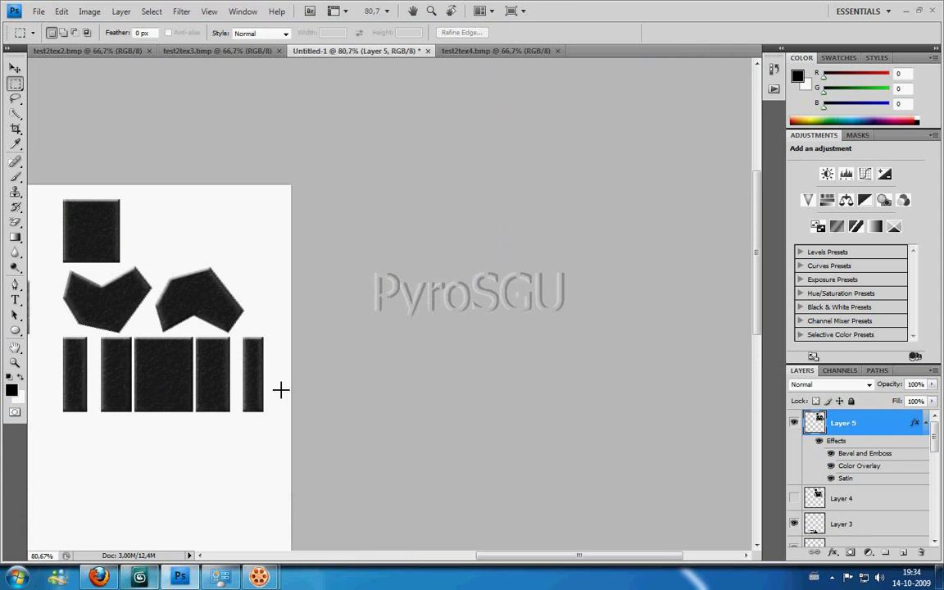
Step: Open the Blending Options for Layer 3
{"action": "left_click_drag", "start_coordinate": [663, 556], "coordinate": [528, 557]}
{"action": "scroll", "coordinate": [459, 501], "scroll_direction": "down", "scroll_amount": 5}
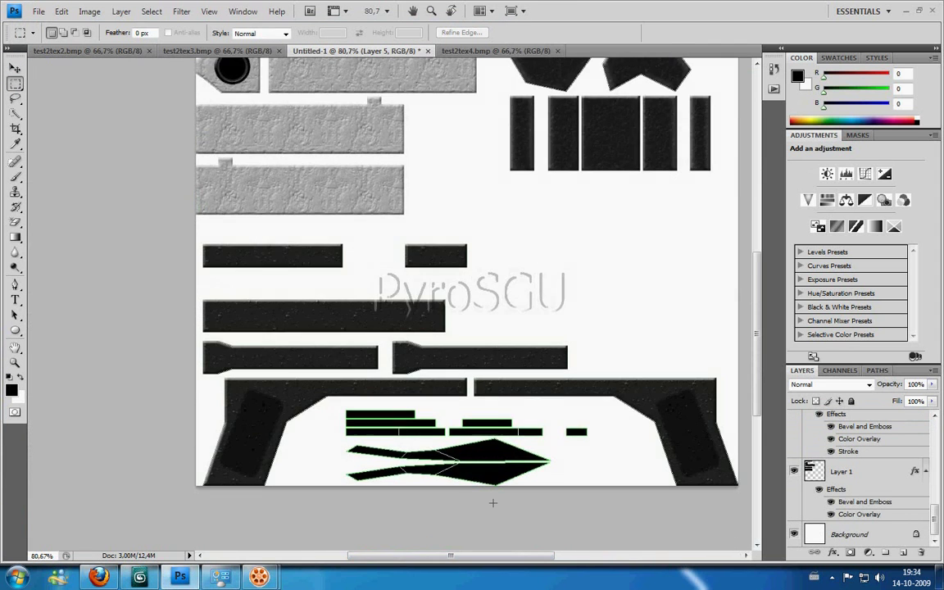
{"action": "scroll", "coordinate": [492, 499], "scroll_direction": "down", "scroll_amount": 2}
{"action": "left_click_drag", "start_coordinate": [934, 525], "coordinate": [864, 454]}
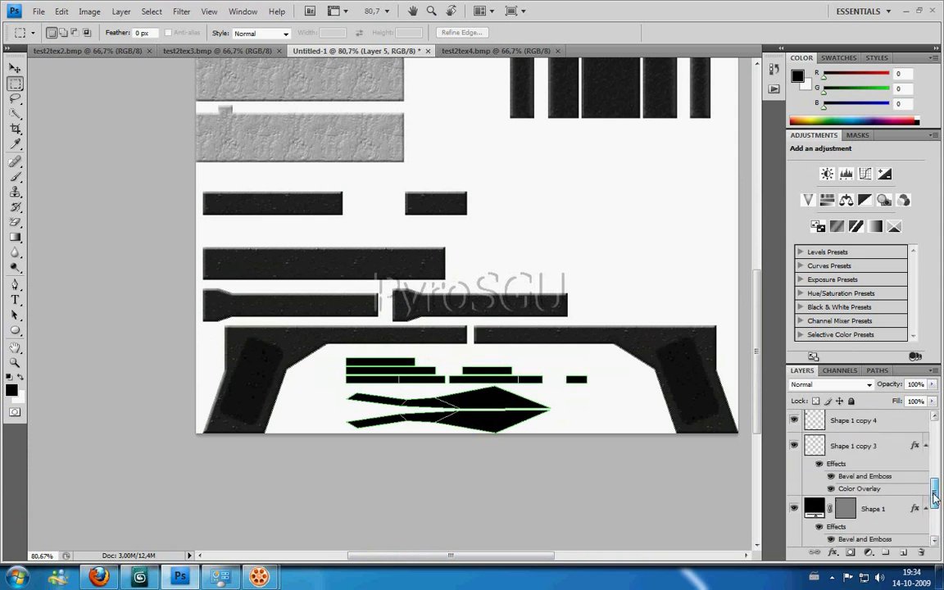
{"action": "right_click", "coordinate": [864, 454]}
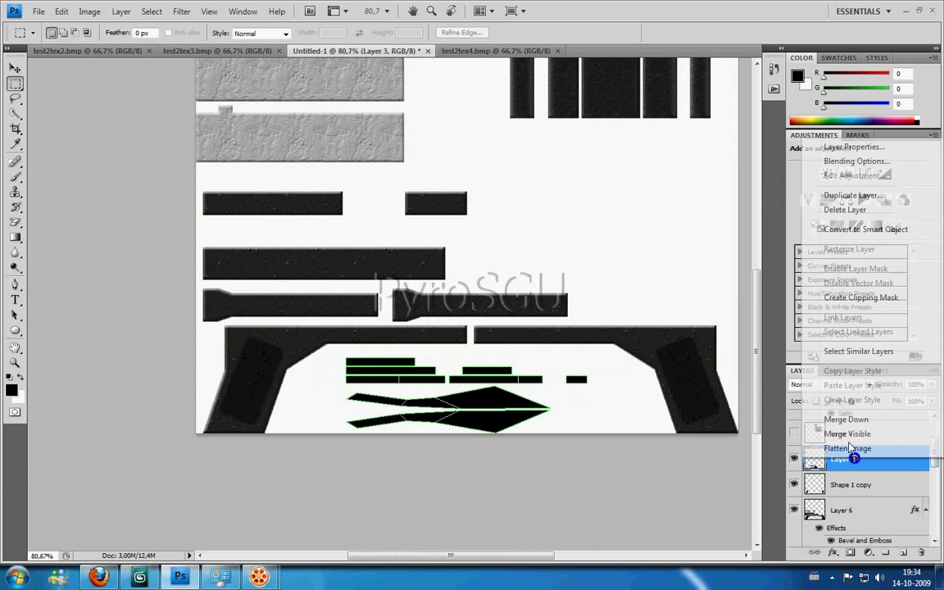
{"action": "left_click", "coordinate": [836, 155]}
Step: Leave Stroke and Pattern Overlay off and enable Color Overlay on Layer 3
{"action": "left_click", "coordinate": [509, 320]}
{"action": "left_click", "coordinate": [509, 320]}
{"action": "left_click", "coordinate": [509, 292]}
{"action": "left_click", "coordinate": [509, 292]}
{"action": "left_click", "coordinate": [509, 306]}
{"action": "left_click", "coordinate": [508, 277]}
{"action": "left_click", "coordinate": [509, 305]}
{"action": "left_click", "coordinate": [532, 276]}
Step: Set the overlay to a light grey sampled from the artwork, add Bevel and Emboss, and apply
{"action": "left_click", "coordinate": [756, 151]}
{"action": "left_click", "coordinate": [279, 206]}
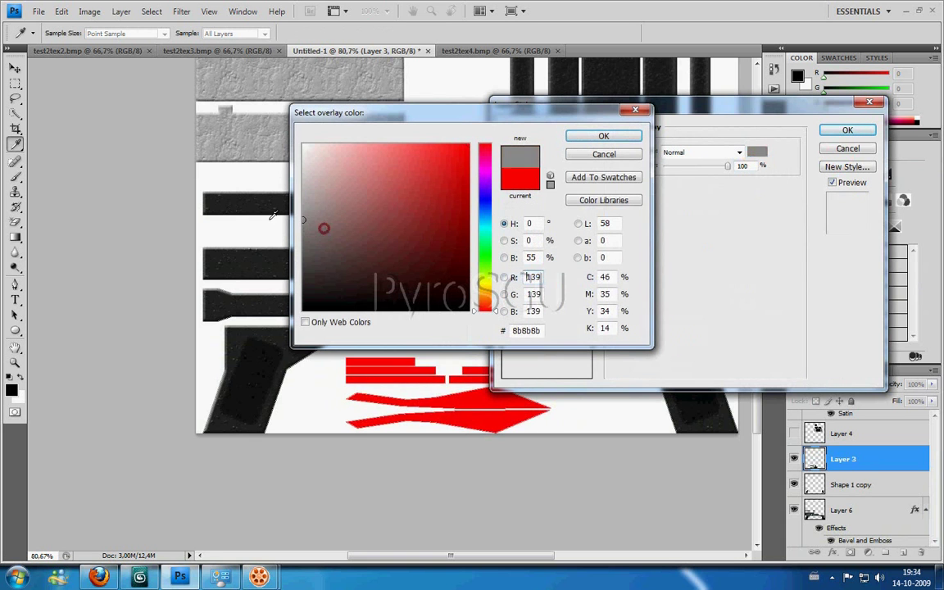
{"action": "left_click", "coordinate": [263, 126]}
{"action": "left_click", "coordinate": [603, 135]}
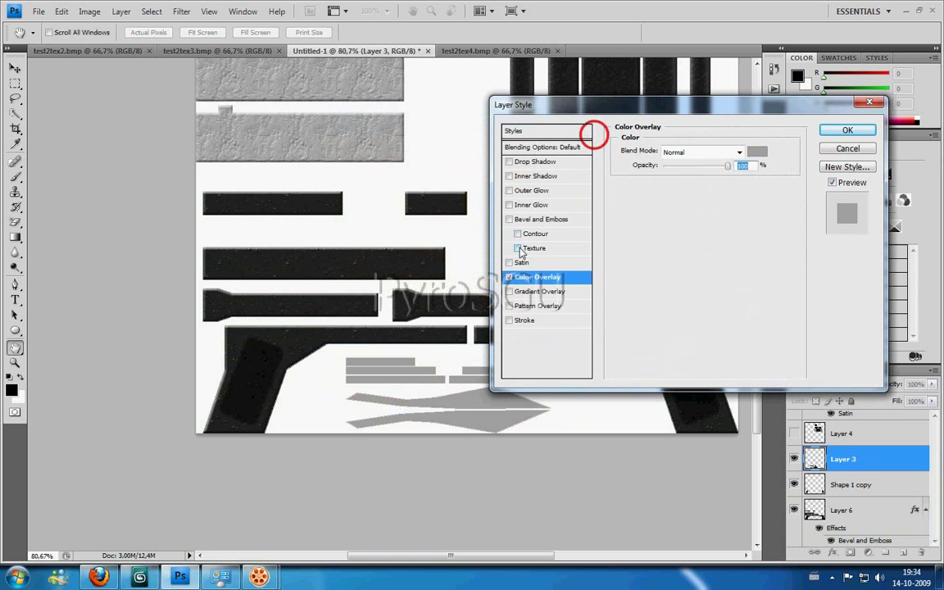
{"action": "left_click", "coordinate": [536, 248]}
{"action": "left_click", "coordinate": [848, 133]}
Step: Save as BMP over test2tex.bmp, accept the BMP options, and bring 3ds Max forward
{"action": "left_click", "coordinate": [39, 11]}
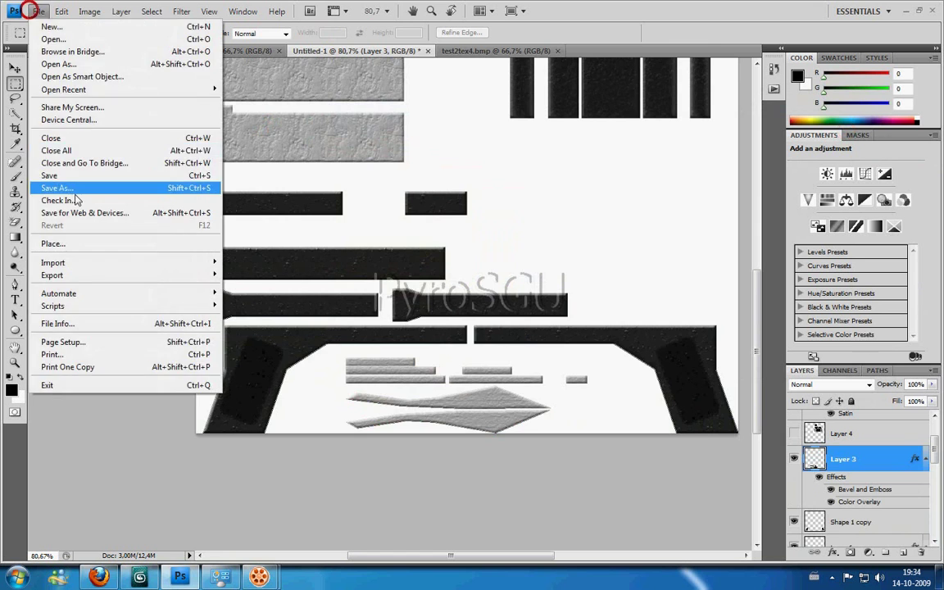
{"action": "left_click", "coordinate": [75, 187]}
{"action": "left_click", "coordinate": [420, 307]}
{"action": "left_click", "coordinate": [426, 321]}
{"action": "left_click", "coordinate": [442, 261]}
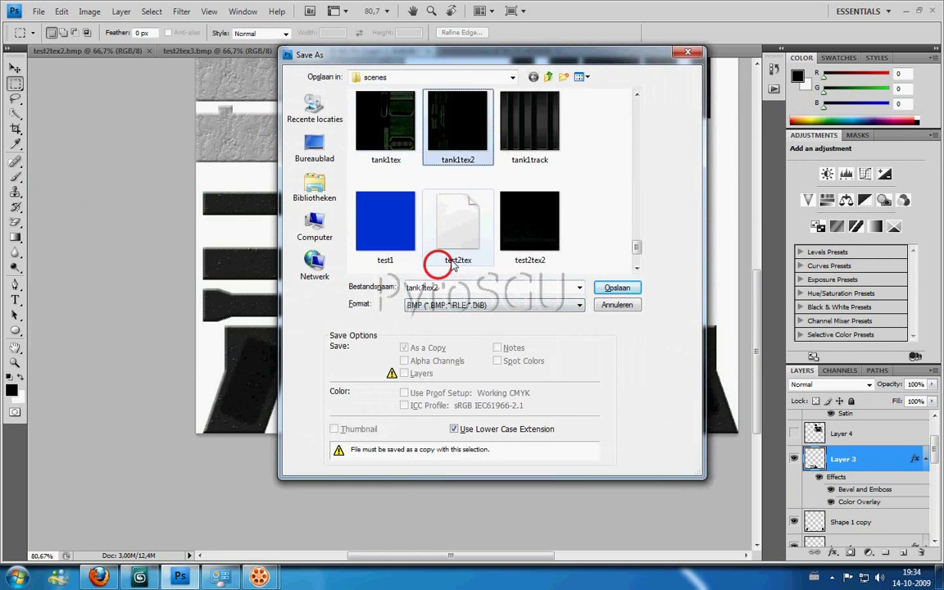
{"action": "left_click", "coordinate": [616, 289]}
{"action": "left_click", "coordinate": [400, 210]}
{"action": "left_click", "coordinate": [514, 212]}
{"action": "left_click", "coordinate": [156, 574]}
{"action": "left_click", "coordinate": [141, 574]}
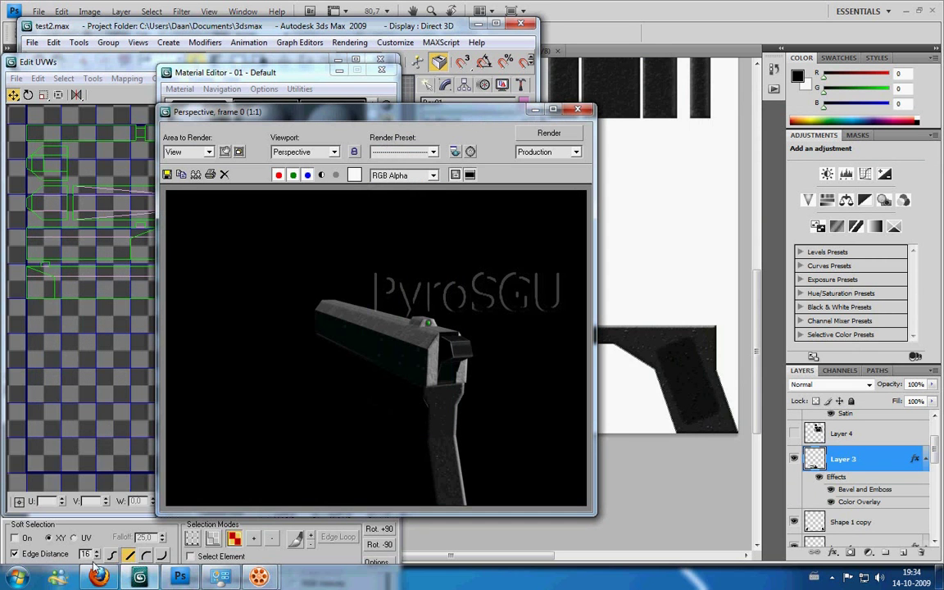
Step: Maximise 3ds Max, orbit the Perspective view, and re-render the pistol showing the grey stone slide
{"action": "double_click", "coordinate": [140, 25]}
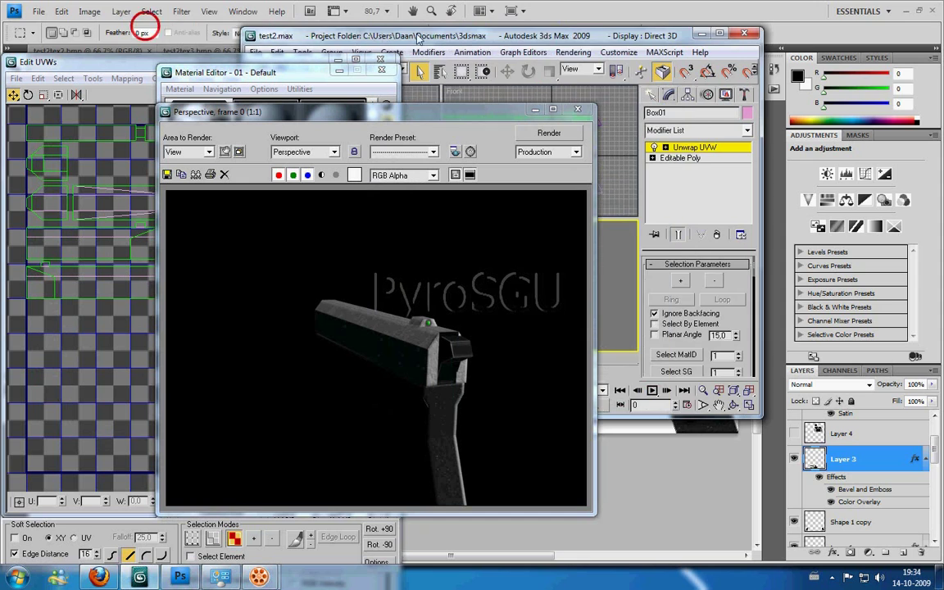
{"action": "left_click", "coordinate": [654, 370]}
{"action": "left_click", "coordinate": [919, 554]}
{"action": "left_click_drag", "start_coordinate": [583, 383], "coordinate": [631, 381]}
{"action": "left_click", "coordinate": [816, 41]}
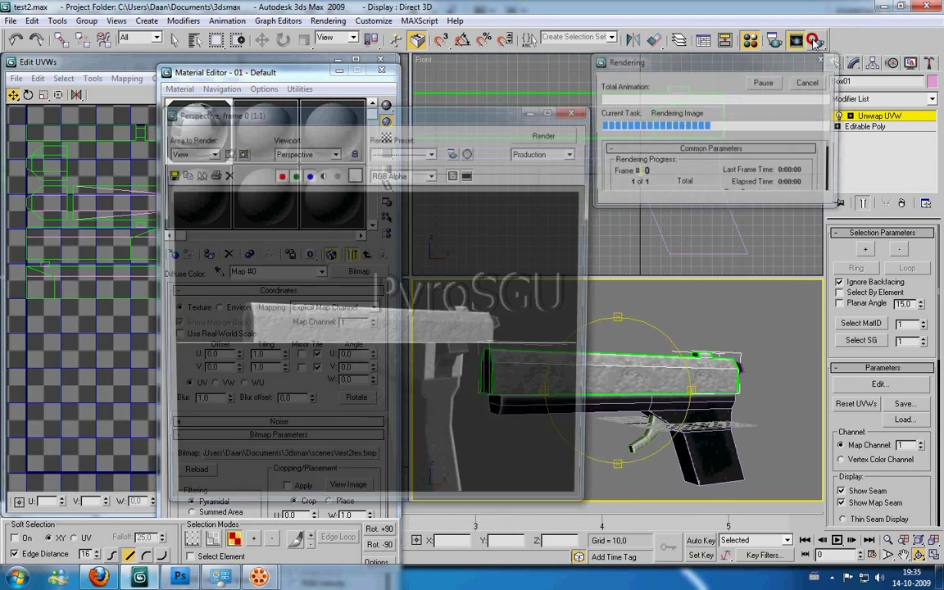
{"action": "left_click", "coordinate": [577, 109]}
{"action": "left_click", "coordinate": [11, 20]}
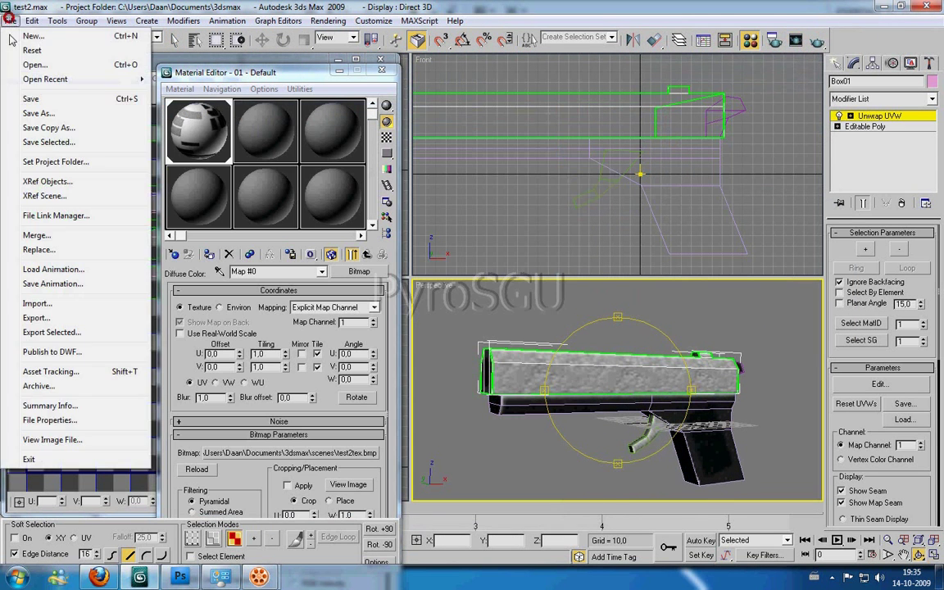